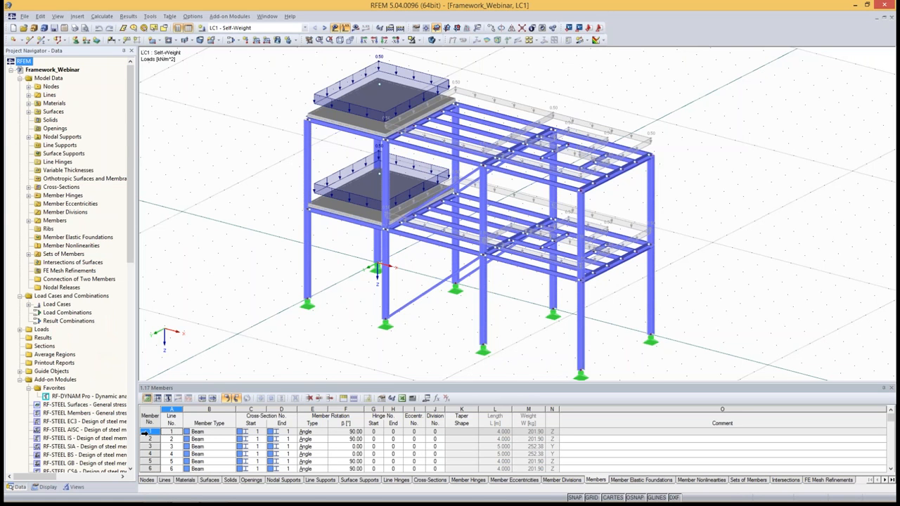
Display the generated area load on the upper level separately as individual member loads in LC1 - Self-Weight.
click(146, 433)
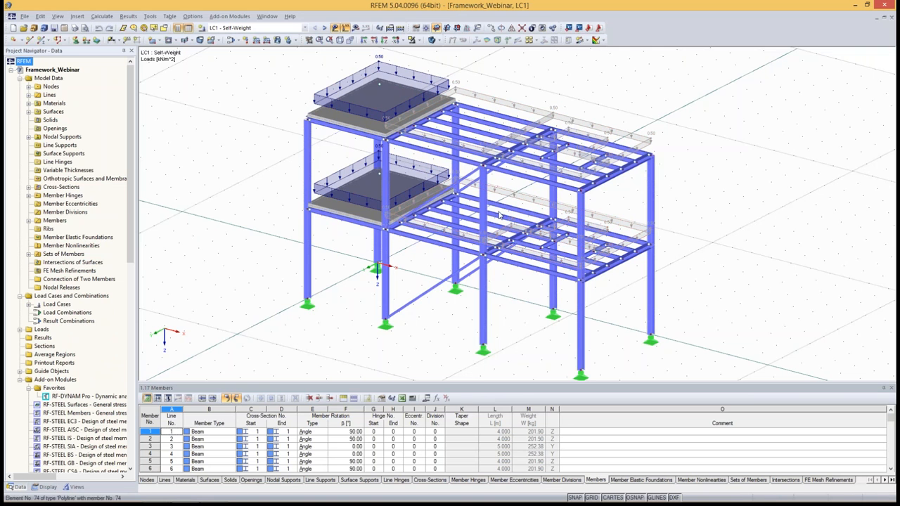
right_click(501, 104)
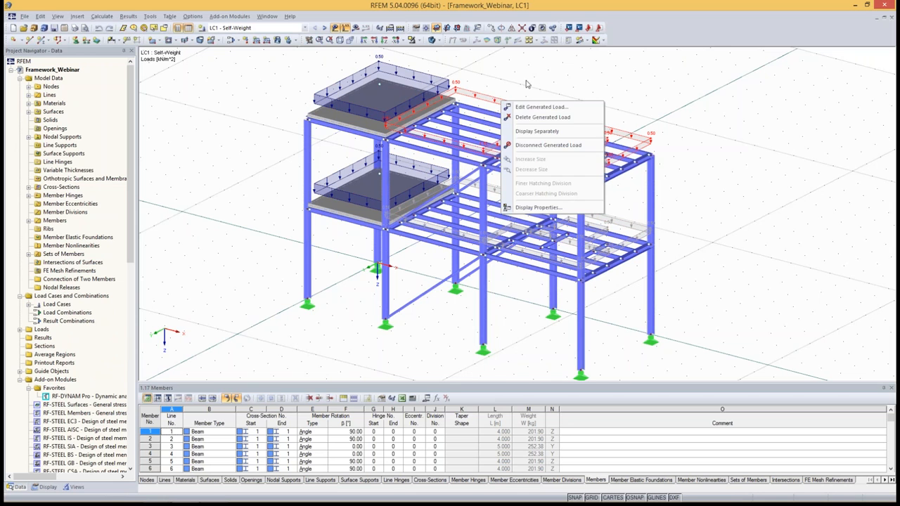
click(489, 97)
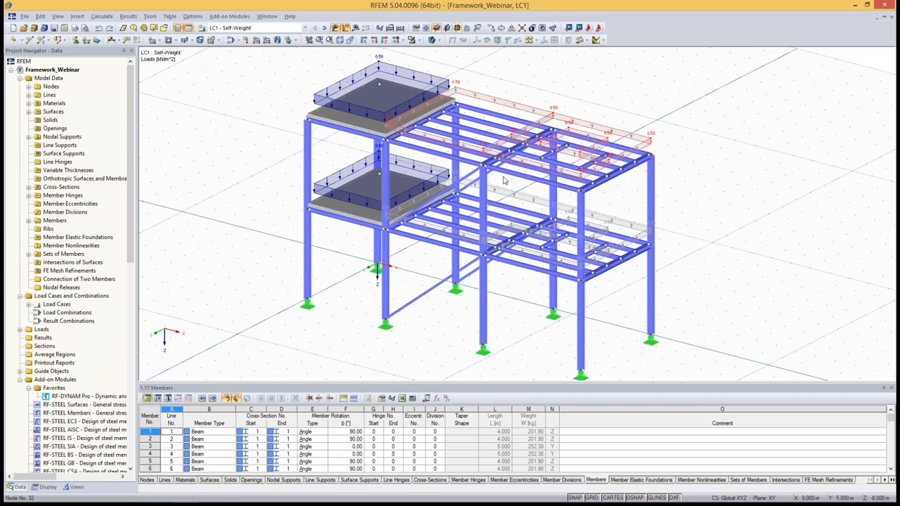
right_click(515, 116)
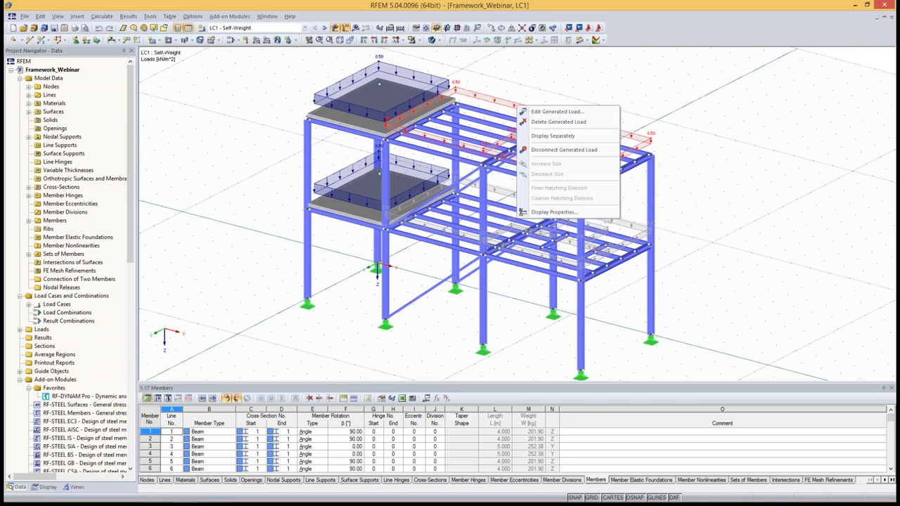
click(541, 135)
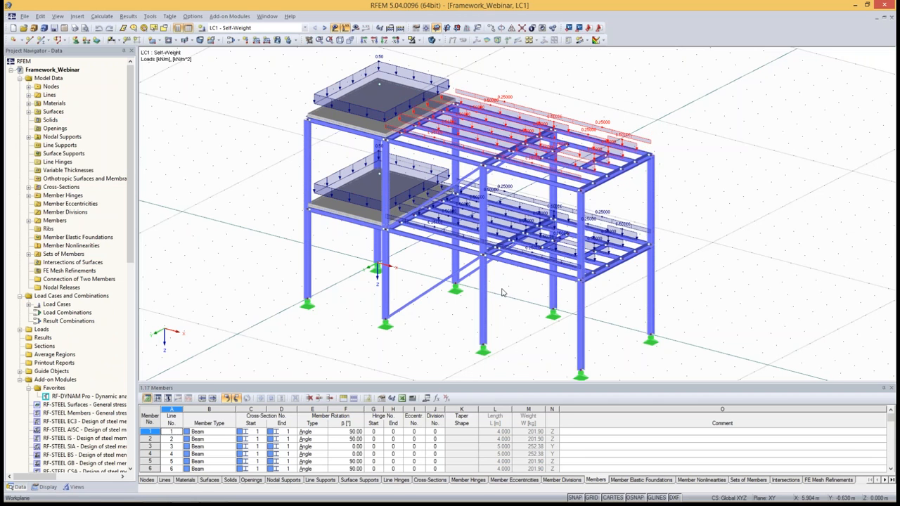
View the loads of load cases LC4 - Wind in +X through LC7 - Imperfection towards +Y and return to LC1 - Self-Weight.
click(255, 28)
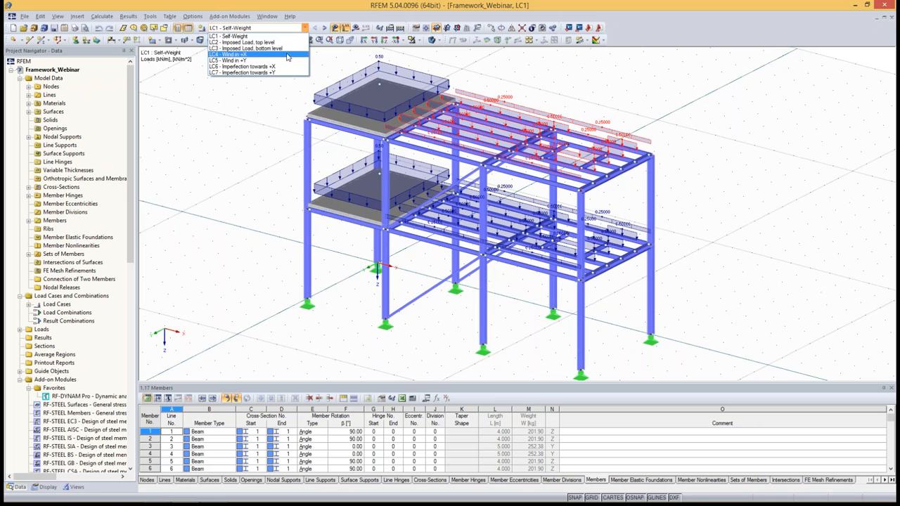
click(287, 57)
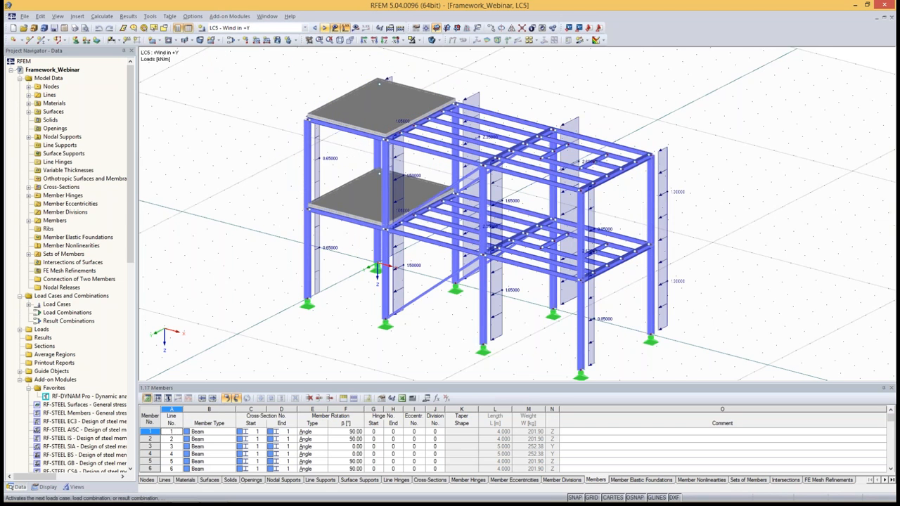
click(324, 28)
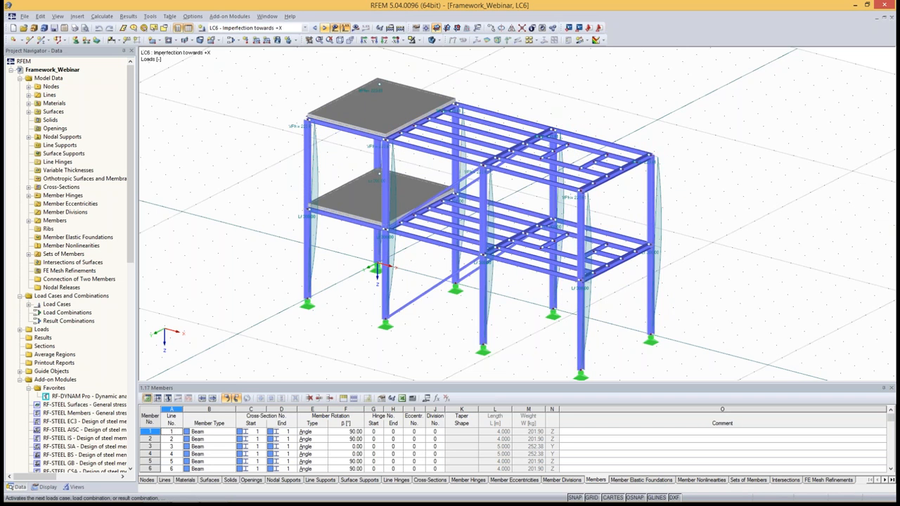
click(324, 28)
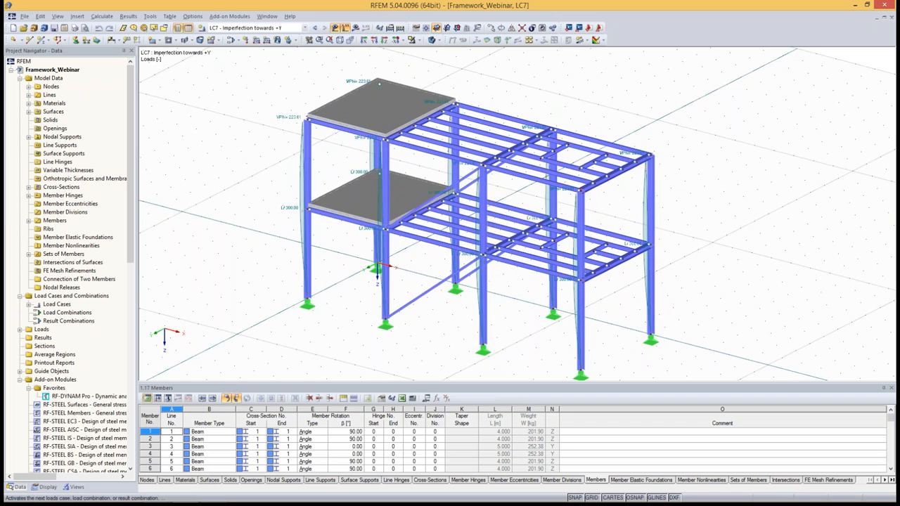
click(260, 30)
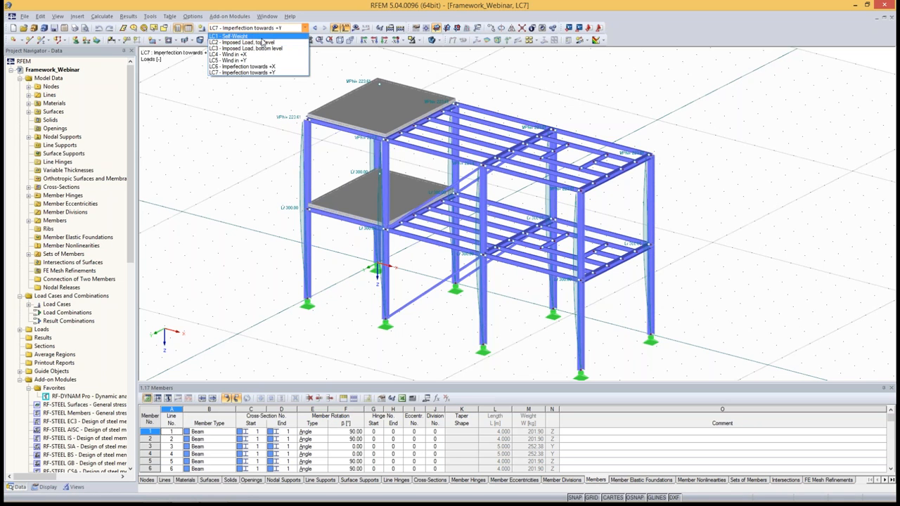
click(258, 37)
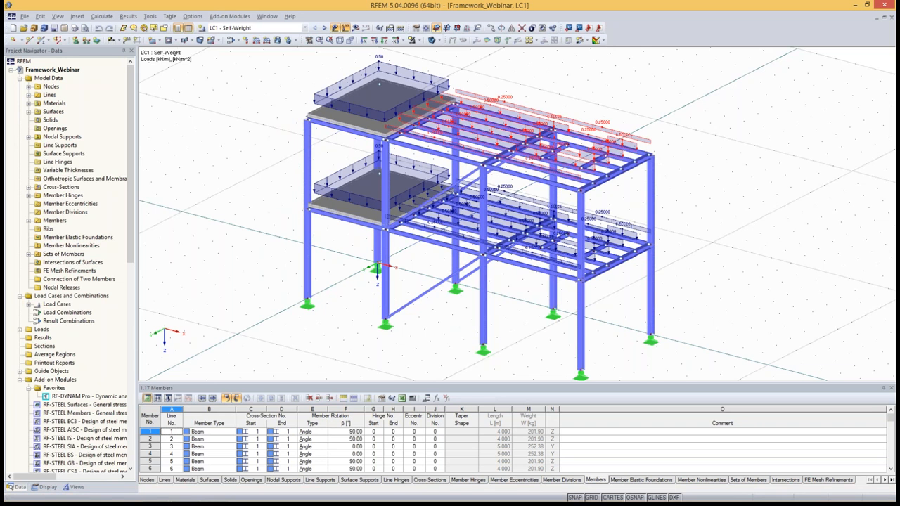
Start the RF-DYNAM Pro dynamic analysis add-on module and activate mass combinations for natural vibrations.
drag(130, 160, 129, 215)
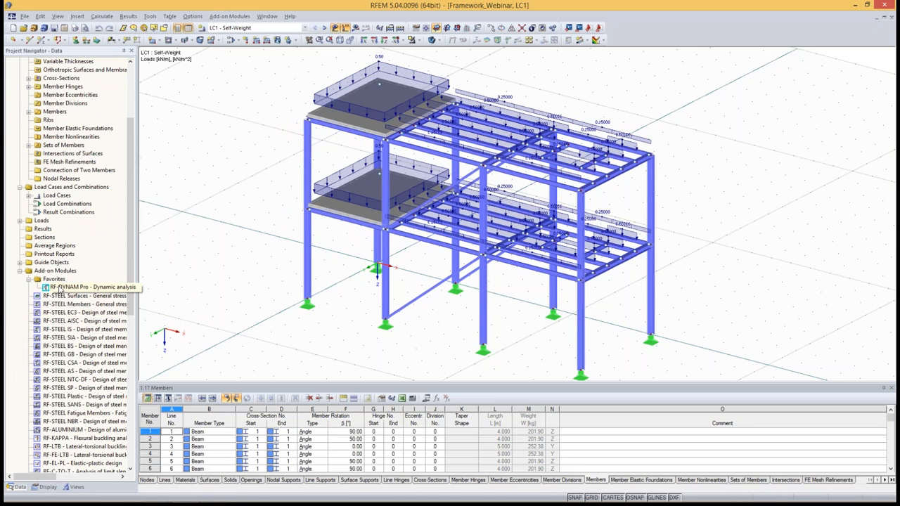
click(61, 293)
drag(130, 200, 131, 270)
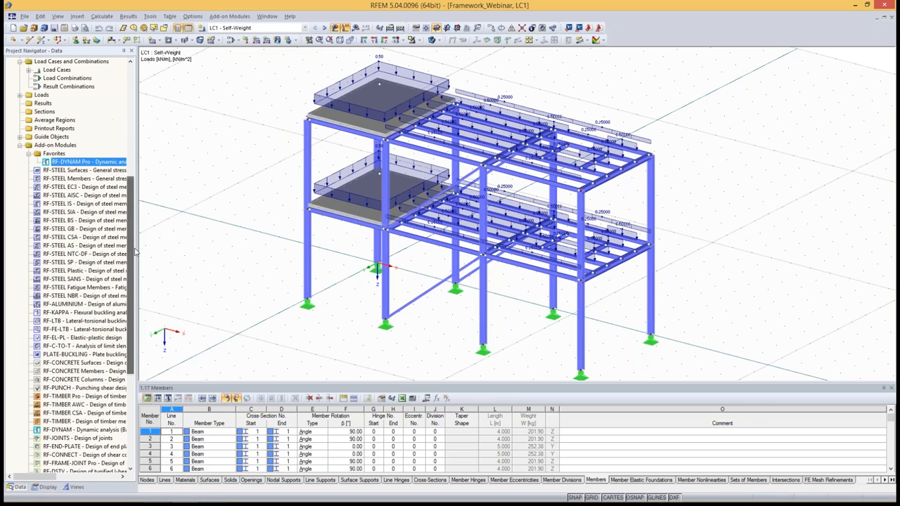
click(222, 17)
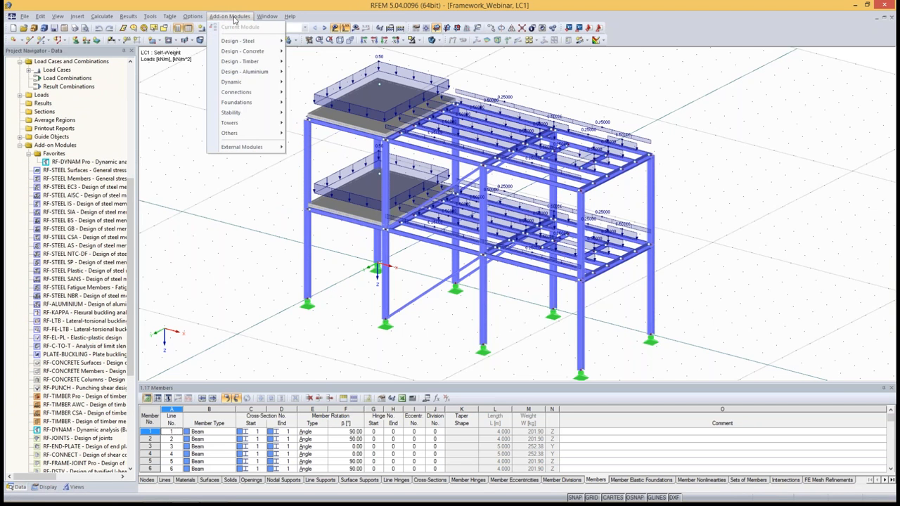
mouse_move(236, 86)
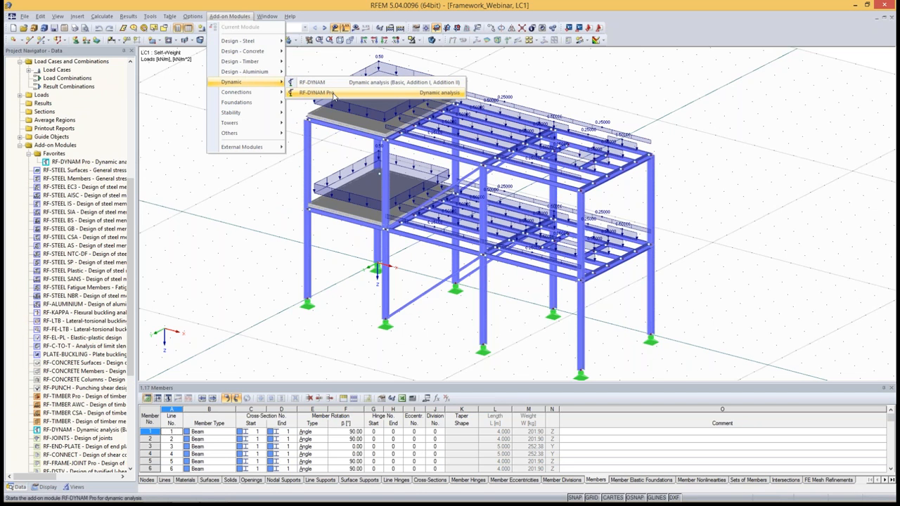
click(318, 92)
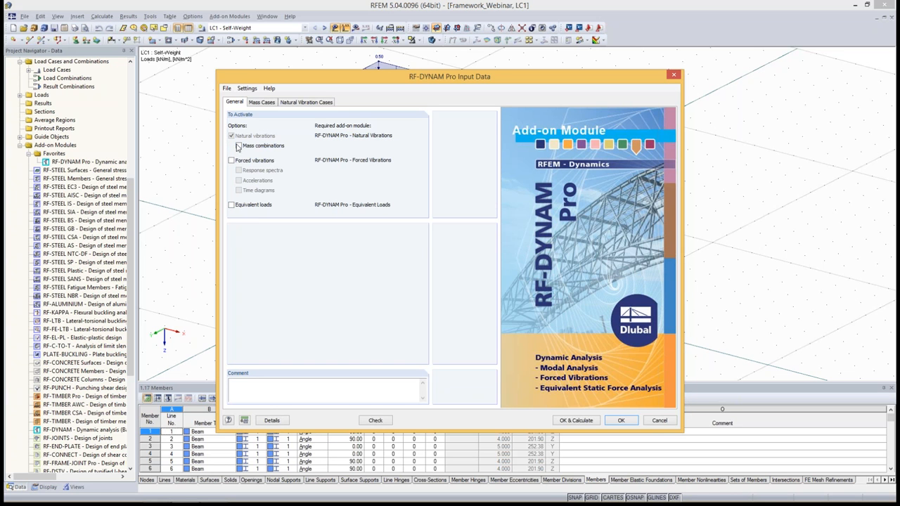
click(238, 146)
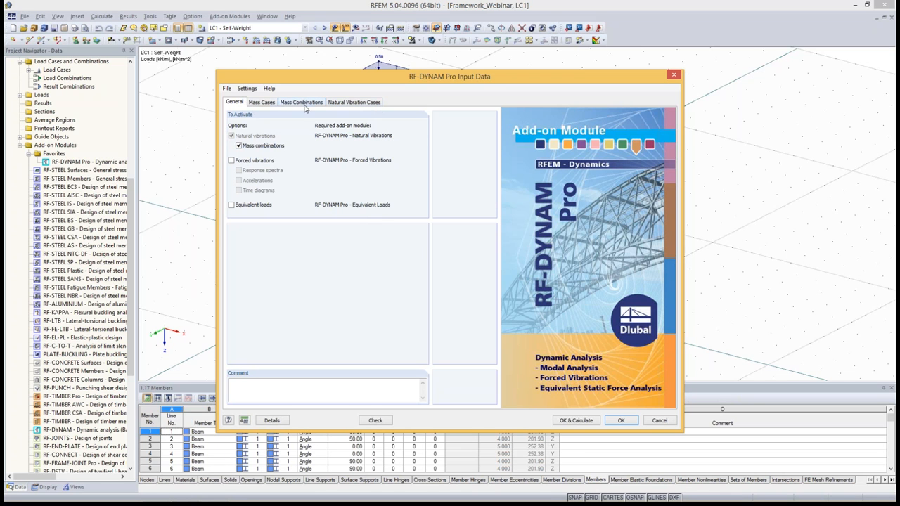
Include masses from the force components of load case LC1 - Self-Weight in mass case MC1.
click(258, 102)
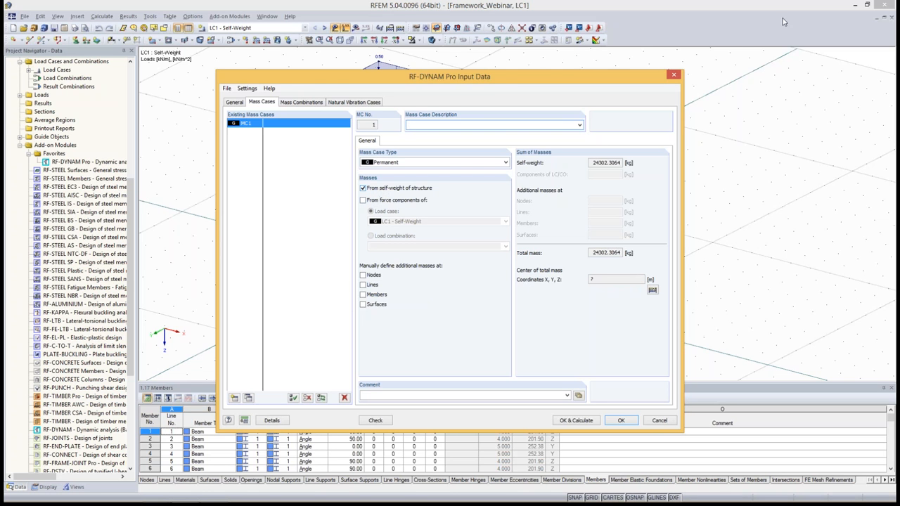
click(362, 201)
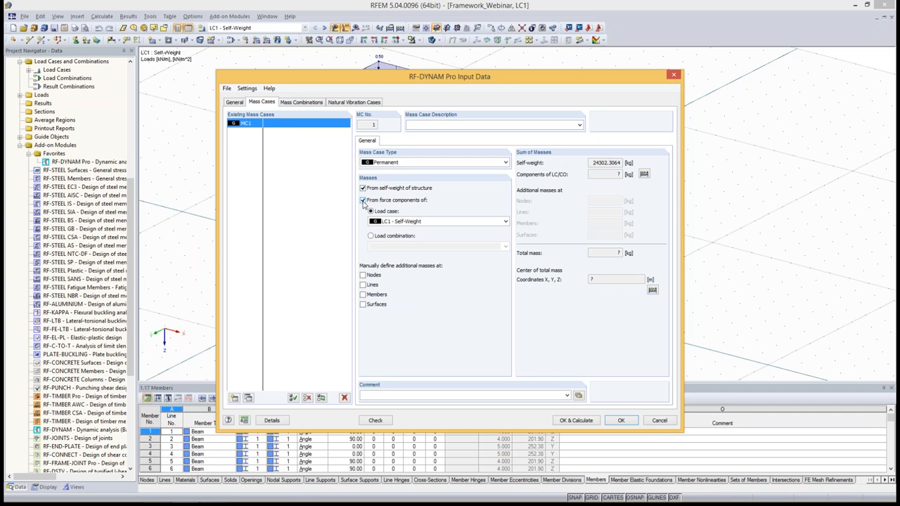
click(387, 236)
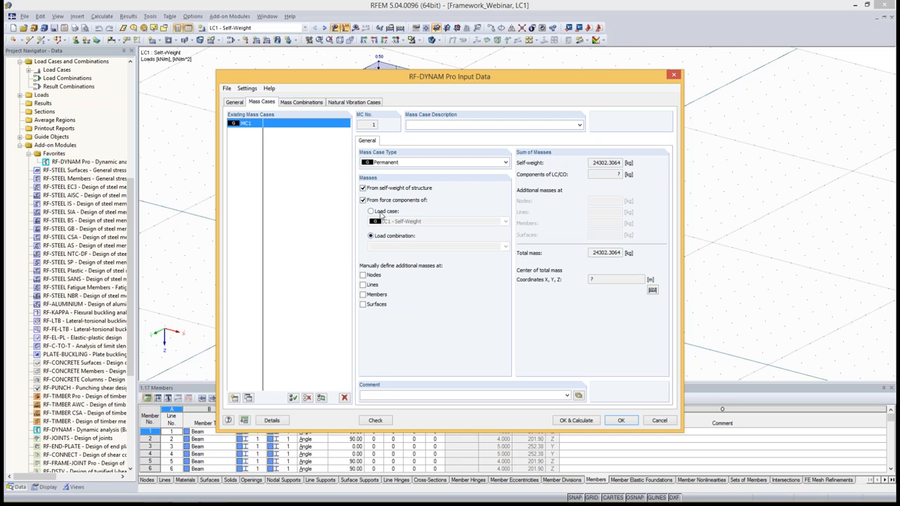
click(380, 211)
click(402, 222)
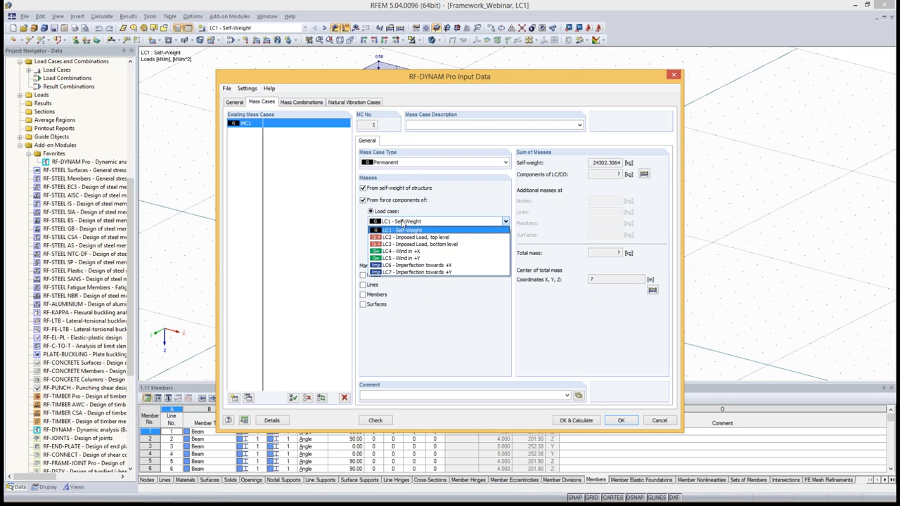
click(402, 223)
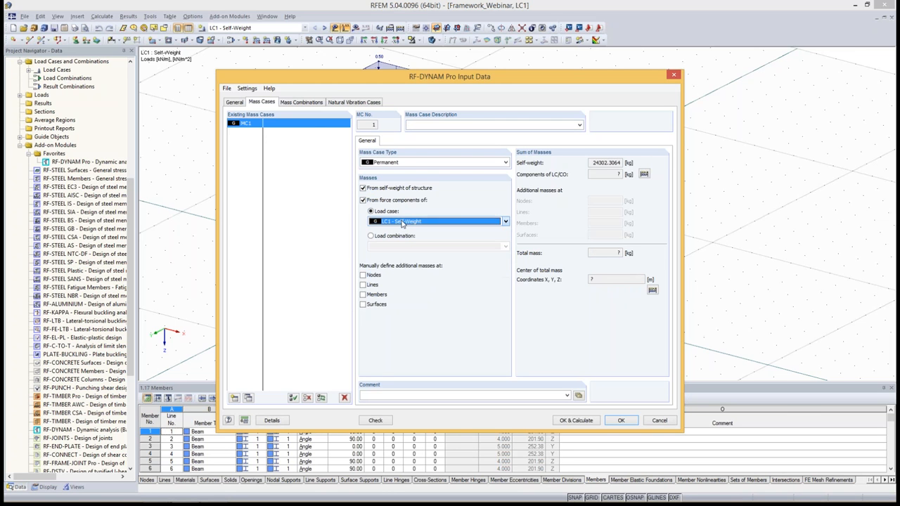
Enable manually defined additional masses at nodes, lines, members and surfaces for mass case MC1.
click(363, 276)
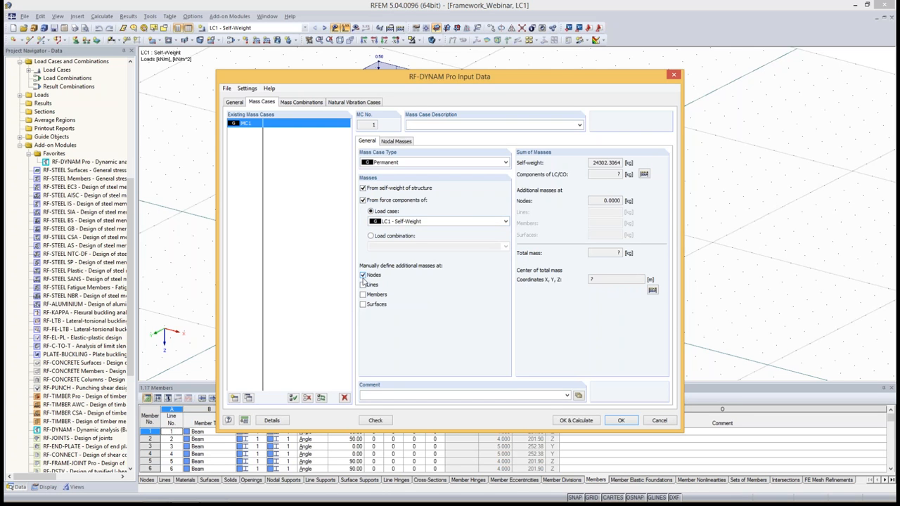
click(363, 286)
click(363, 294)
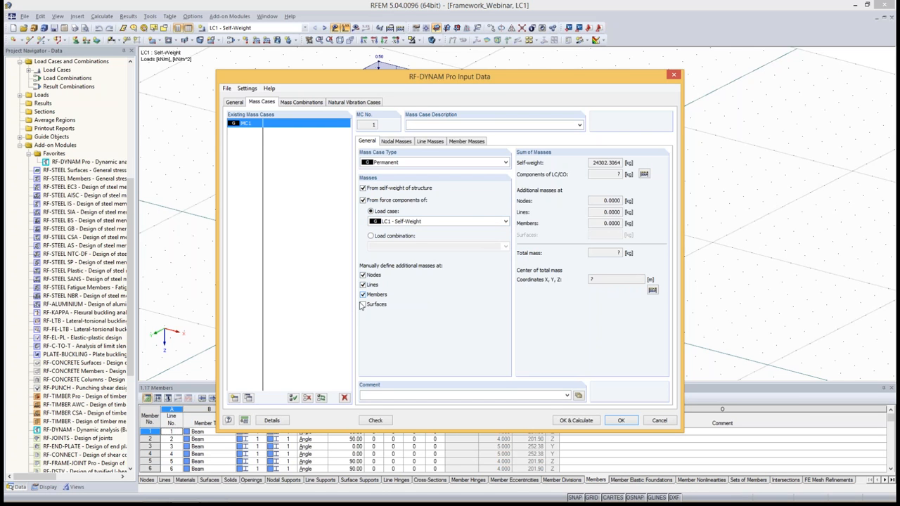
click(363, 304)
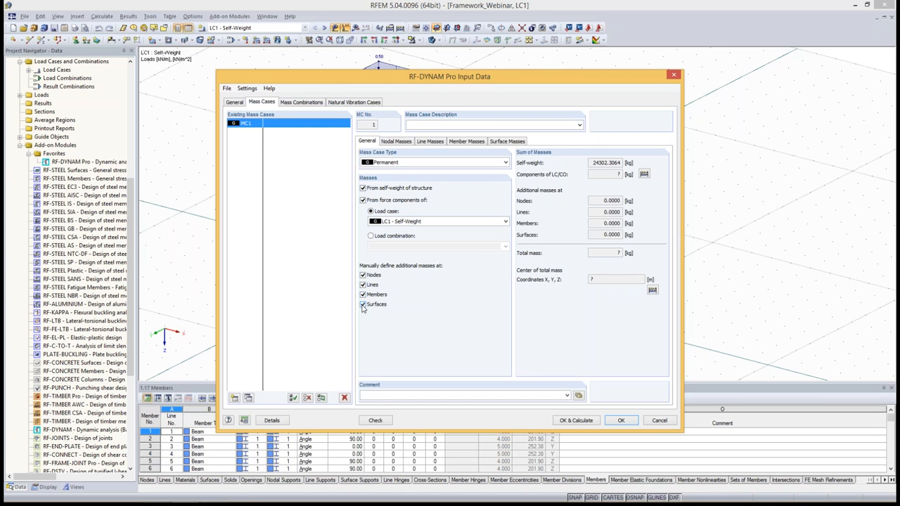
Add an additional nodal mass of 1000 kg at node 18, picking the node in the model.
click(396, 142)
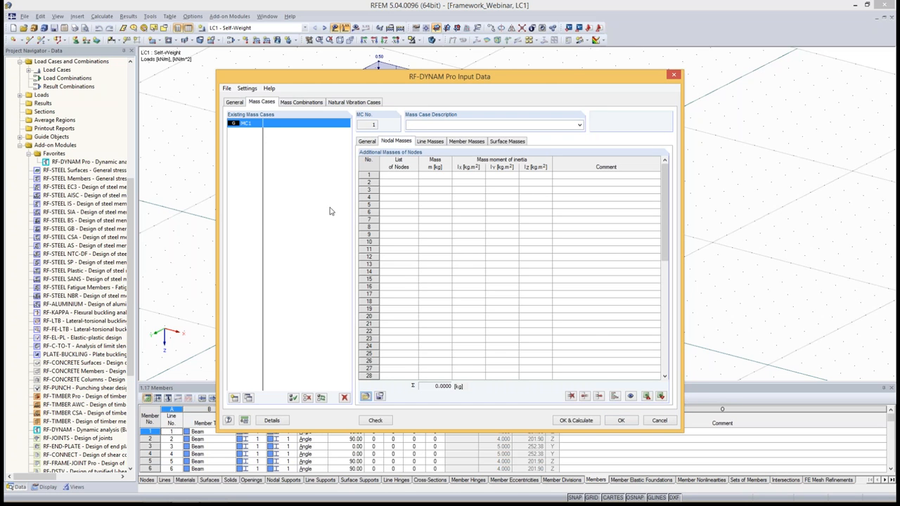
click(399, 175)
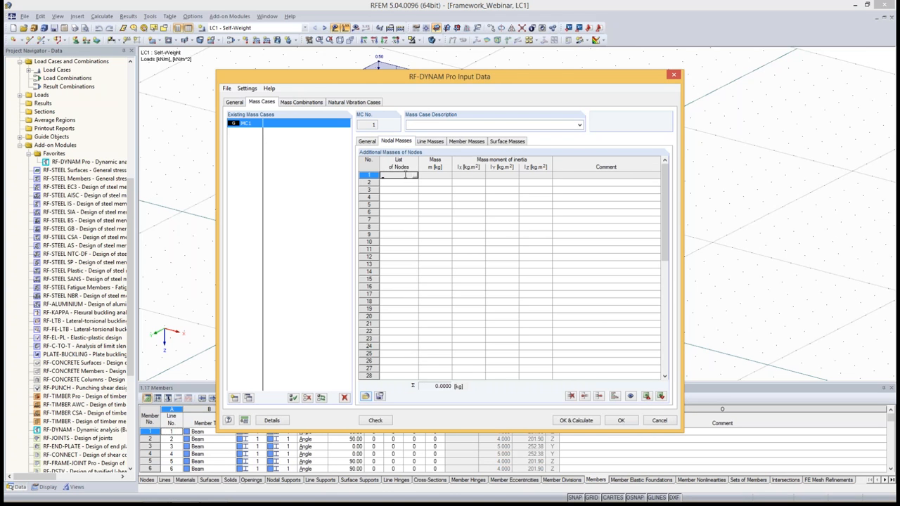
click(416, 177)
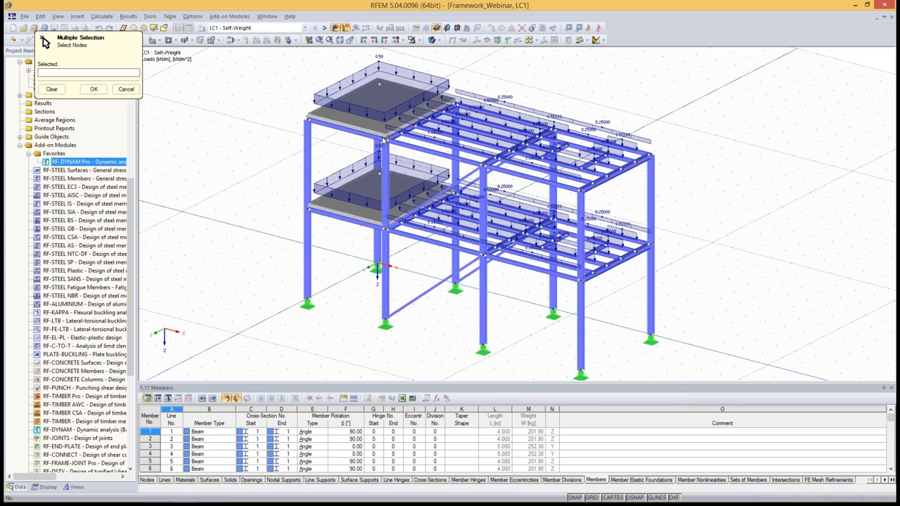
click(93, 90)
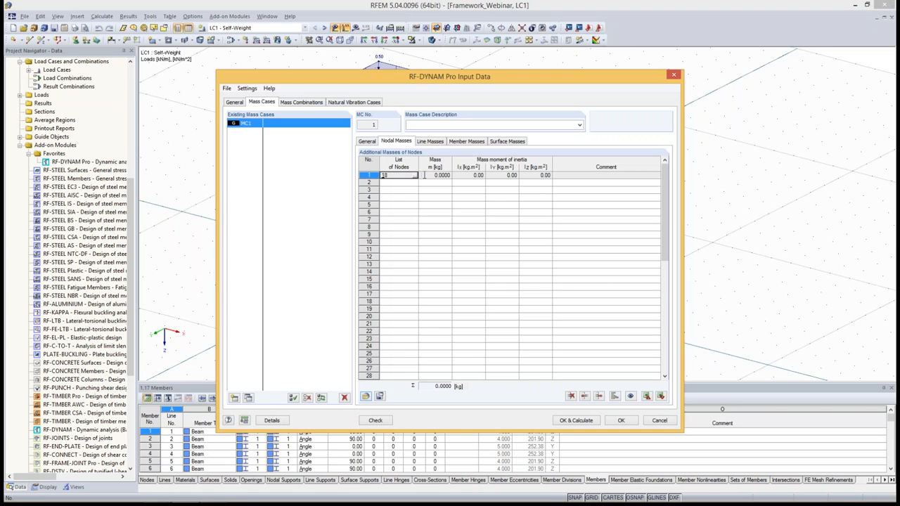
click(424, 175)
text(100)
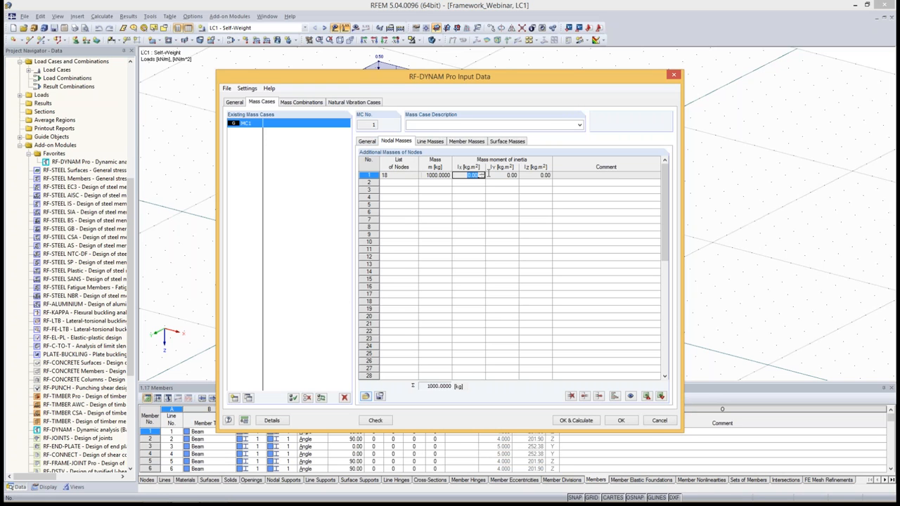
Examine the input tables for additional line, member and surface masses of mass case MC1.
click(429, 141)
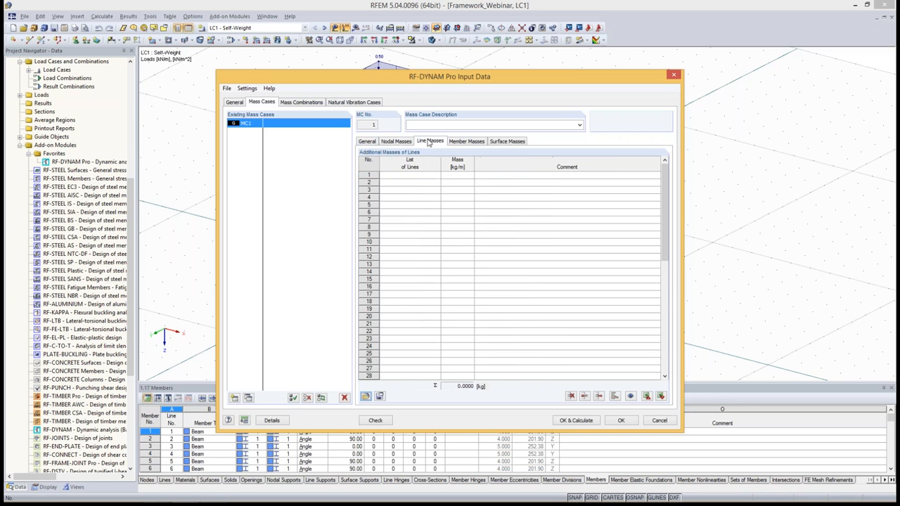
click(411, 174)
click(458, 143)
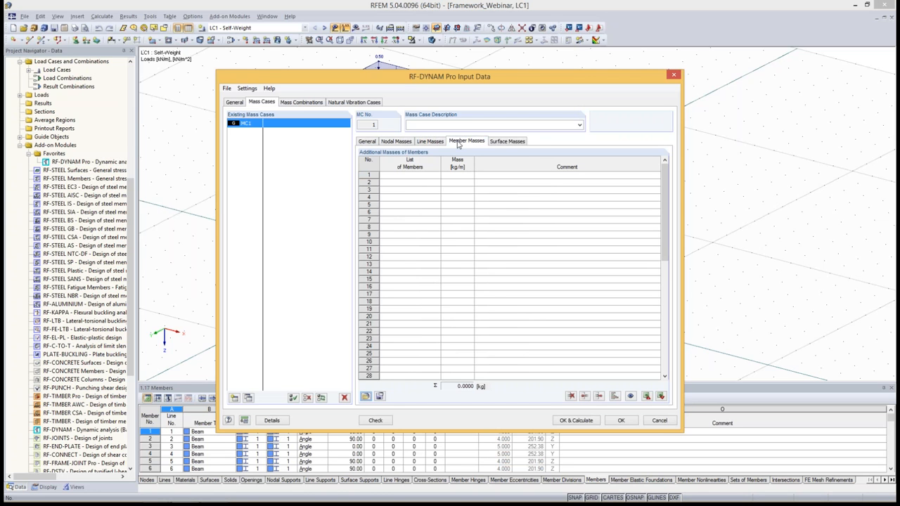
click(520, 142)
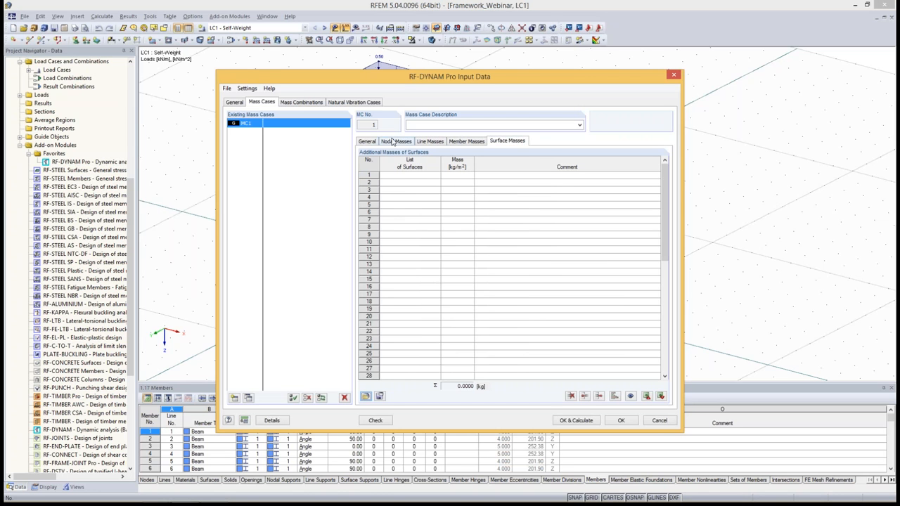
Disable the manually defined additional masses at surfaces and members for mass case MC1.
click(367, 142)
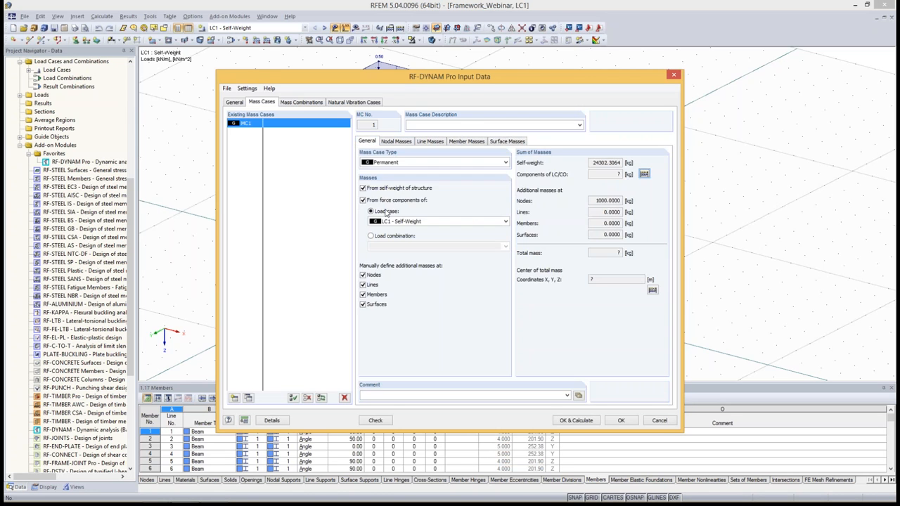
click(362, 304)
click(363, 294)
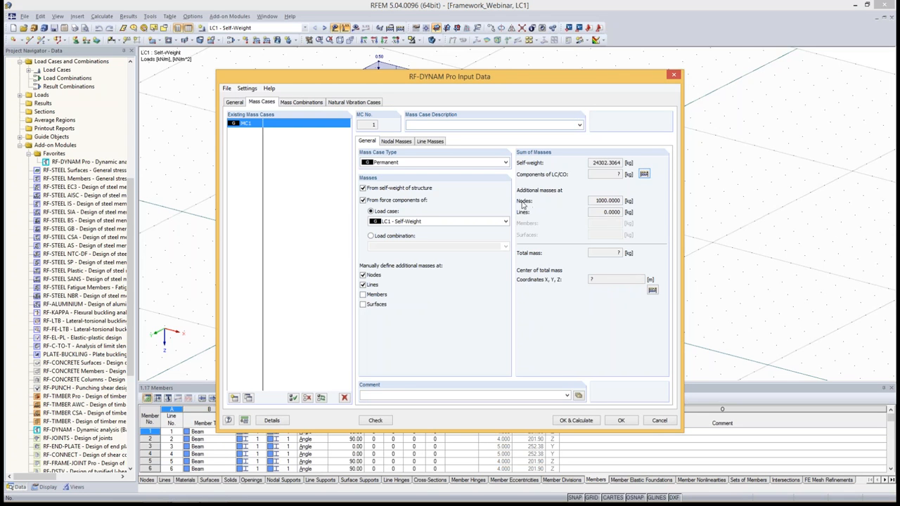
Disable the manually defined additional masses at lines and nodes for mass case MC1.
click(598, 201)
click(616, 201)
click(363, 284)
click(362, 275)
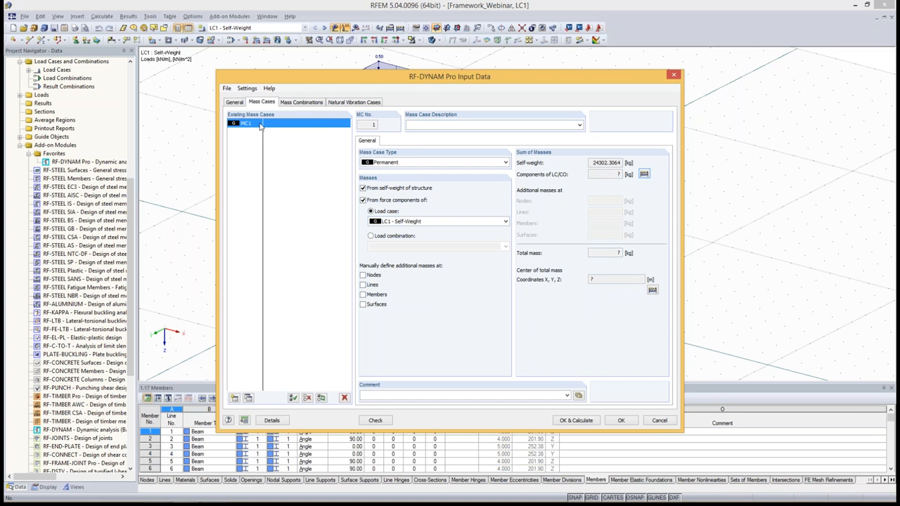
Describe mass case MC1 as "Self-Weight" and keep LC1 - Self-Weight as the load case supplying its force components.
click(462, 125)
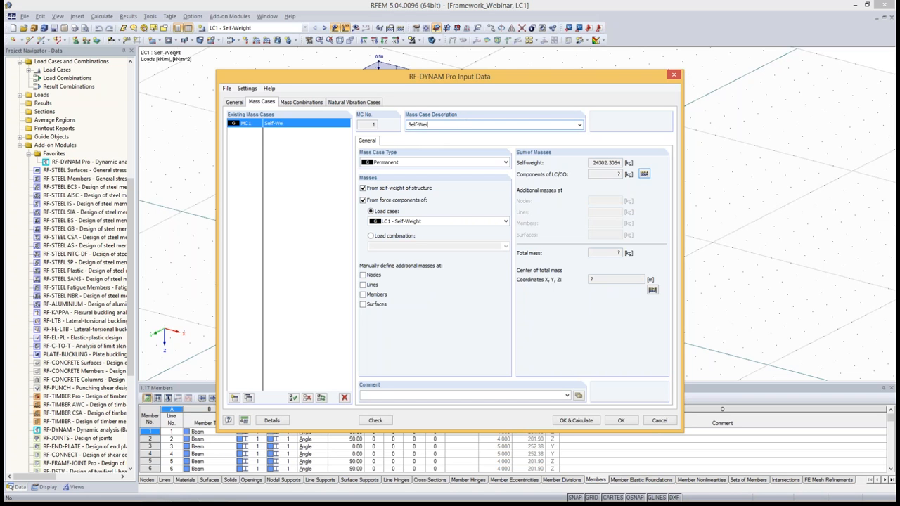
click(400, 222)
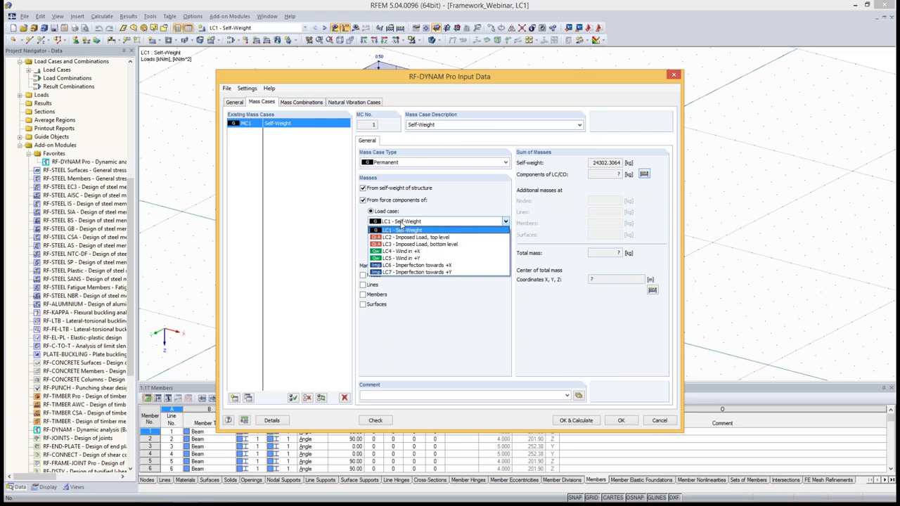
click(401, 223)
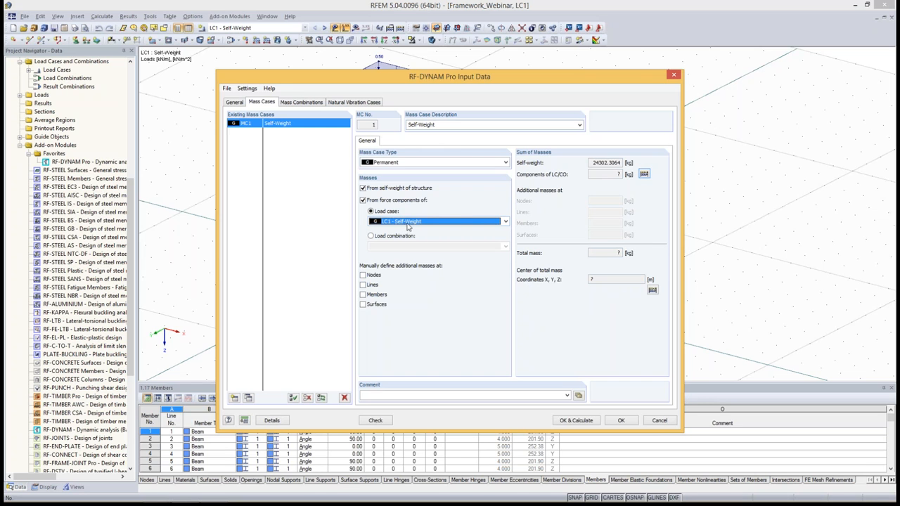
Exclude the structure's self-weight from mass case MC1 and calculate its sum of masses from the LC1 force components.
click(363, 189)
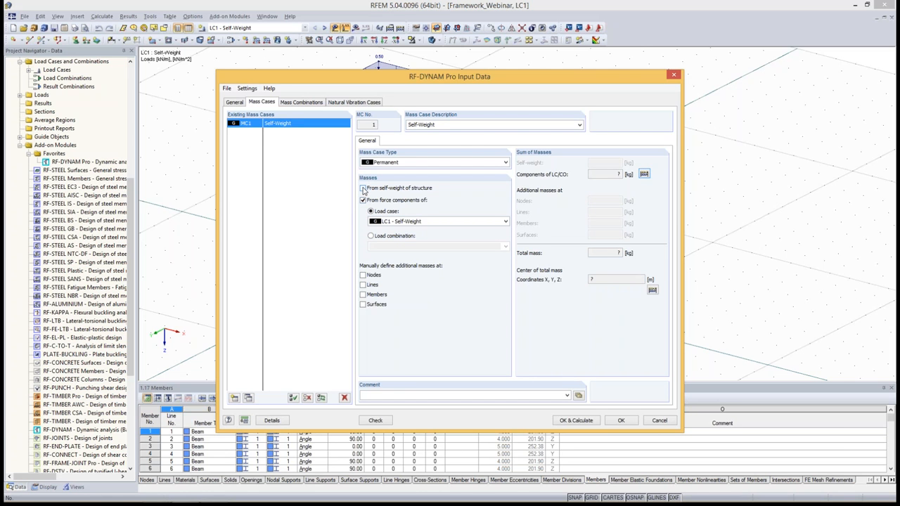
click(644, 175)
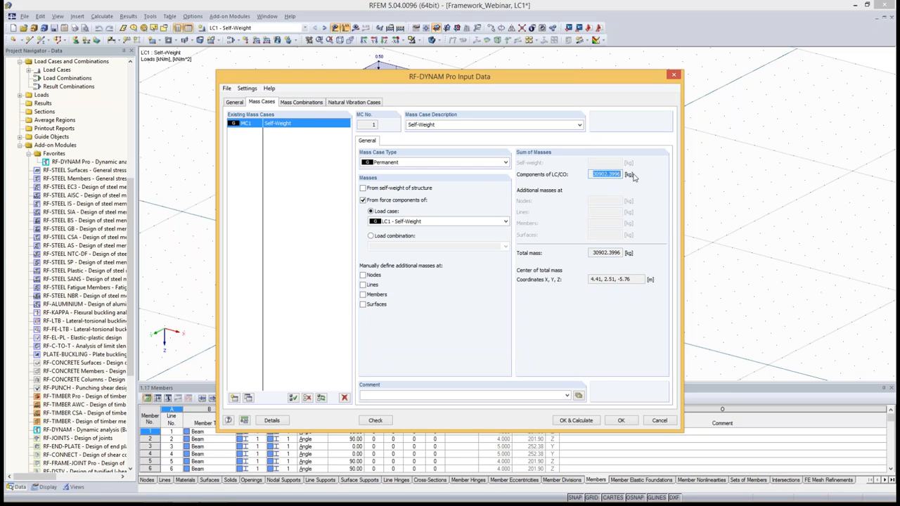
drag(621, 252, 589, 255)
click(641, 279)
Review the mass conversion type and acceleration of gravity in the detail settings, keeping Z-components of loads as the conversion type.
click(270, 420)
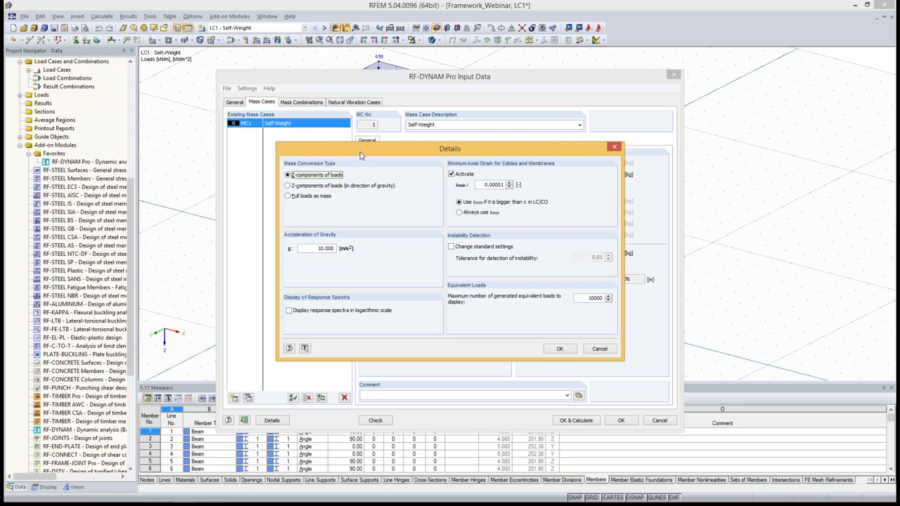
drag(360, 155, 381, 217)
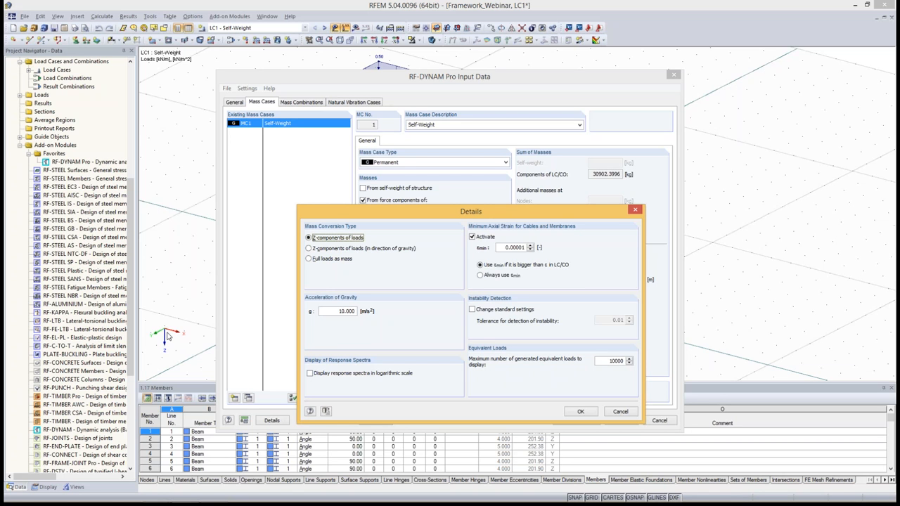
click(321, 260)
click(315, 239)
click(324, 311)
click(577, 412)
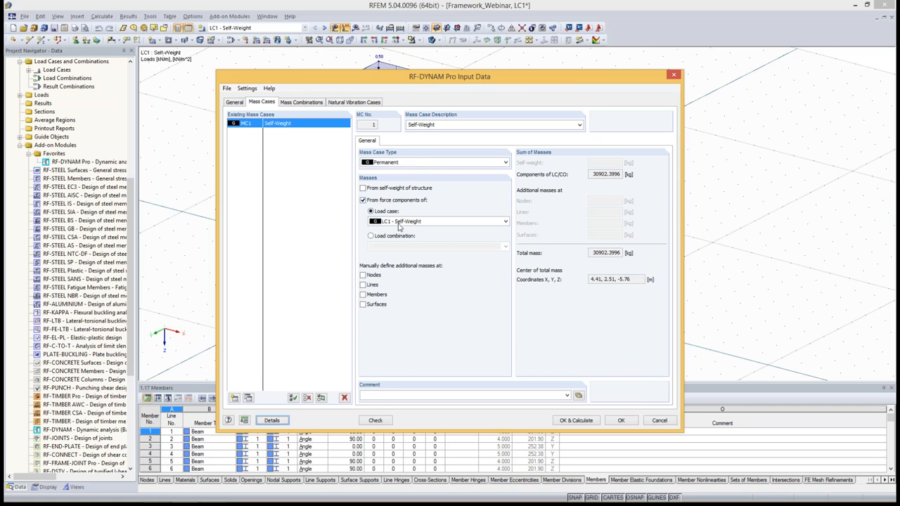
Create a second mass case described as "Imposed Load - top level".
click(441, 124)
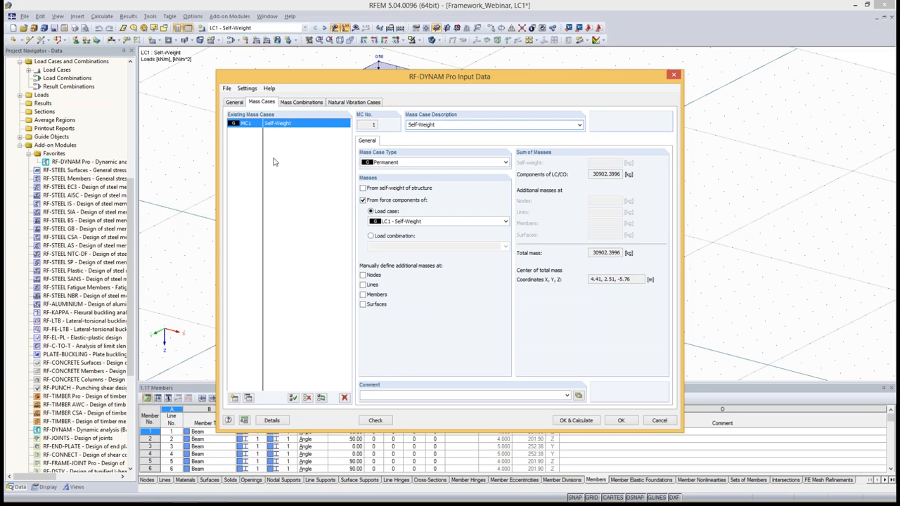
click(234, 398)
text(1)
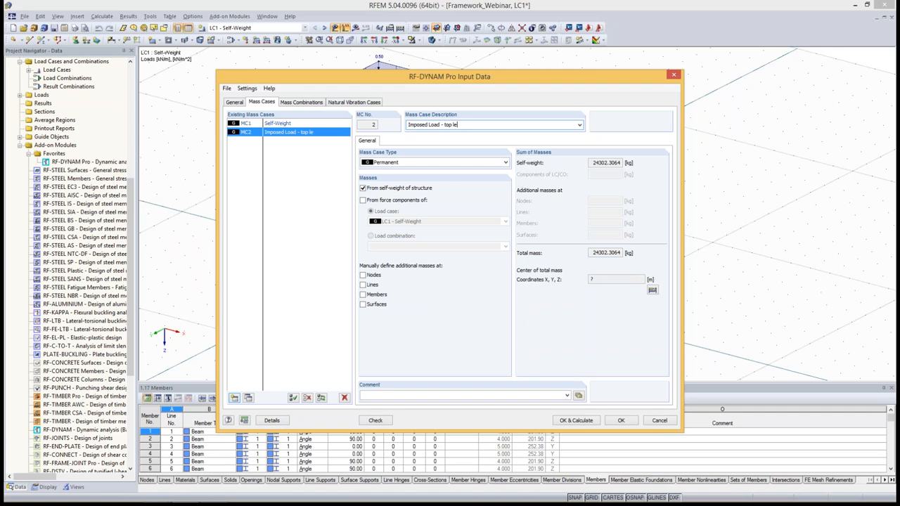
Exclude self-weight from mass case MC2 and take its masses from the force components of LC2 - Imposed Load, top level.
click(363, 188)
click(363, 202)
click(407, 222)
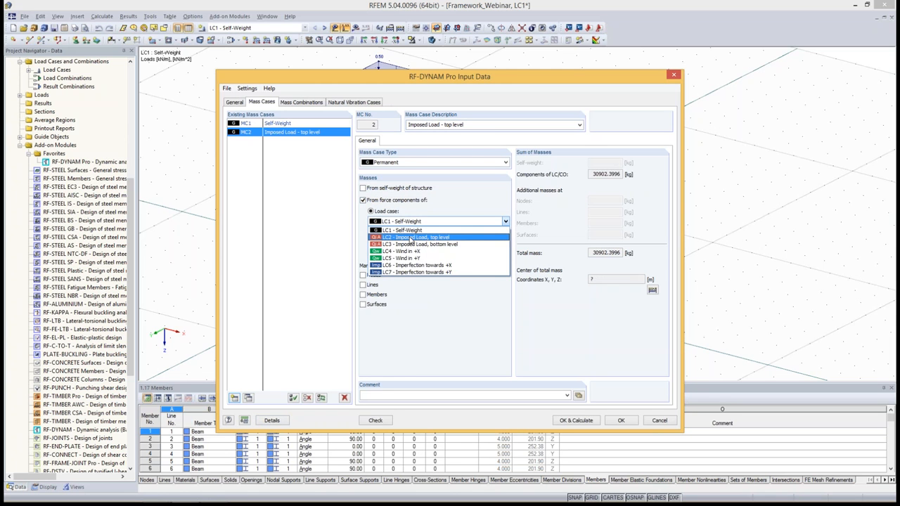
click(410, 240)
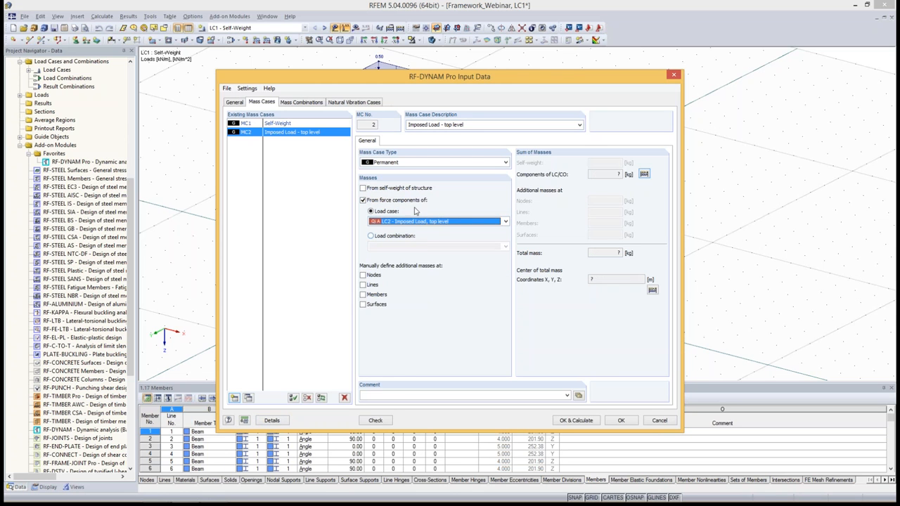
Set MC2's type to Imposed - category A-B (roofs, p=1.0), with masses from force components only and without self-weight.
click(399, 163)
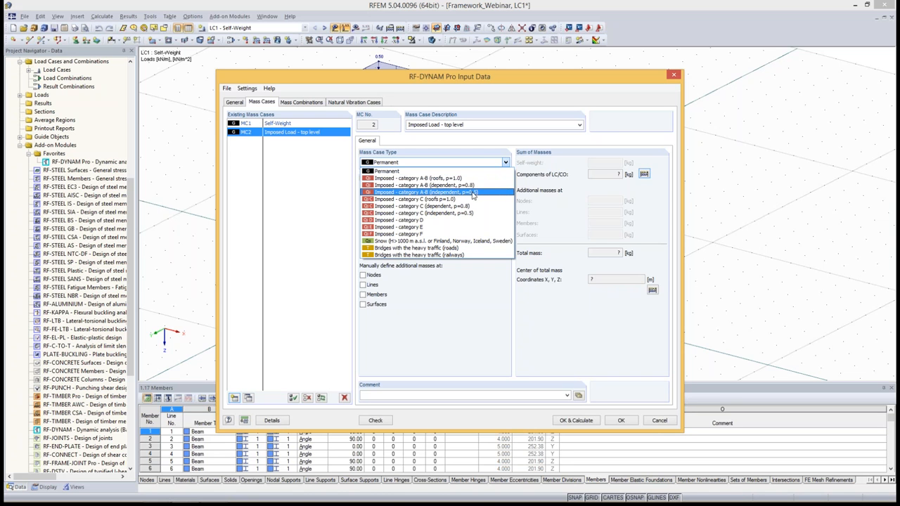
click(427, 179)
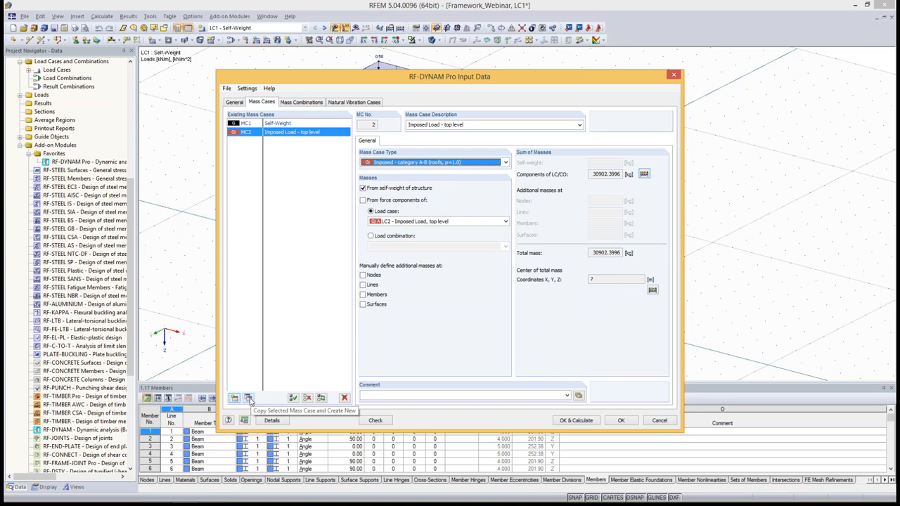
click(370, 202)
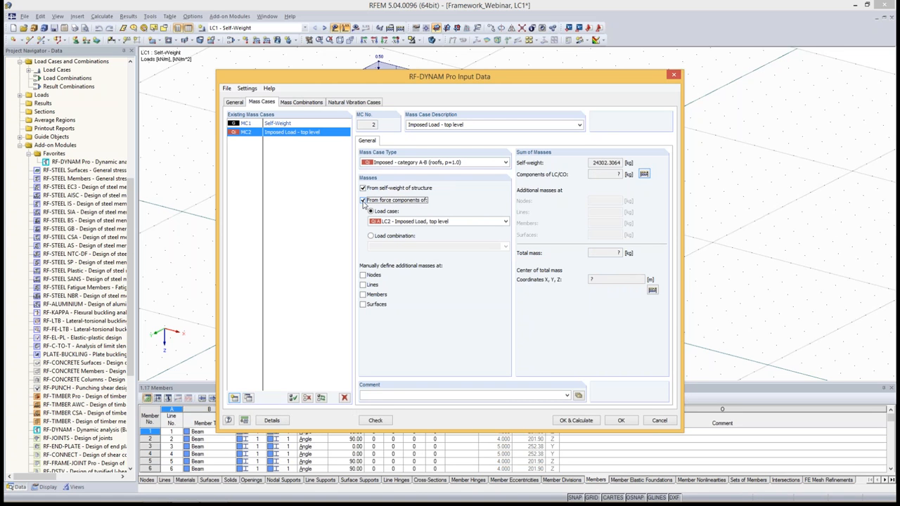
click(363, 189)
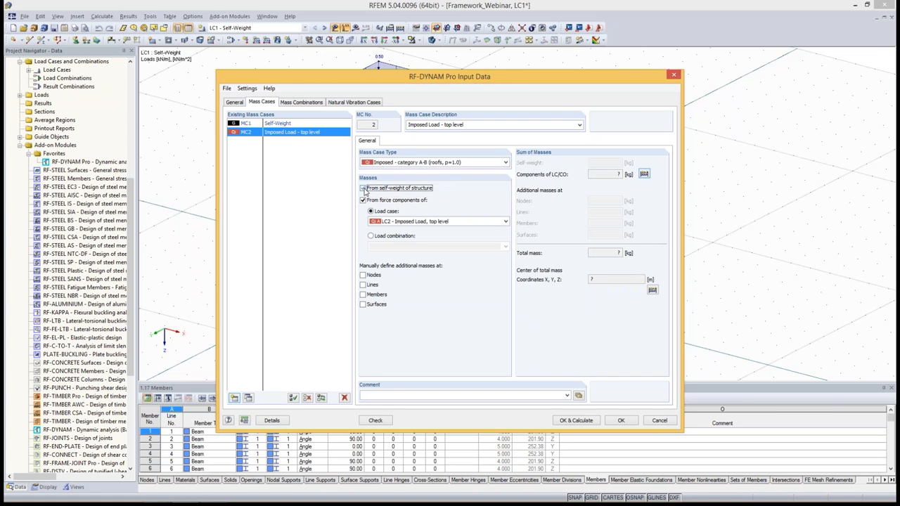
Copy mass case MC2 to a new mass case and describe it as "Imposed Load - bottom level".
click(250, 398)
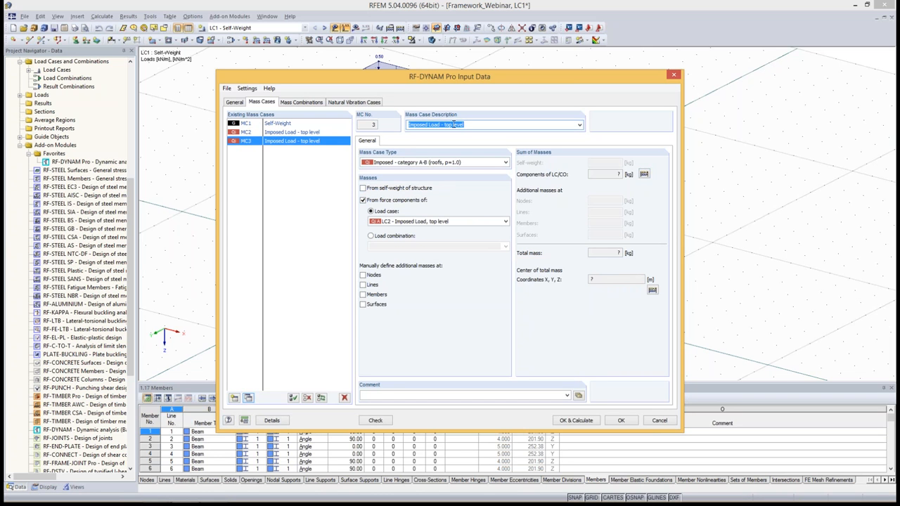
key(BackSpace)
key(BackSpace)
key(BackSpace)
key(BackSpace)
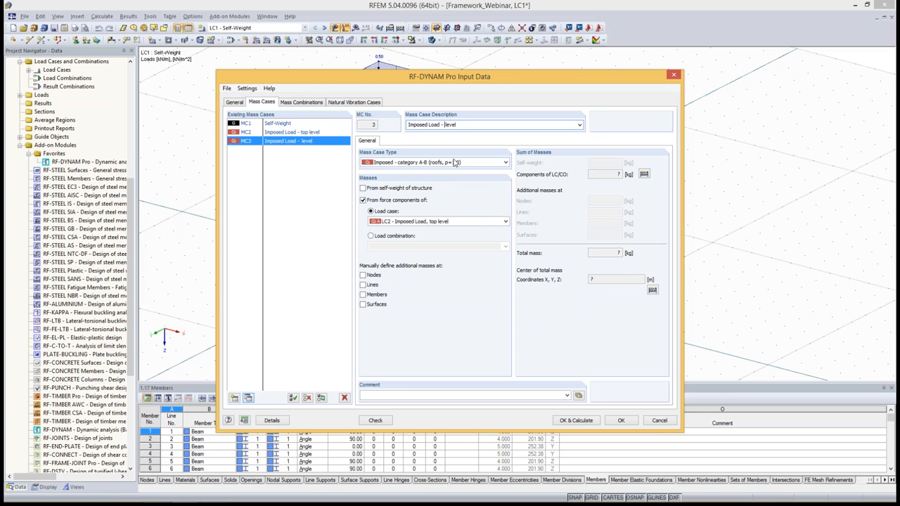
text(bottom)
Assign load case LC3 - Imposed Load, bottom level to mass case MC3 and calculate its sum of masses.
click(437, 222)
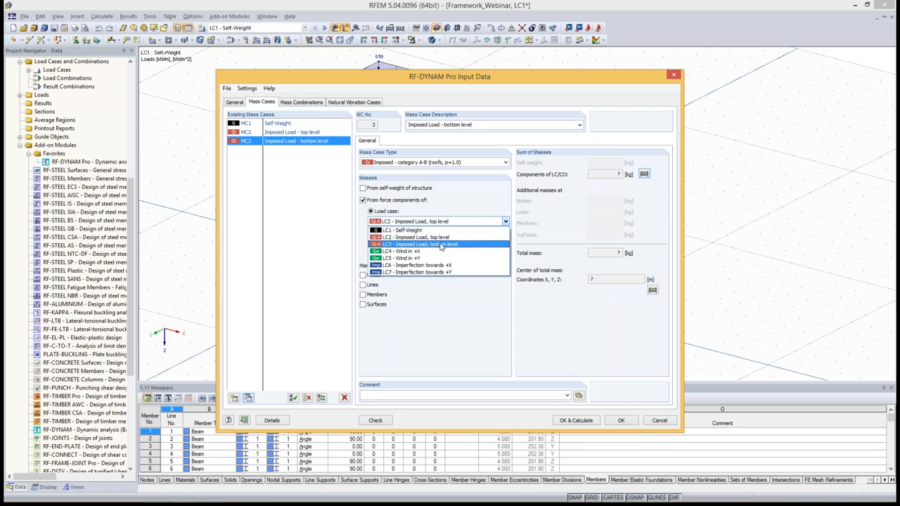
click(440, 244)
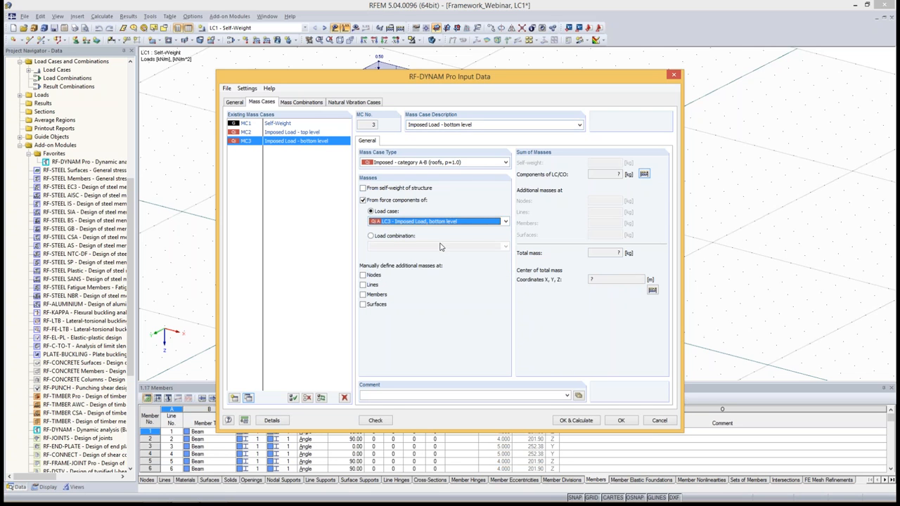
click(644, 174)
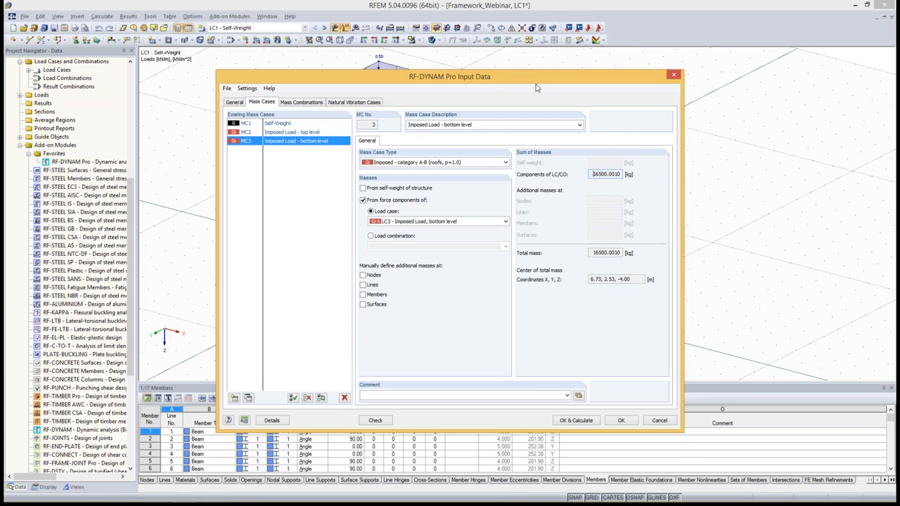
Look at the framework behind the dialog, then calculate MC2's sum of masses and compare it with MC3's.
drag(538, 83, 541, 294)
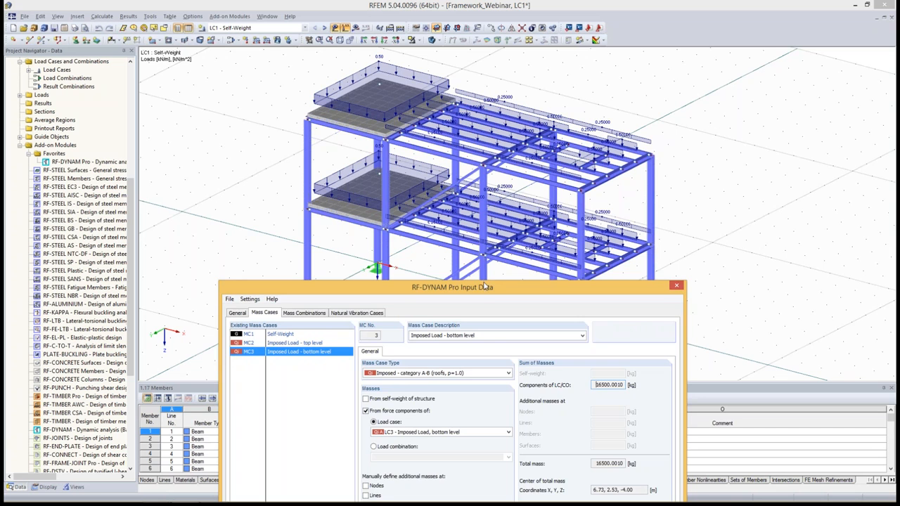
drag(483, 284, 470, 65)
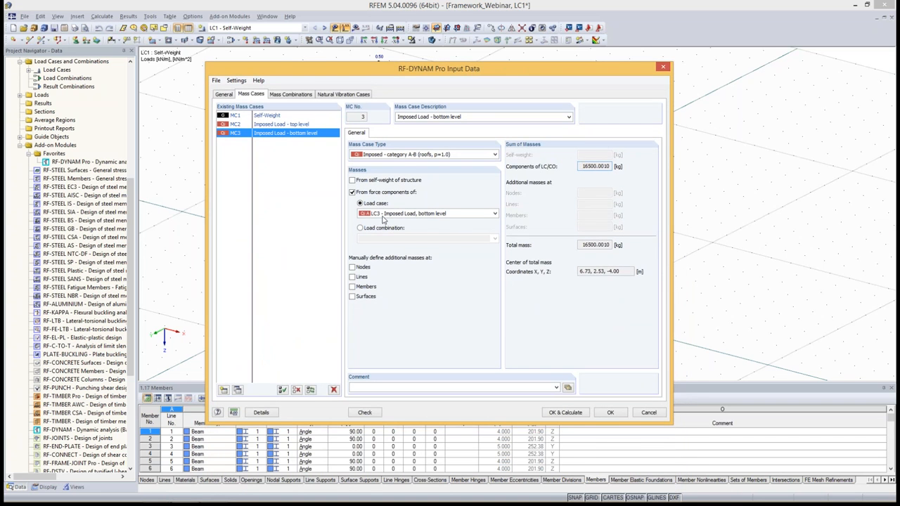
click(287, 127)
click(634, 167)
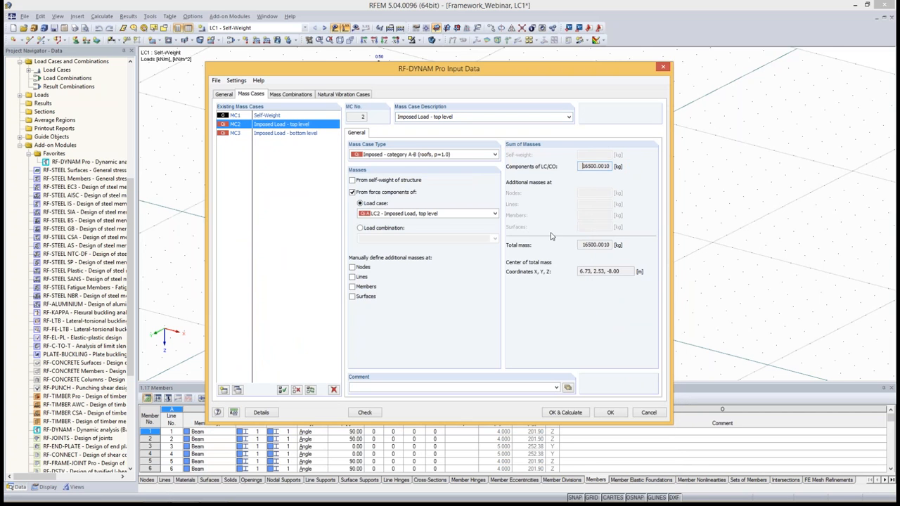
click(279, 136)
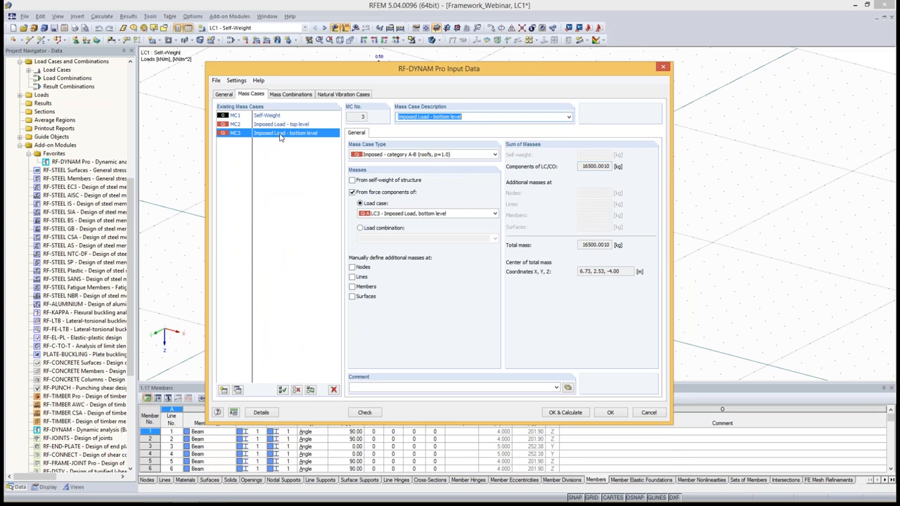
Define a mass combination described as "Self Weight + Impoed Loads" containing all three mass cases.
click(288, 94)
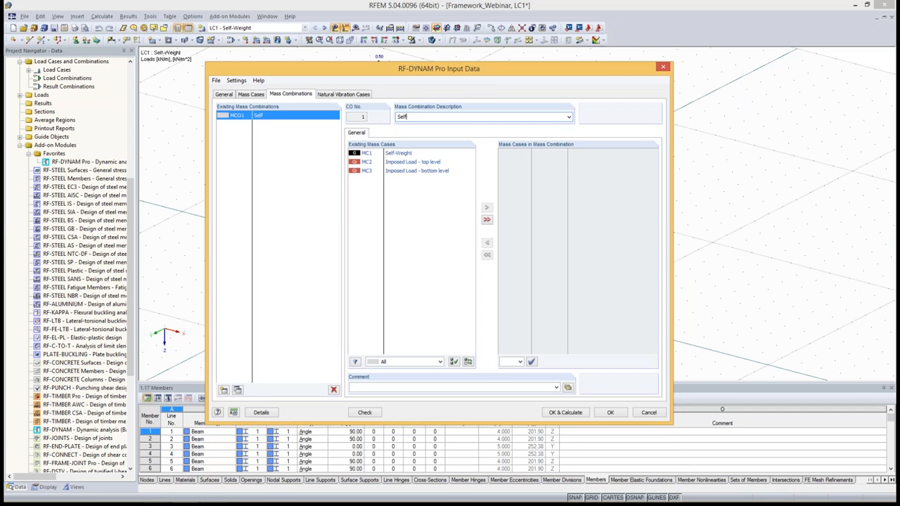
text(Self Weight + Imposed Loads)
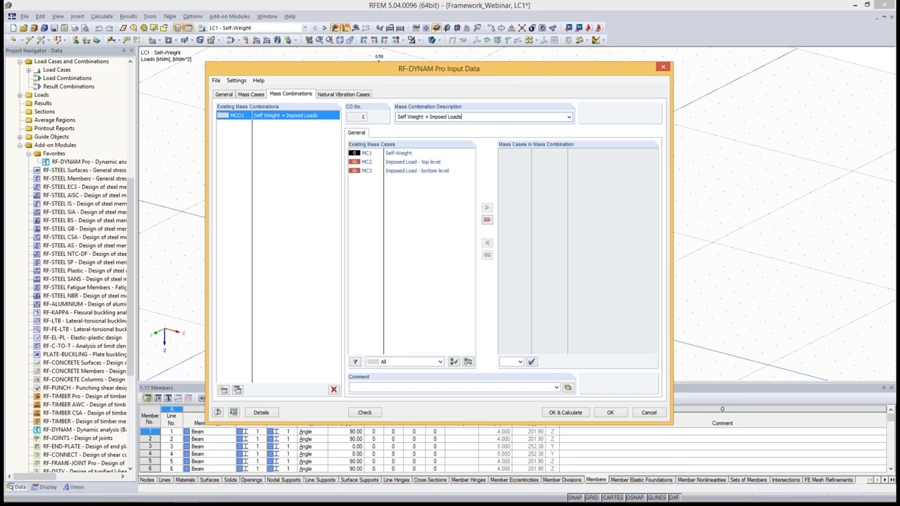
click(486, 220)
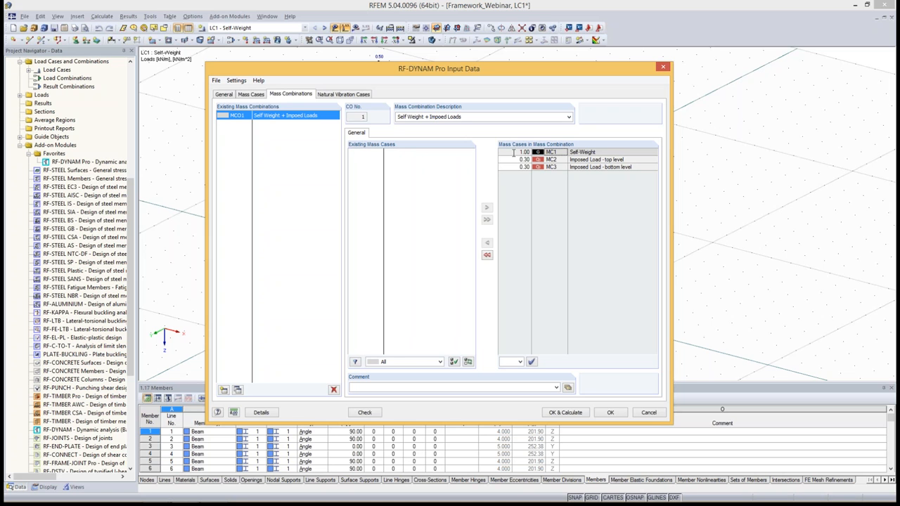
Change the type of mass case MC3 to Imposed - category A-B (independent, p=0.5).
click(259, 95)
click(271, 133)
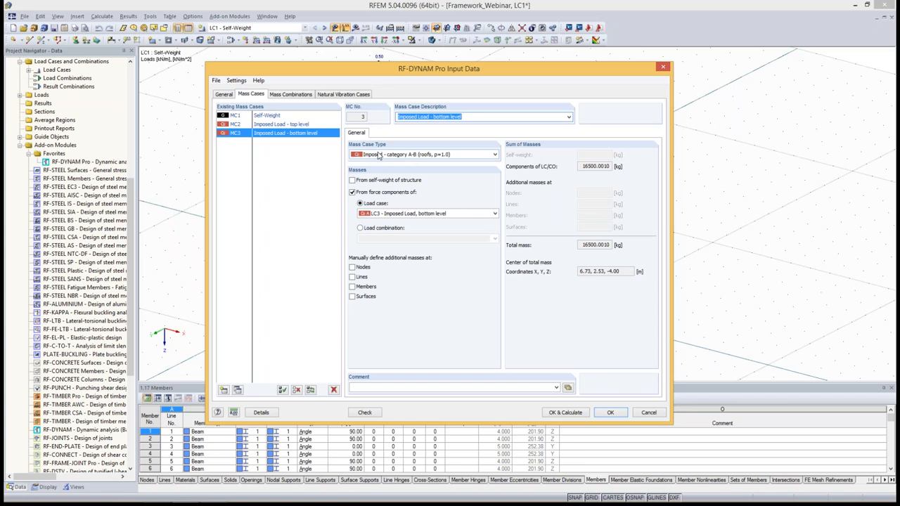
click(376, 154)
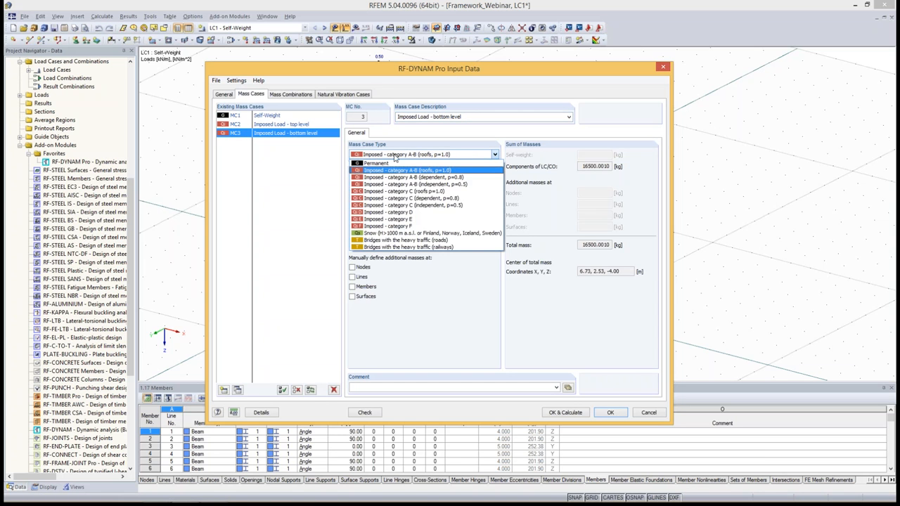
click(461, 184)
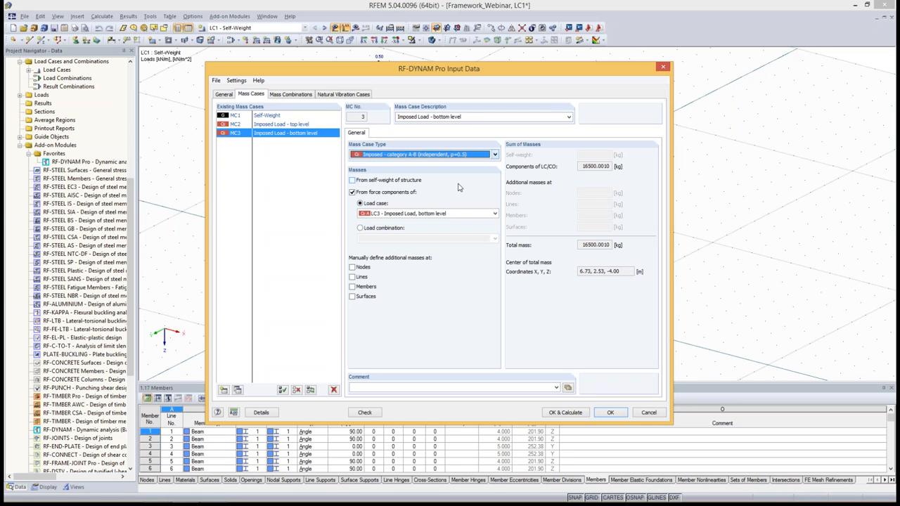
Remove all mass cases from mass combination MCO1 and add them again to refresh their combination factors.
click(289, 94)
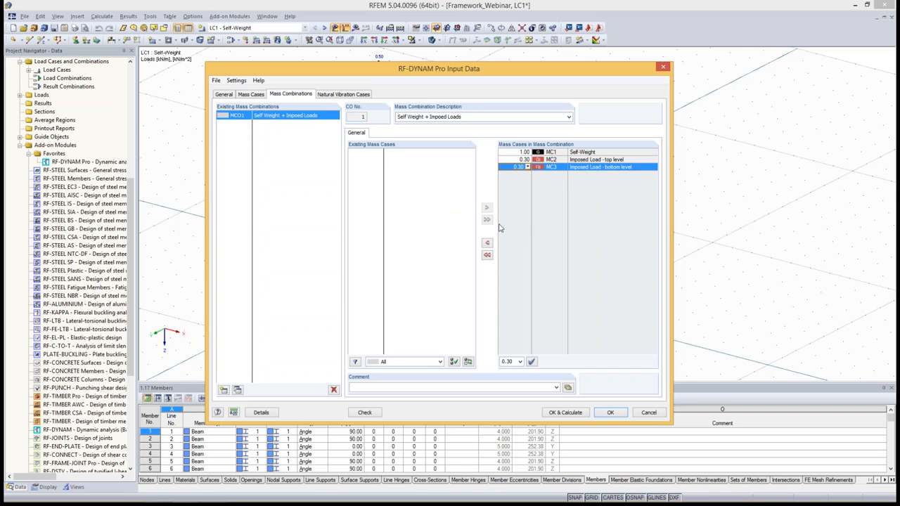
click(488, 254)
click(487, 219)
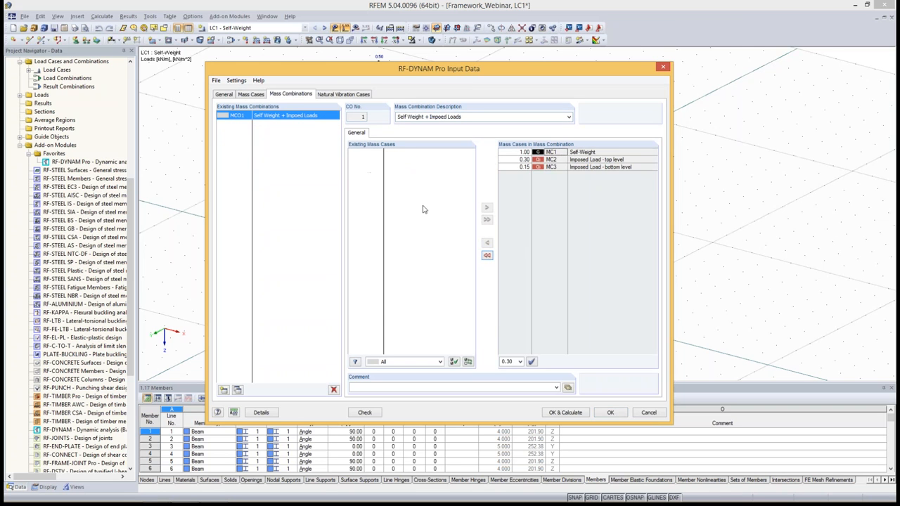
Switch to the PowerPoint slide show of the webinar.
click(512, 152)
key(alt+Tab)
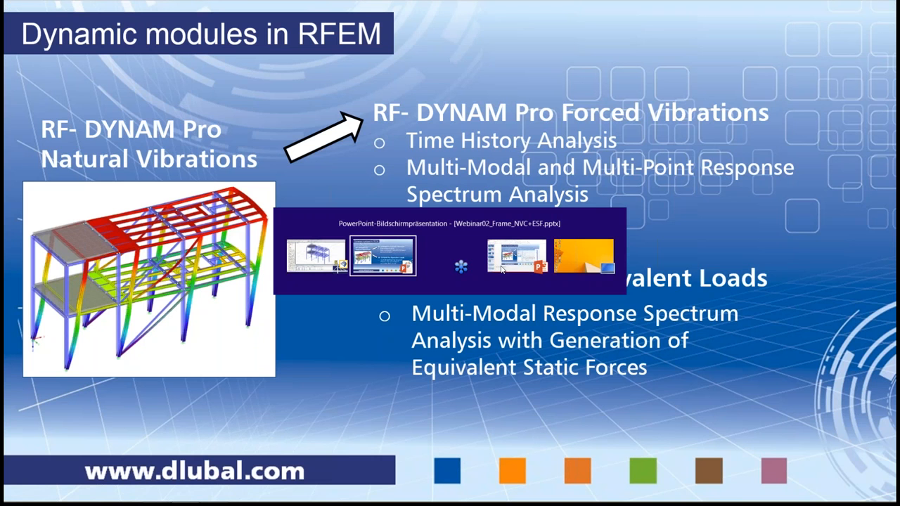
Bring the webinar slide show to the front and show the complete Dynamic modules in RFEM slide.
key(alt+Tab)
key(alt+Tab)
key(alt+Tab)
key(alt+Tab)
key(alt+Tab)
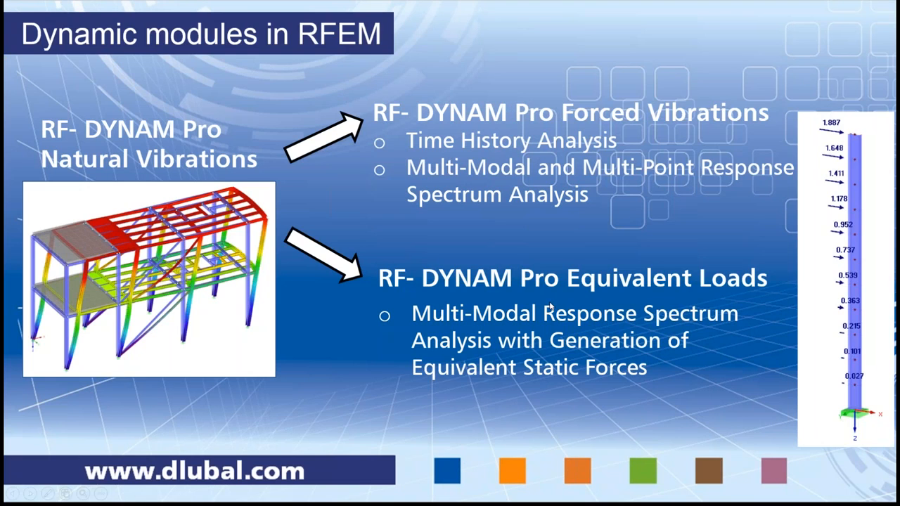
click(551, 307)
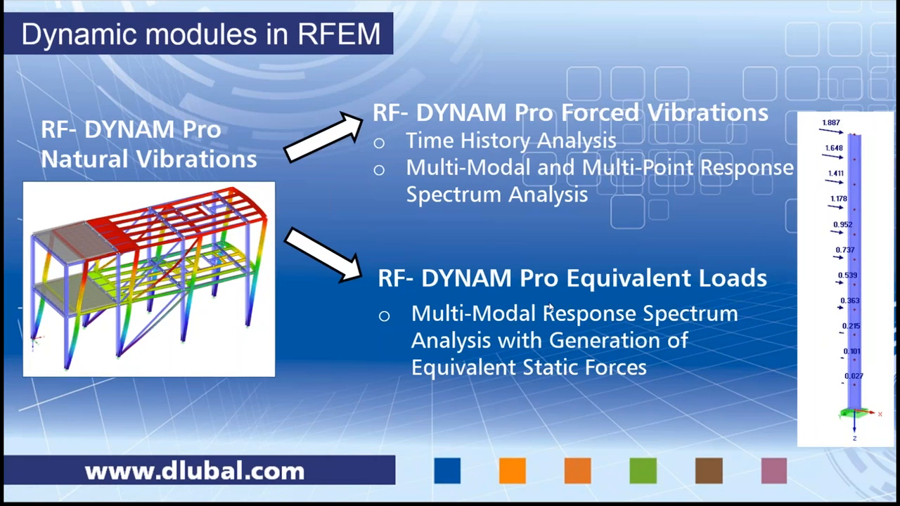
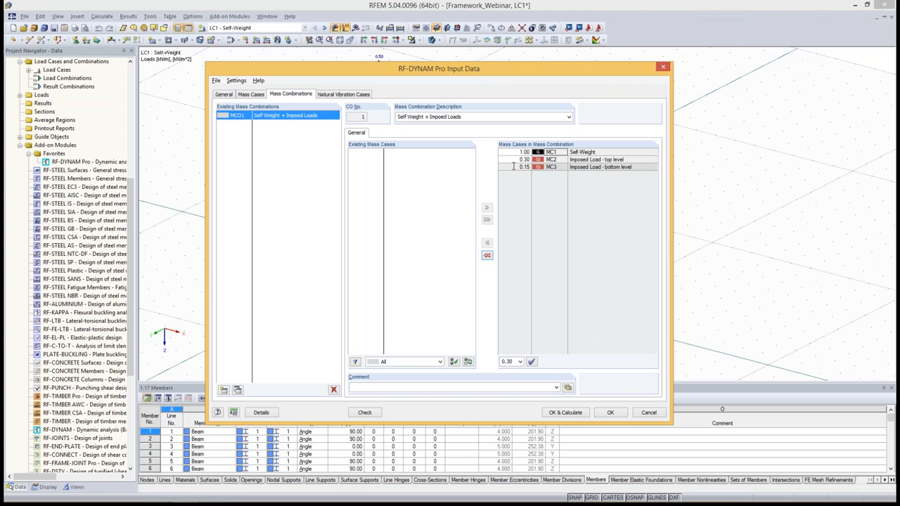
Back in RF-DYNAM Pro, examine the combination factors offered for mass case MC3 in mass combination MCO1.
click(513, 166)
click(512, 166)
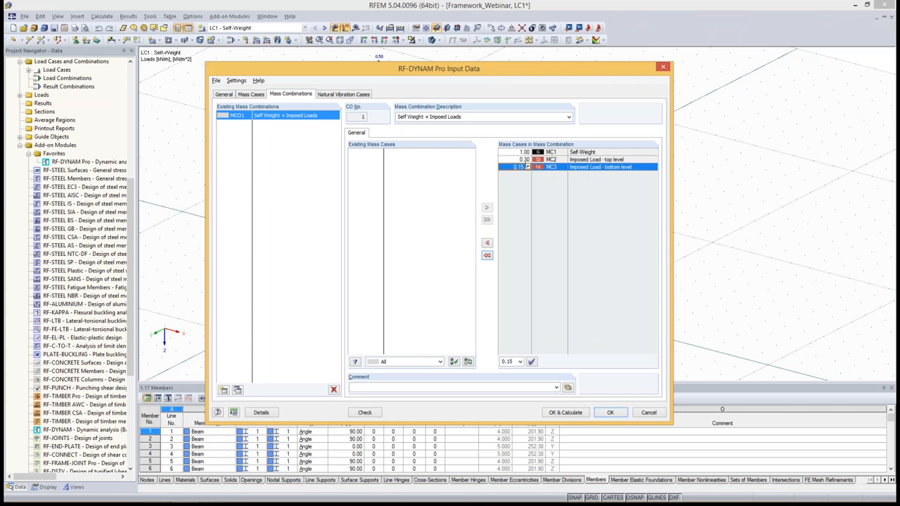
click(527, 166)
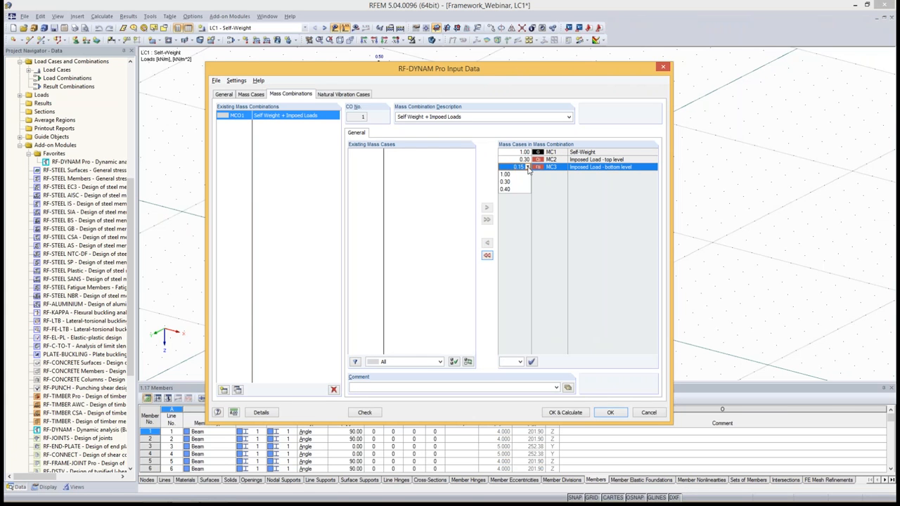
click(528, 168)
click(520, 238)
click(511, 362)
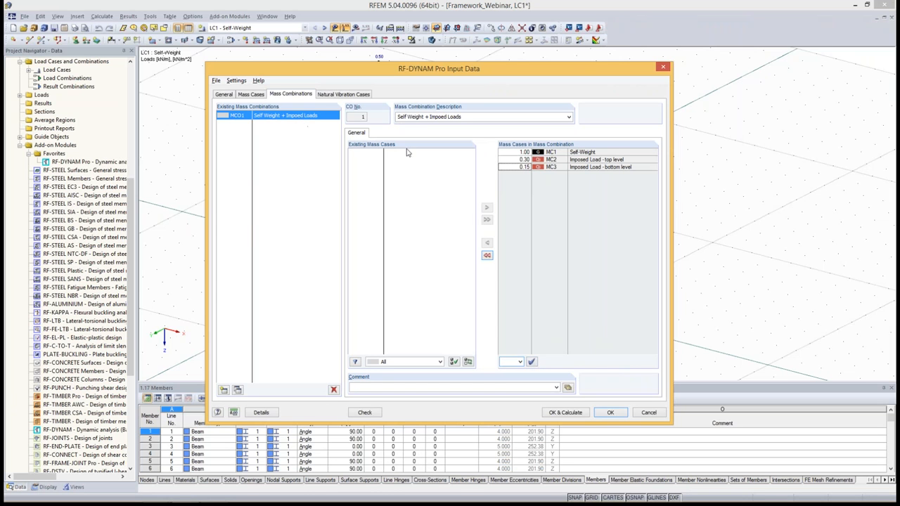
Set the number of lowest eigenvalues to calculate for natural vibration case NVC1 to 30.
click(327, 95)
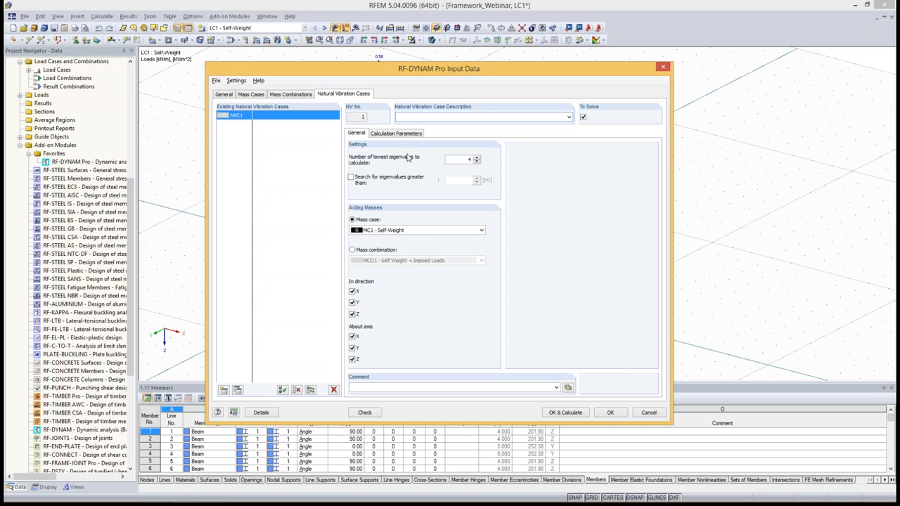
double_click(462, 160)
text(30)
drag(372, 70, 286, 102)
double_click(383, 192)
click(380, 194)
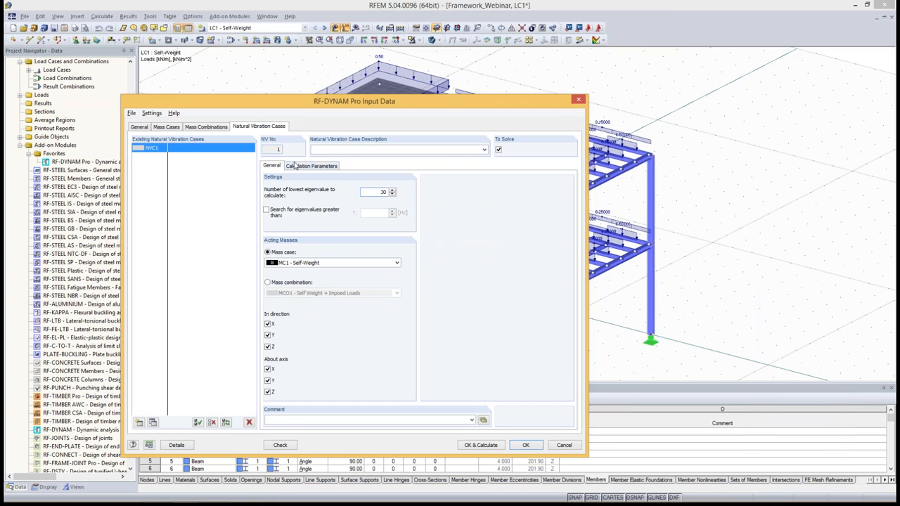
Use mass combination MCO1 - Self Weight + Impoed Loads as the acting masses of NVC1.
click(267, 285)
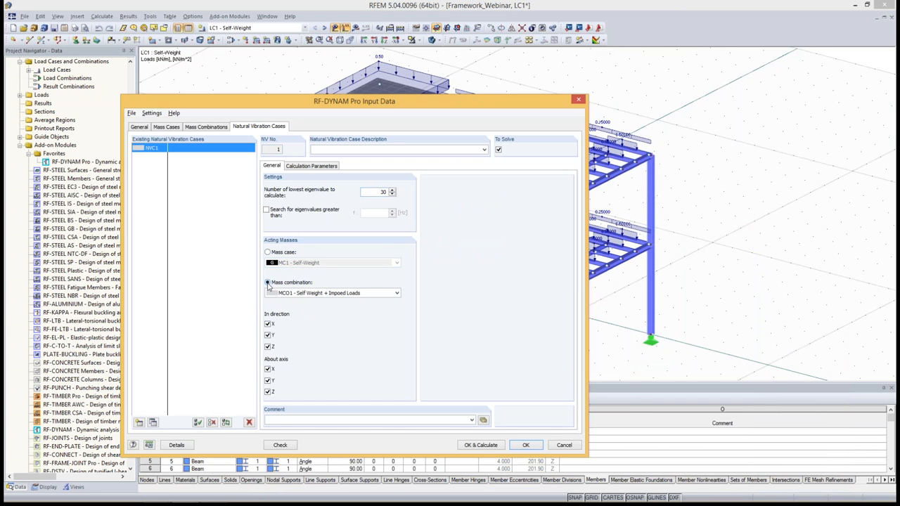
click(304, 293)
click(304, 293)
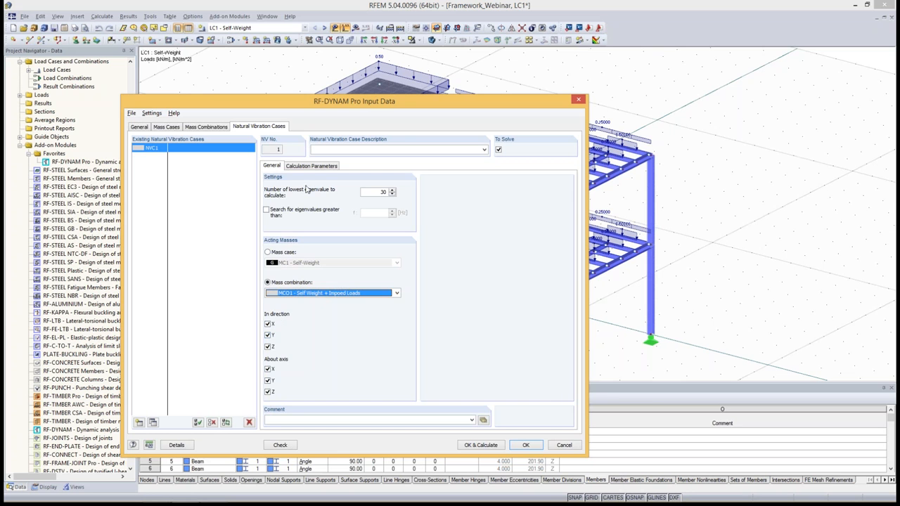
Examine the mass matrix types of NVC1 together with its acting mass directions and axes.
click(310, 167)
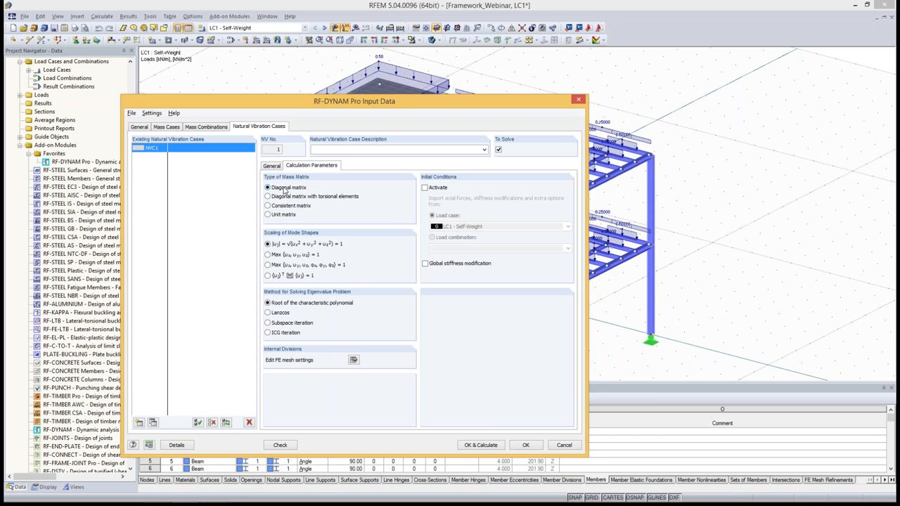
click(276, 166)
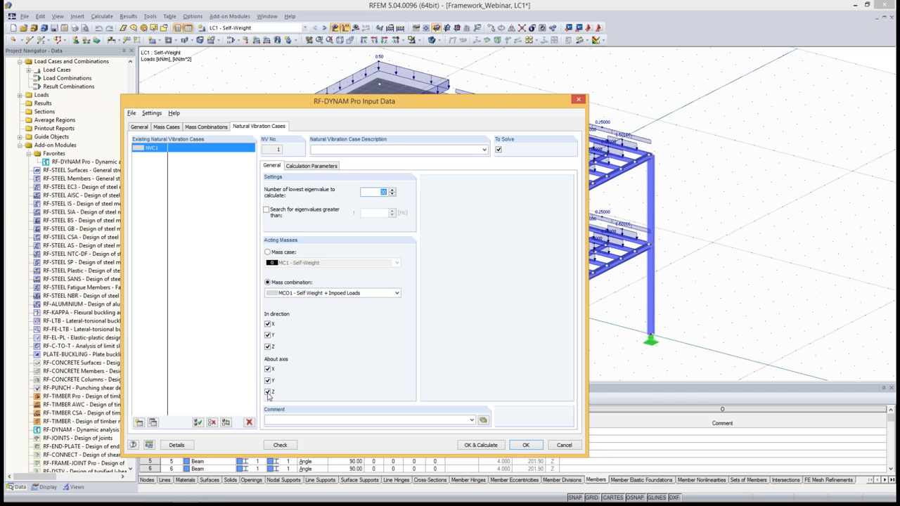
click(312, 167)
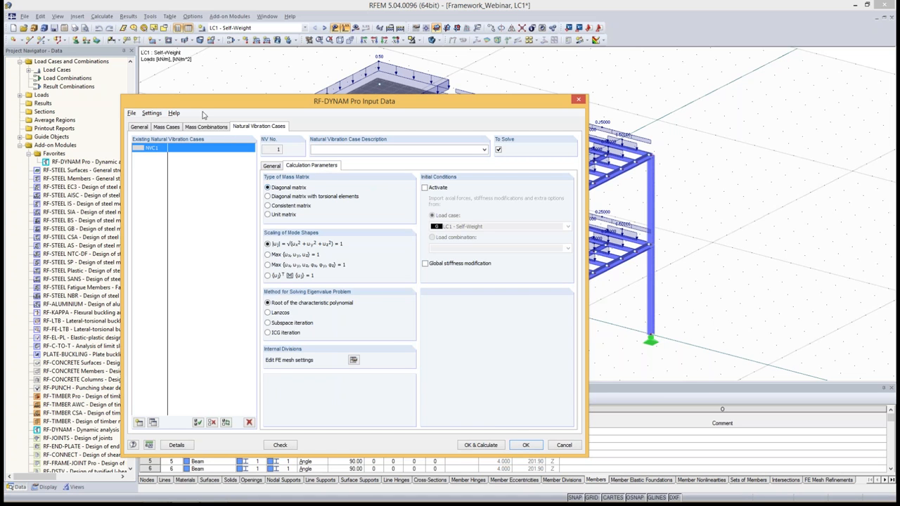
Enable additional nodal masses for the Self-Weight mass case, examine their table, and disable them again.
click(169, 127)
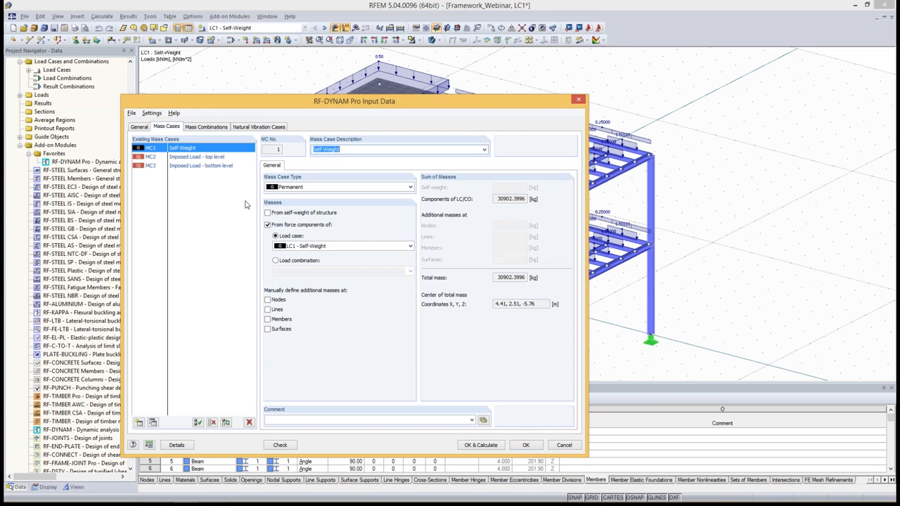
click(267, 300)
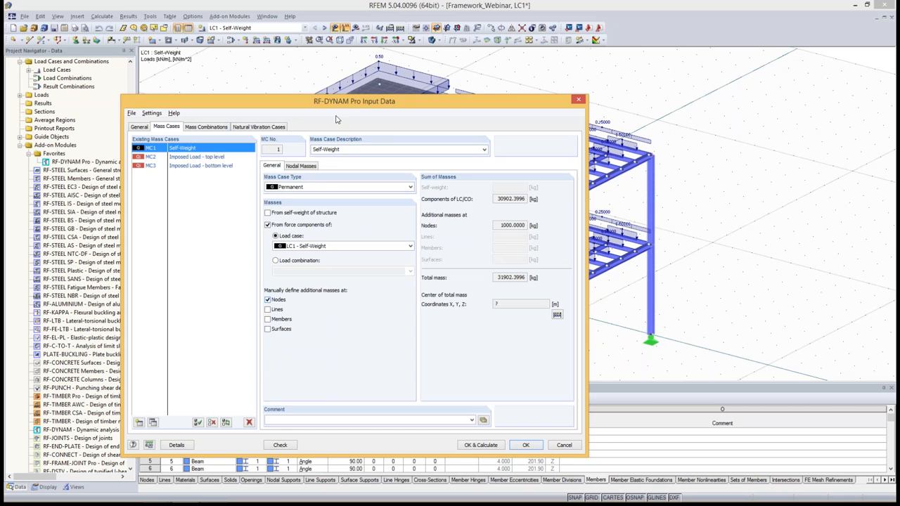
click(301, 166)
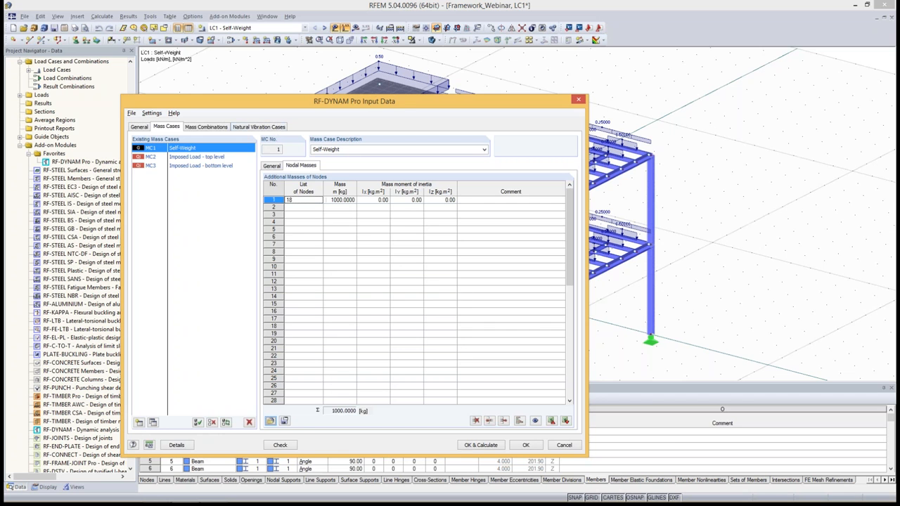
click(271, 165)
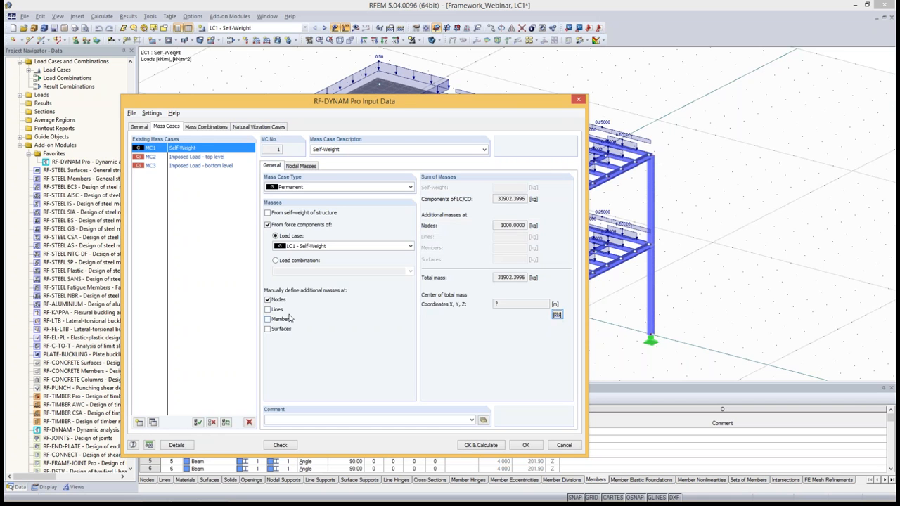
click(280, 302)
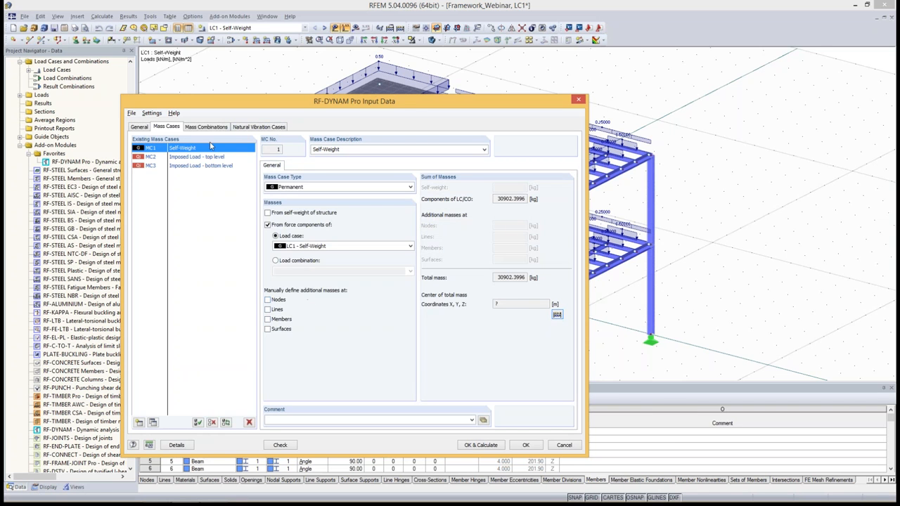
Try the diagonal matrix with torsional elements and the consistent matrix for NVC1, ending on the diagonal matrix.
click(273, 126)
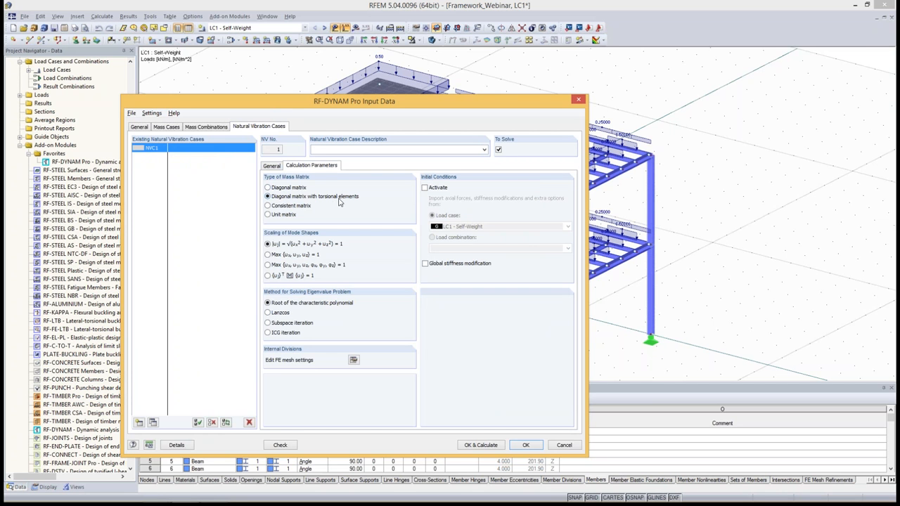
drag(334, 103, 222, 26)
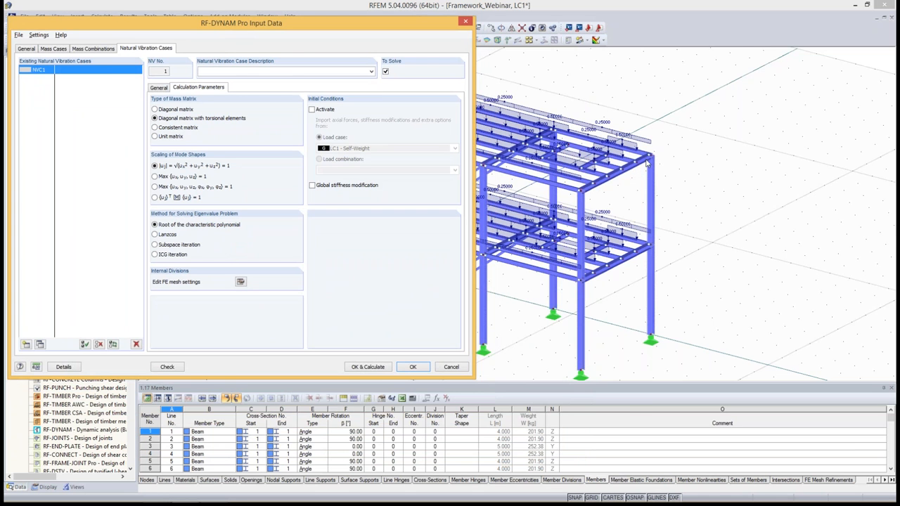
drag(420, 28, 437, 418)
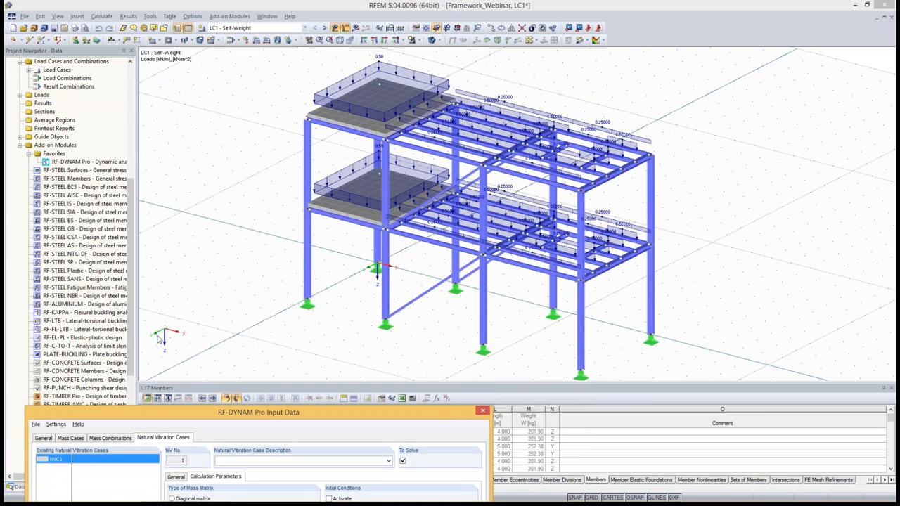
drag(199, 416, 194, 41)
click(176, 103)
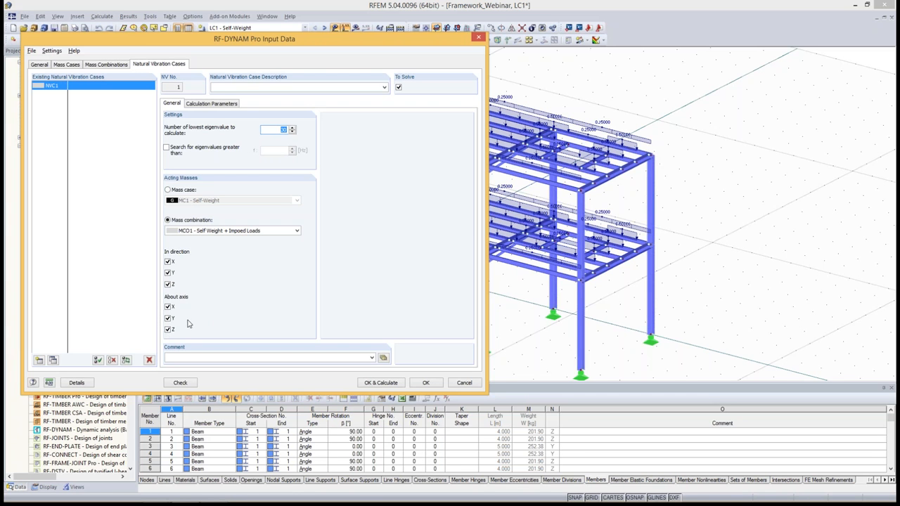
click(211, 104)
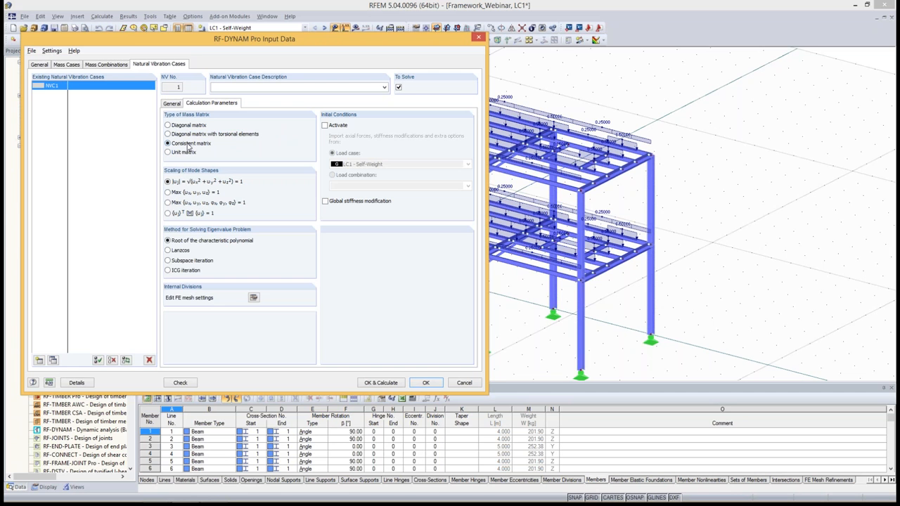
drag(205, 42, 191, 123)
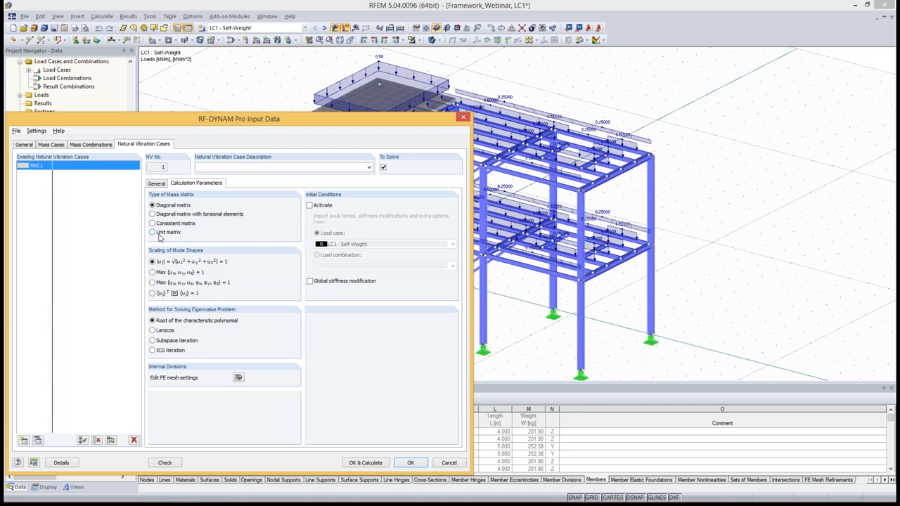
Deactivate the masses acting about the rotational axes in natural vibration case NVC1.
click(161, 184)
click(153, 387)
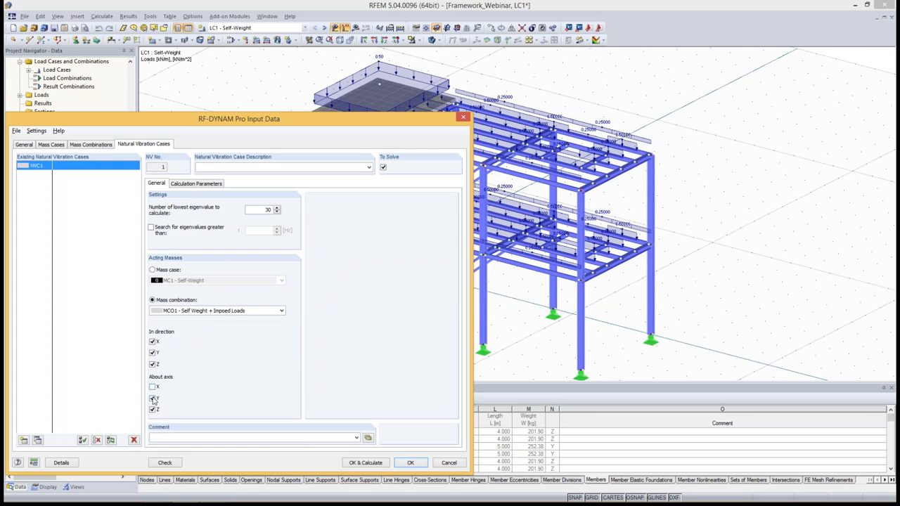
click(153, 411)
click(202, 185)
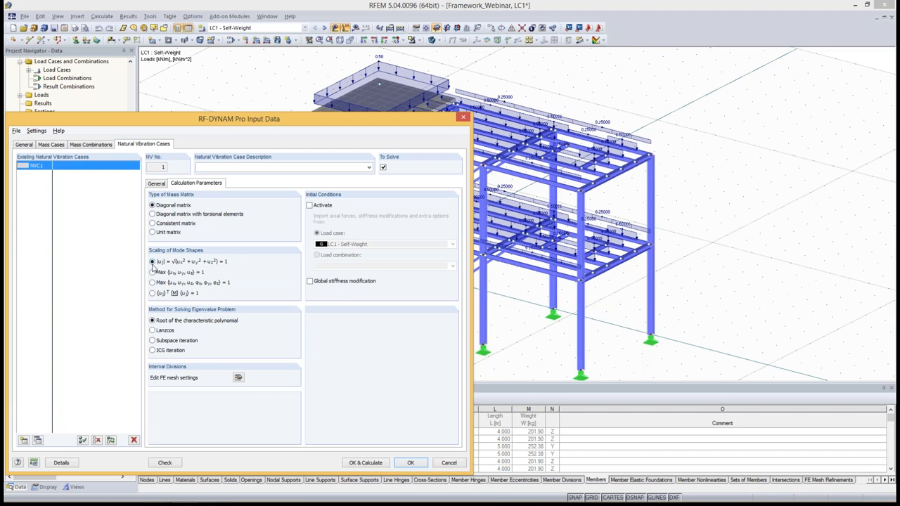
Try the different mode shape scaling options for NVC1 and return to the vector-length scaling |u| = 1.
click(164, 283)
click(165, 272)
click(152, 283)
click(157, 273)
click(153, 262)
click(154, 294)
click(154, 263)
Set the method for solving the eigenvalue problem to ICG iteration and review the FE mesh settings without changing them.
click(169, 334)
click(151, 340)
click(152, 341)
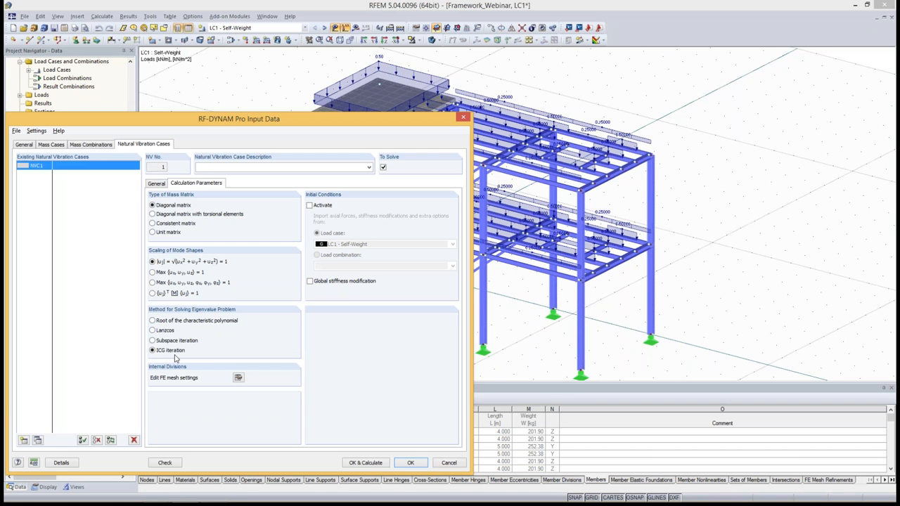
click(238, 378)
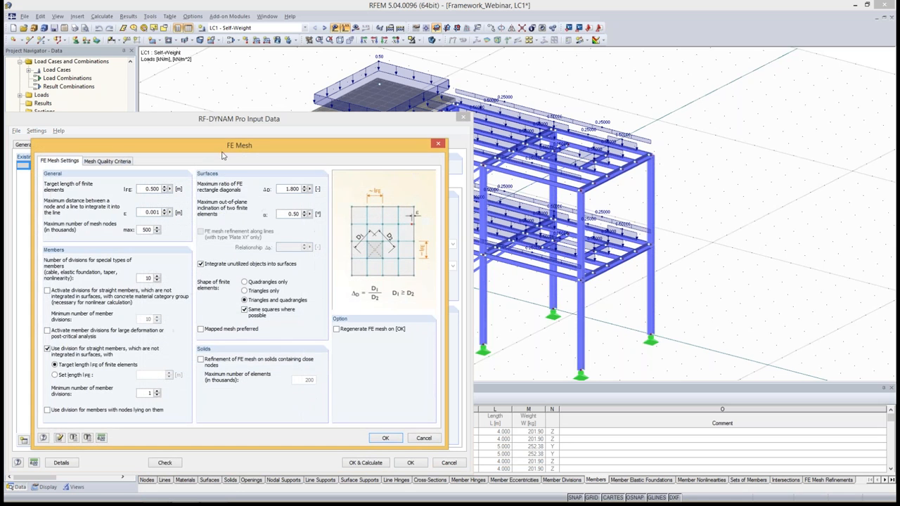
click(423, 439)
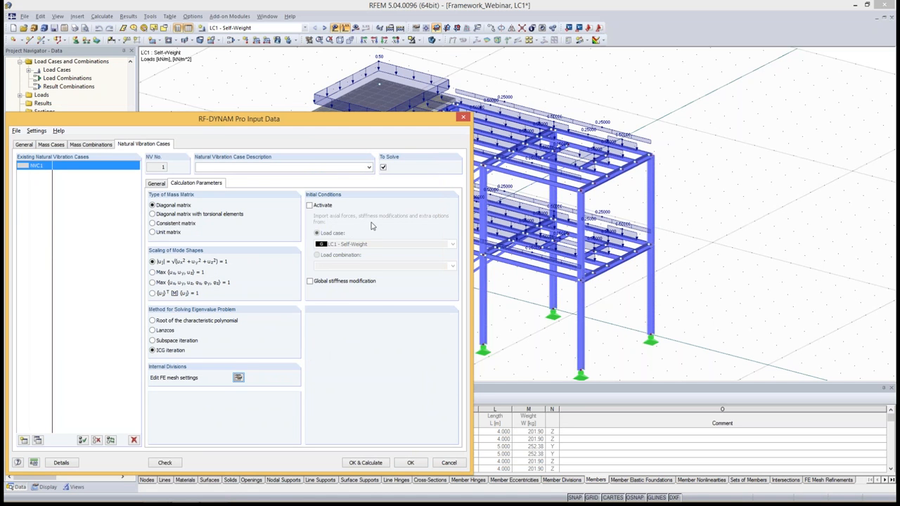
Activate the initial conditions of NVC1, look through the load case and load combination options, and deactivate them again.
click(316, 205)
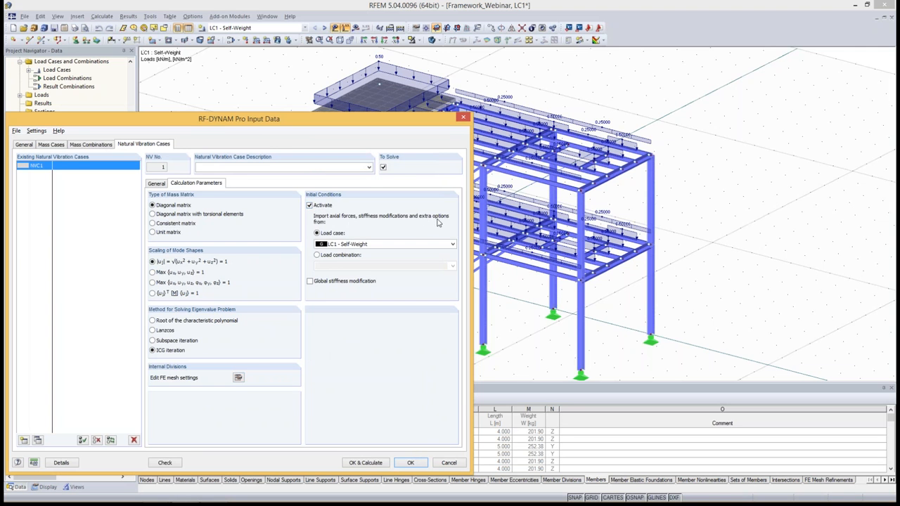
click(336, 245)
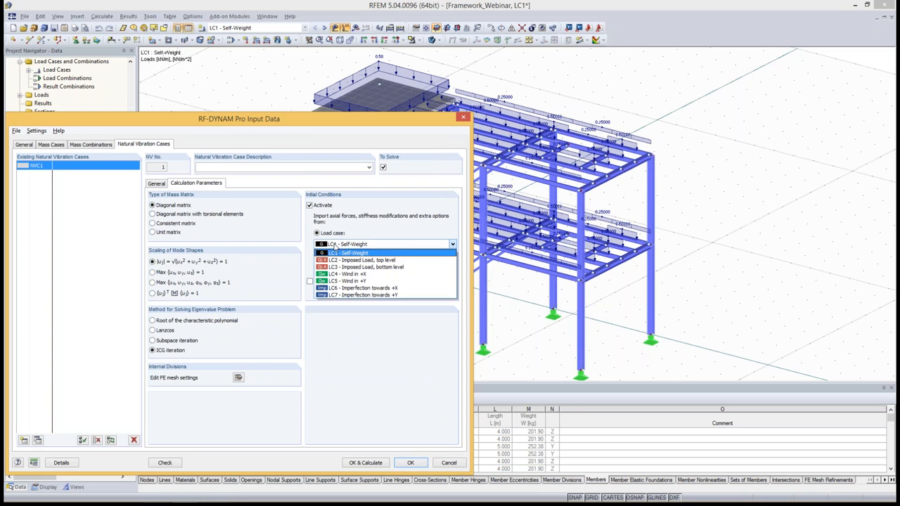
click(336, 252)
click(329, 256)
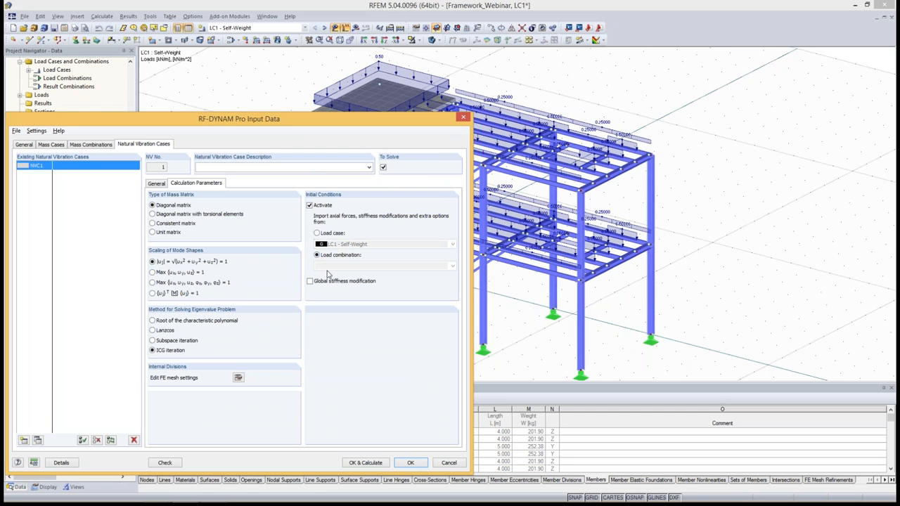
click(325, 234)
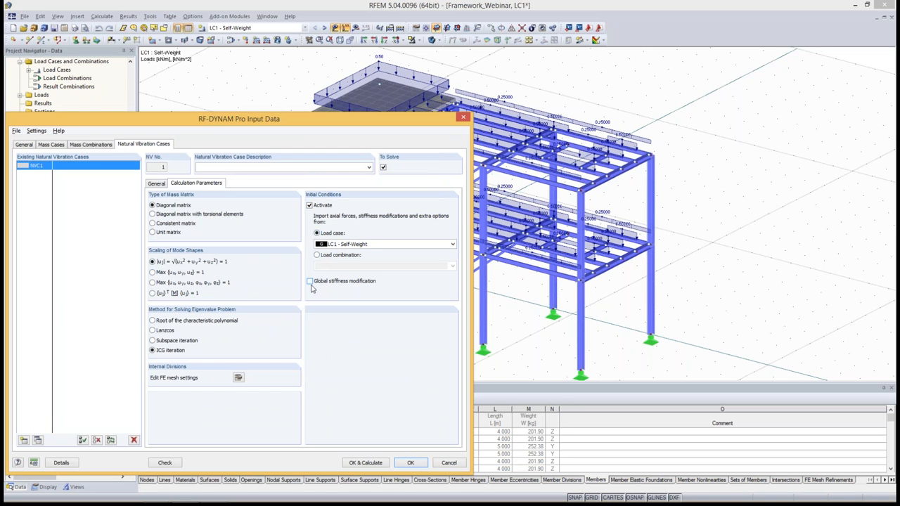
click(313, 206)
Accept the dynamic input data and open the calculation parameters of load case LC1 Self-Weight for review.
click(411, 463)
click(233, 41)
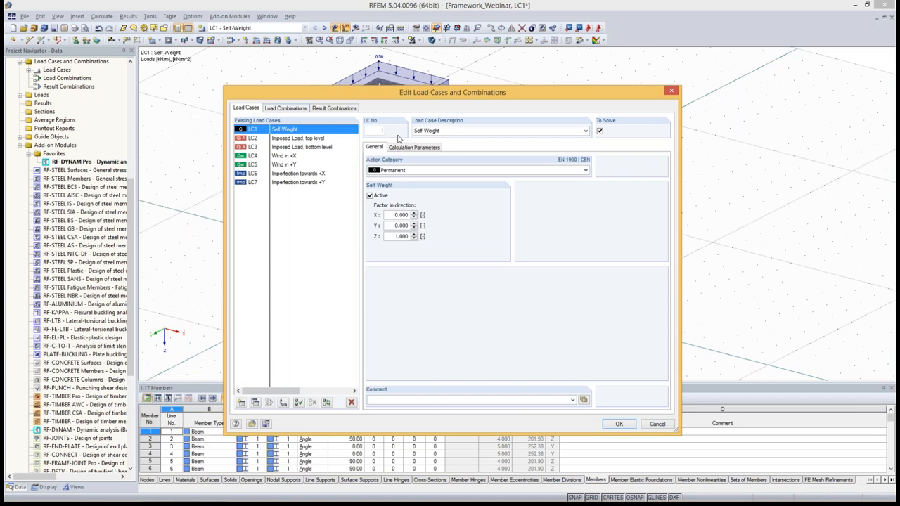
click(438, 147)
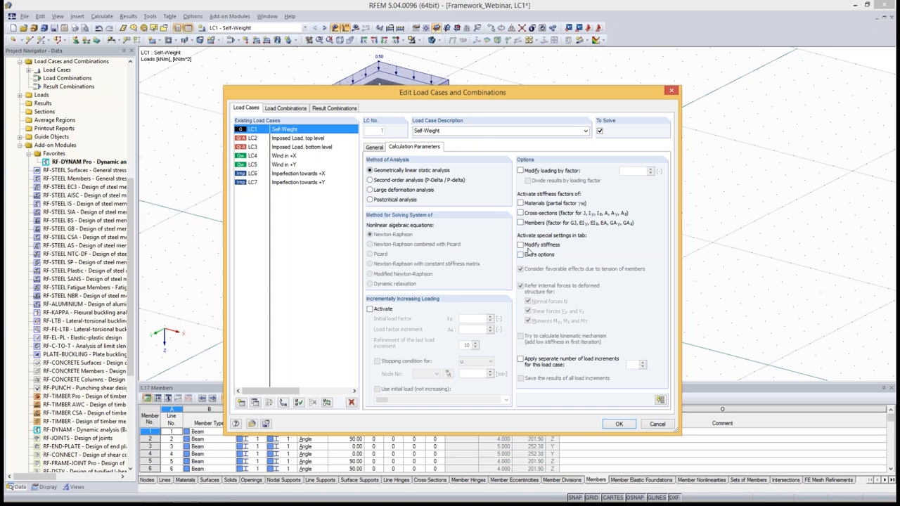
Activate Modify stiffness and Extra options for load case LC1 and look through the settings each one offers.
click(520, 245)
click(520, 255)
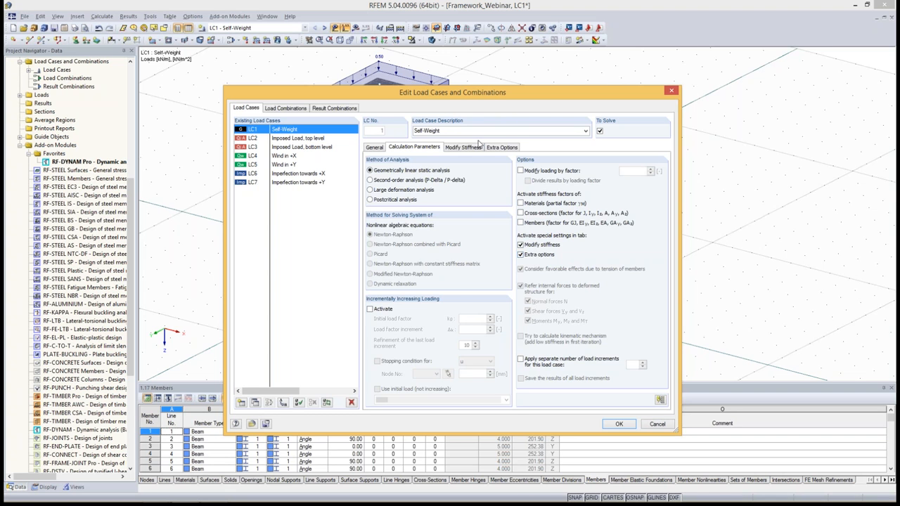
click(473, 149)
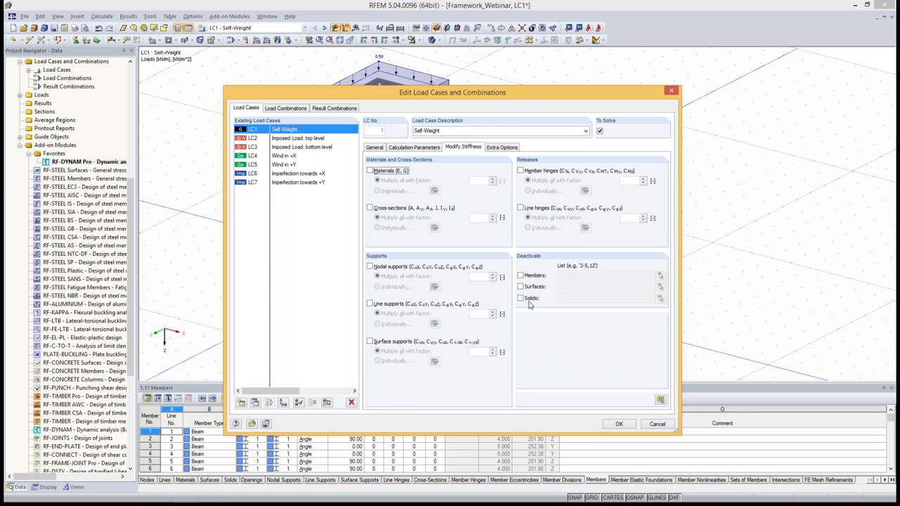
click(513, 147)
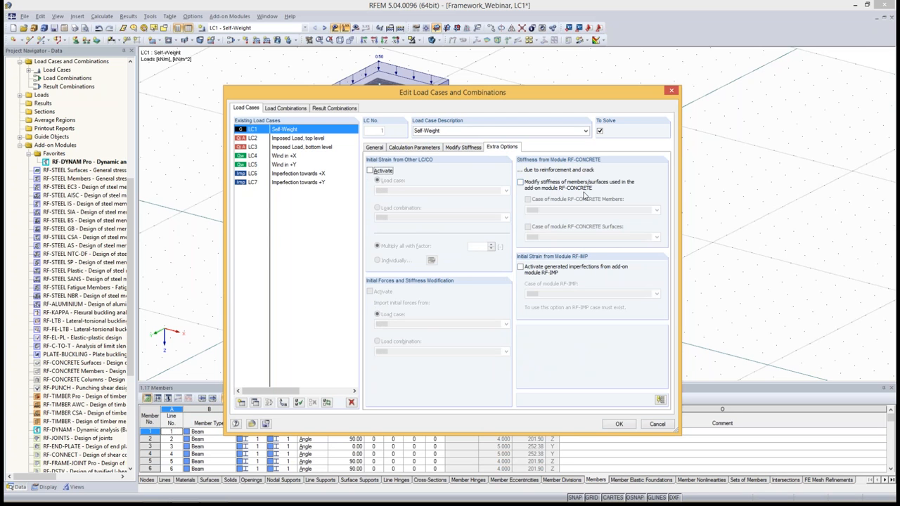
Deactivate Modify stiffness and Extra options for LC1 again and accept the load case settings.
click(429, 148)
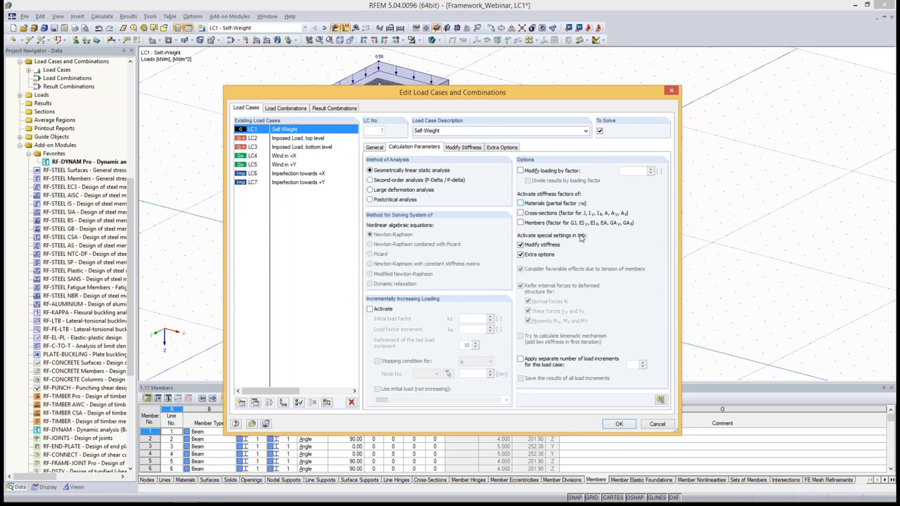
click(520, 245)
click(520, 255)
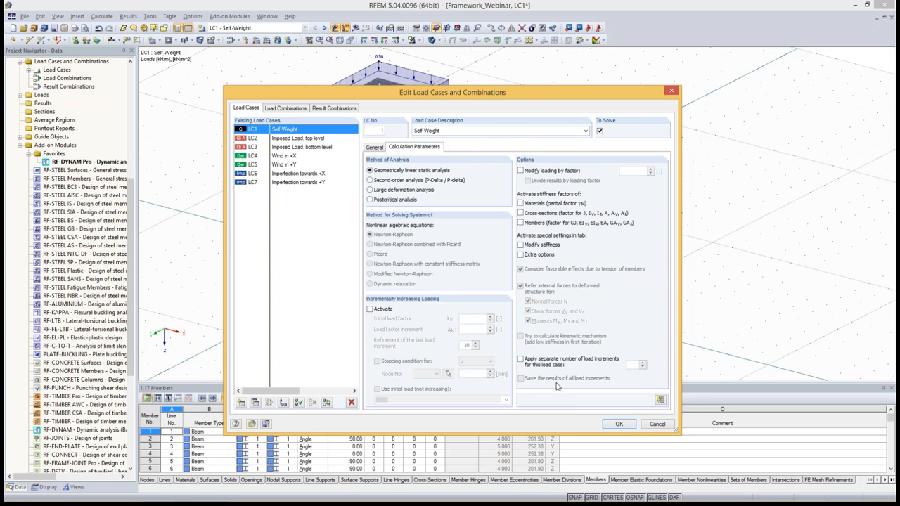
click(618, 425)
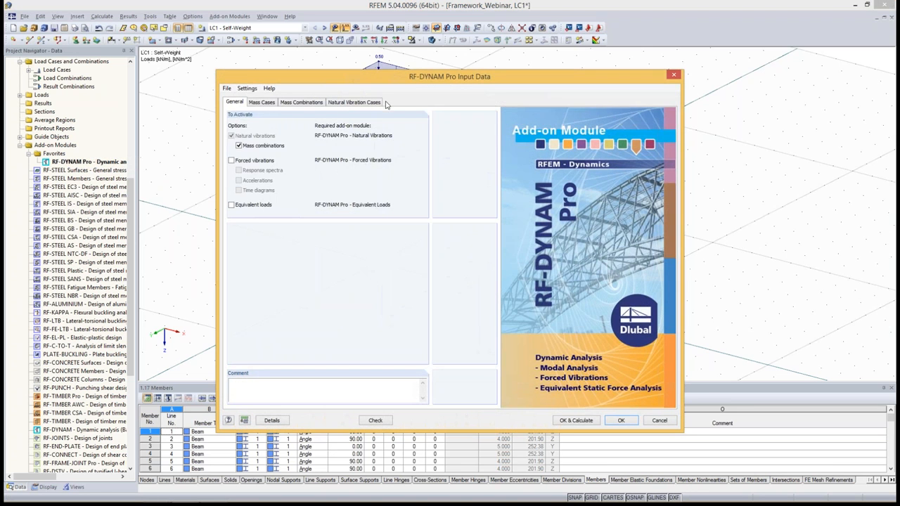
Review the general settings and calculation parameters of natural vibration case NVC1 and run the calculation.
click(355, 102)
click(414, 141)
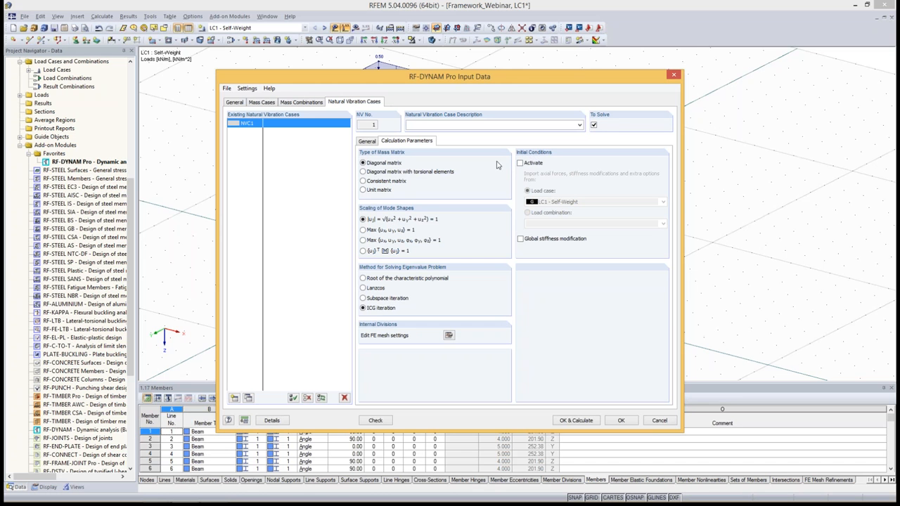
drag(439, 79, 261, 94)
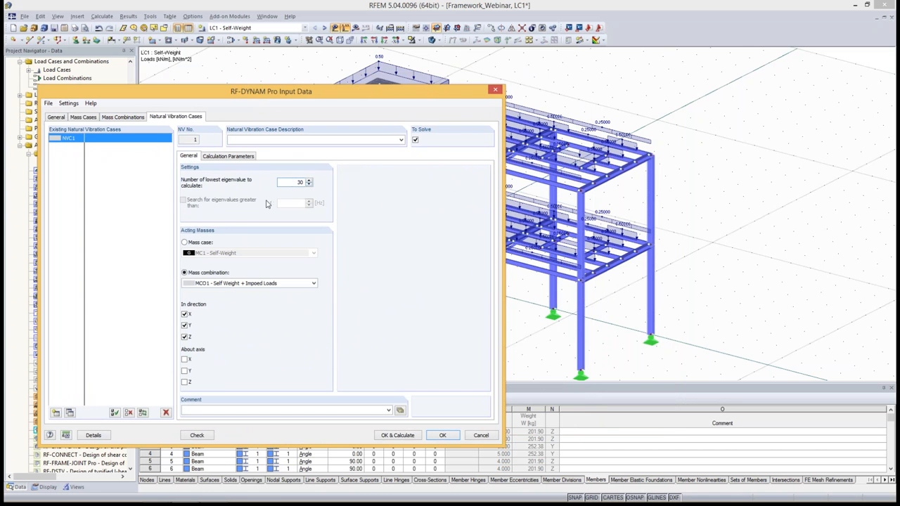
click(395, 435)
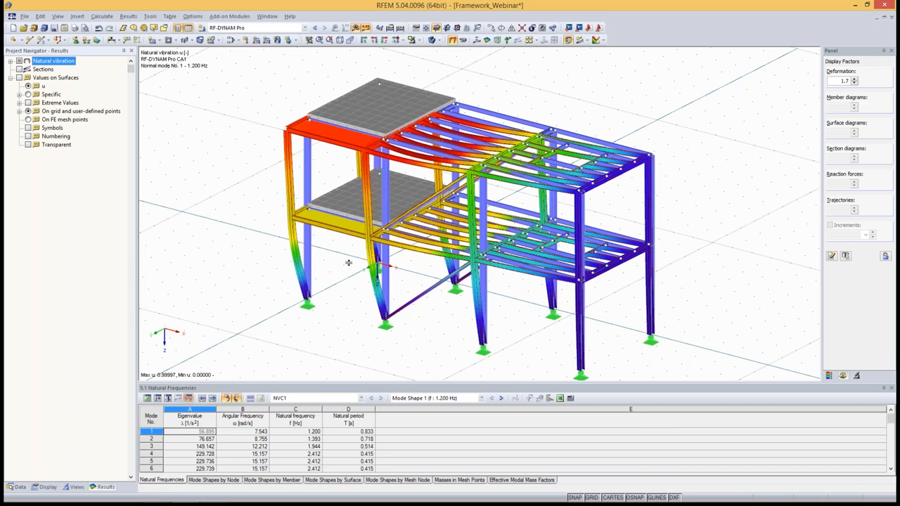
Enlarge the natural frequencies results table and fit the whole deformed framework into the remaining model view.
drag(348, 263, 348, 264)
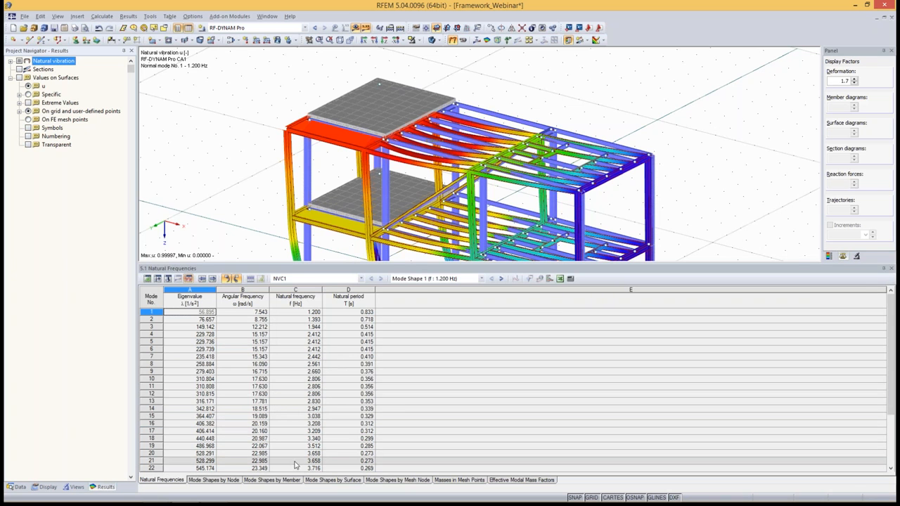
scroll(774, 194, down, 3)
middle_drag(745, 190, 516, 144)
scroll(461, 155, up, 1)
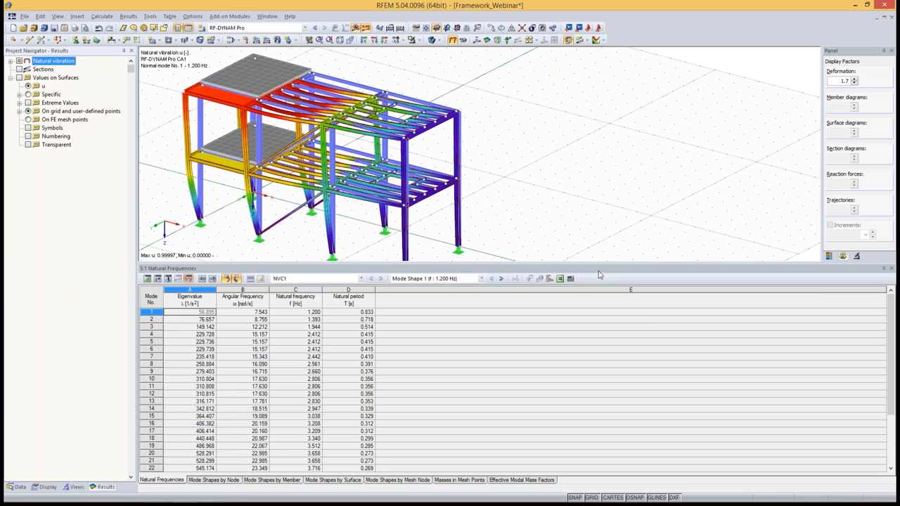
drag(600, 274, 582, 285)
double_click(581, 284)
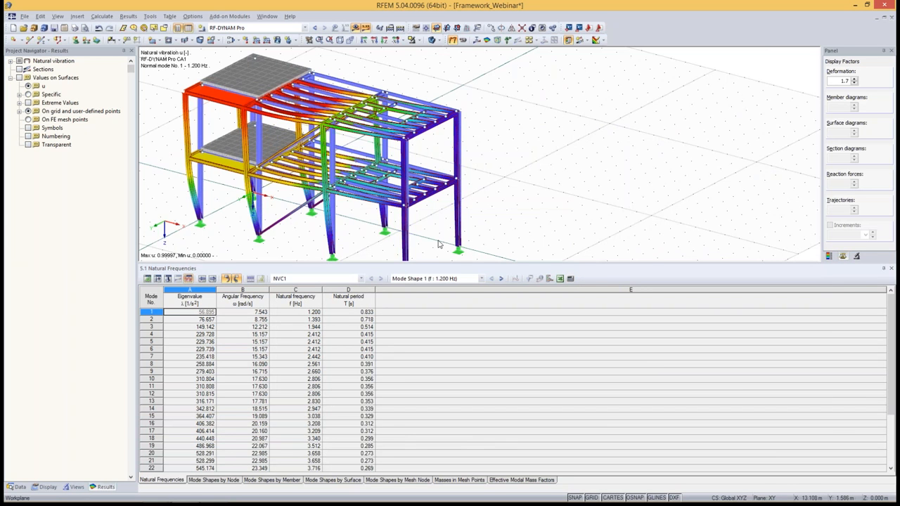
ctrl+middle_drag(442, 239, 420, 218)
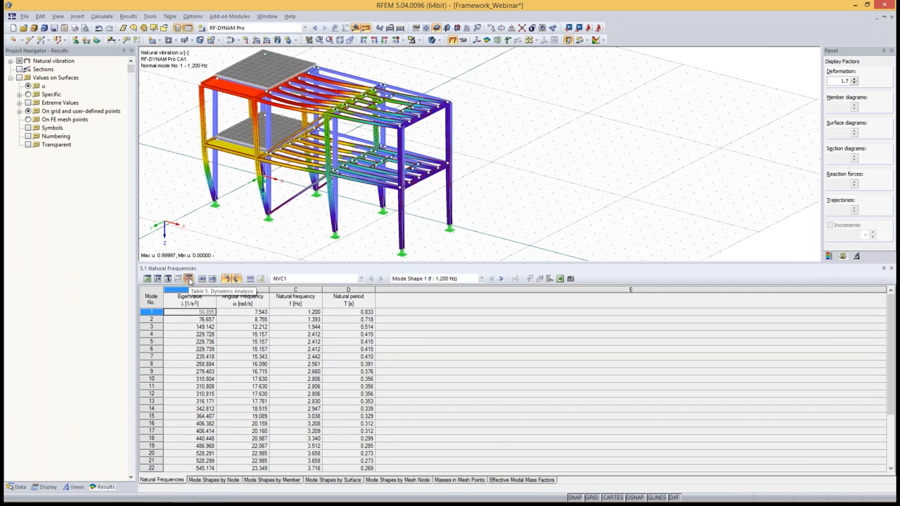
Look through the natural vibration cases and mode shapes available for the results, keeping NVC1 and Mode Shape 1.
click(341, 279)
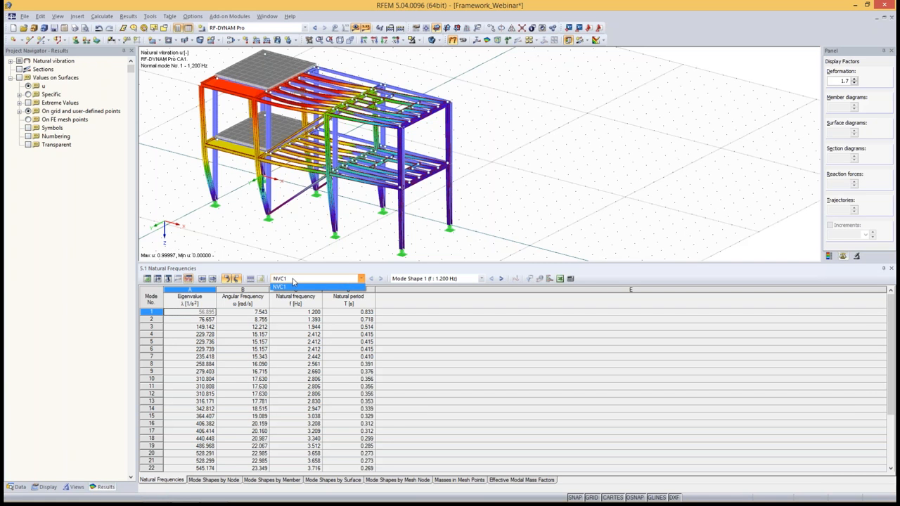
click(293, 281)
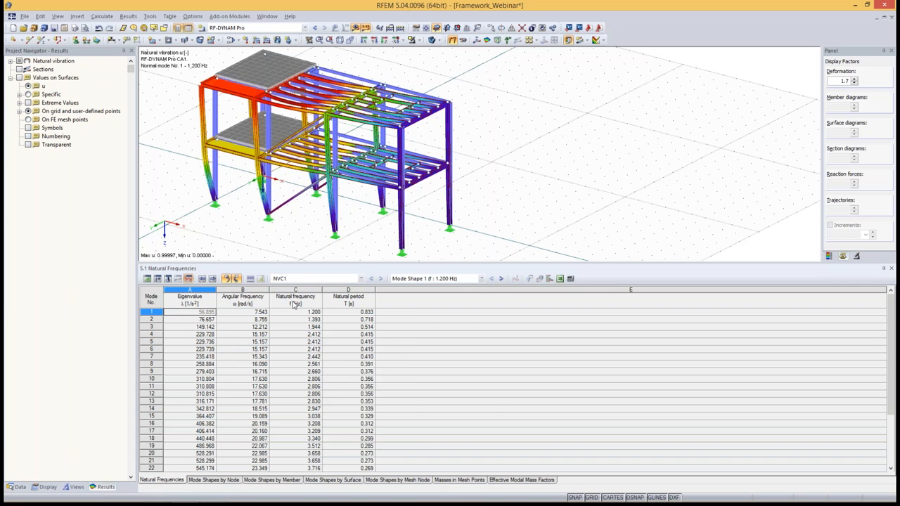
click(295, 281)
click(295, 285)
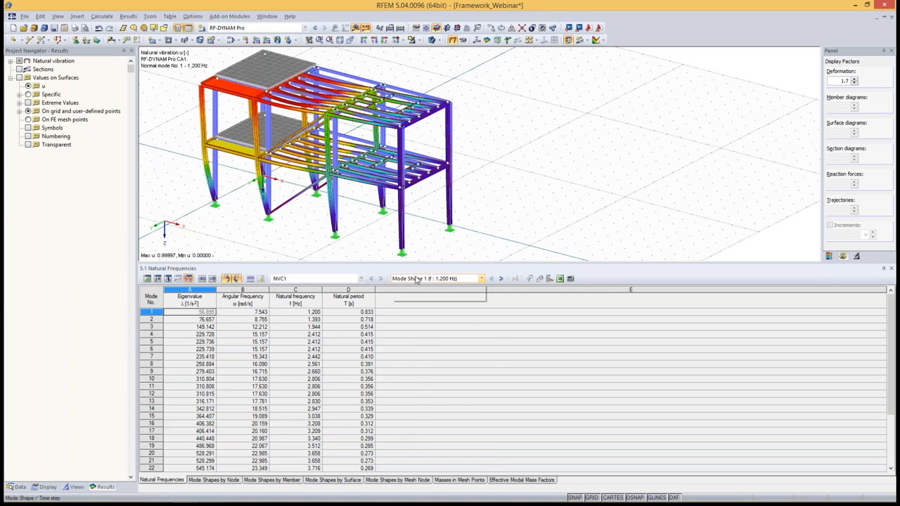
click(416, 279)
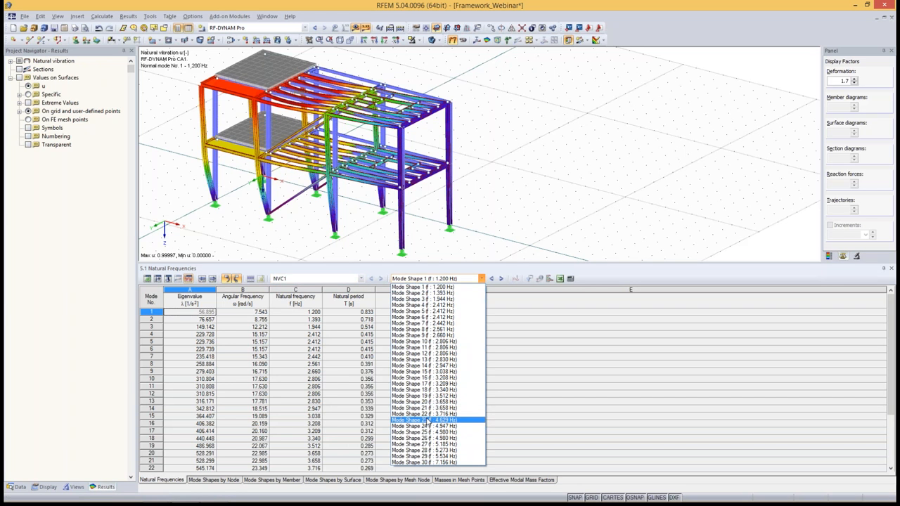
click(426, 289)
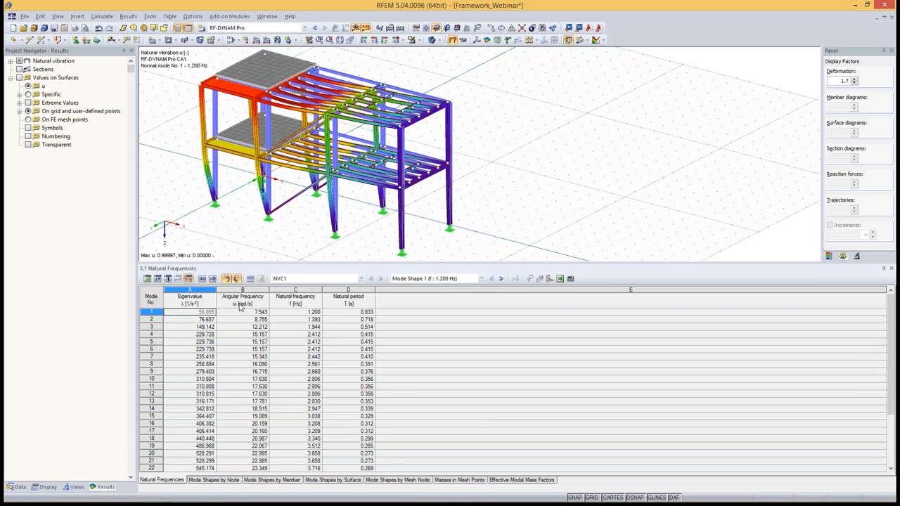
Step through modes 1 to 4 in the natural frequencies table to view their mode shapes on the model.
click(342, 312)
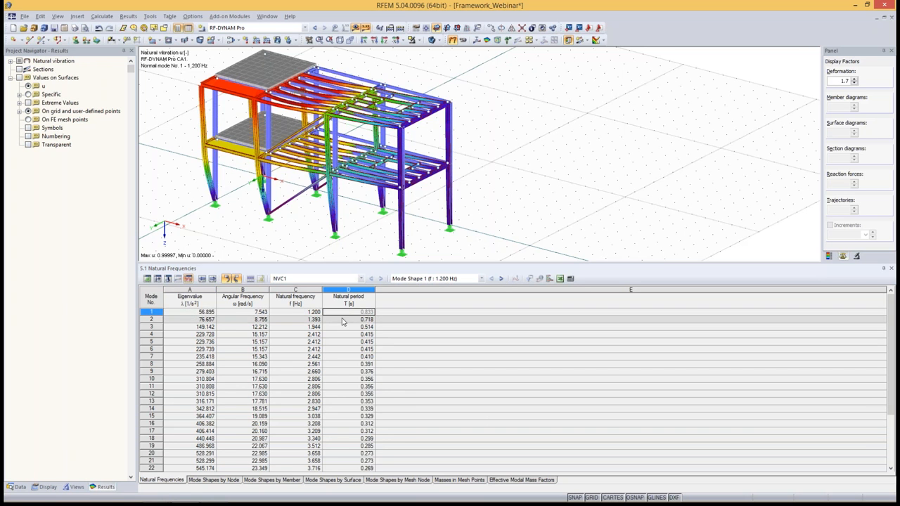
click(343, 320)
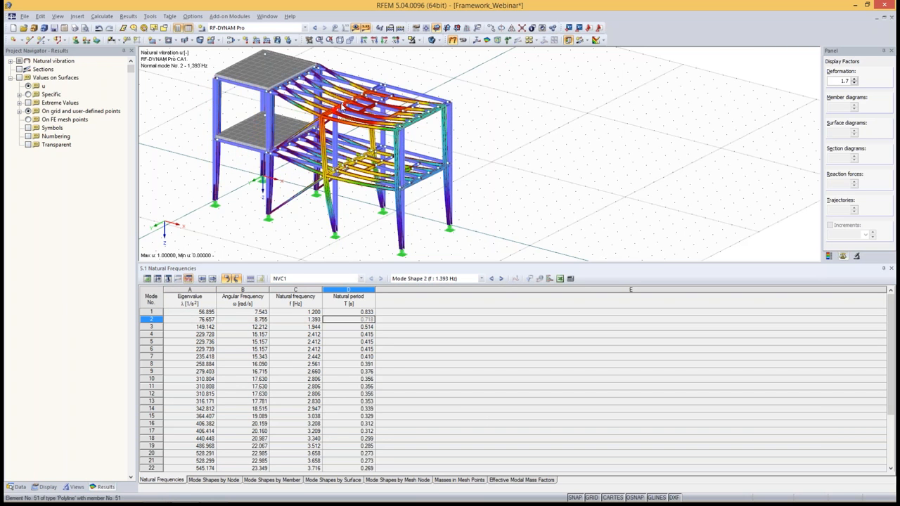
click(354, 328)
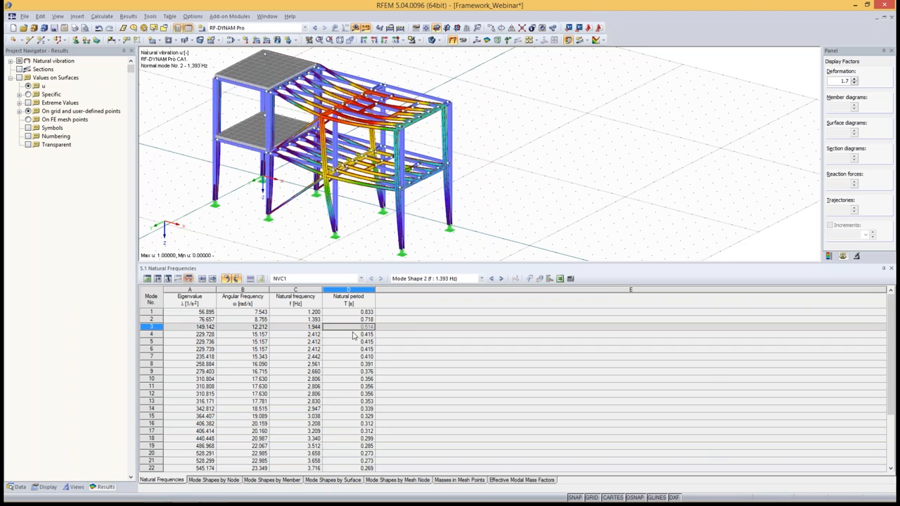
click(351, 334)
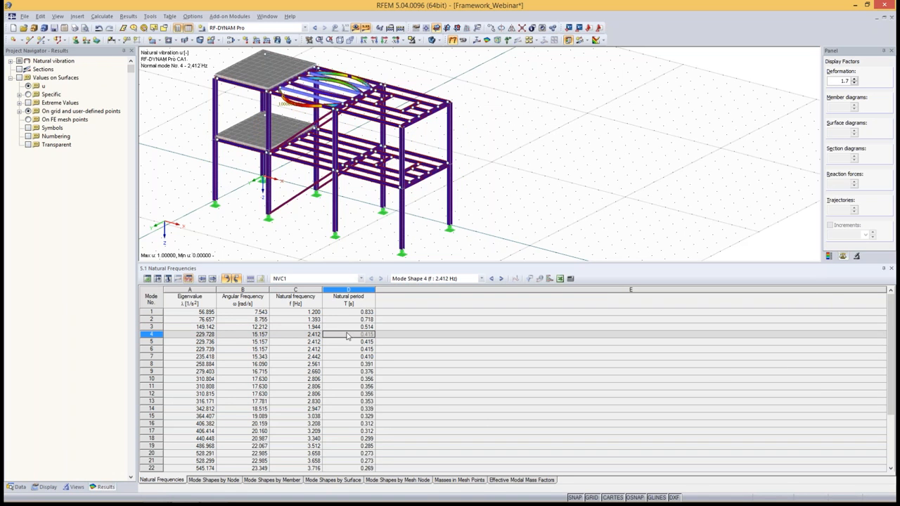
Examine the mode shapes by node, member, surface and mesh node, looking up the lower corner column in the member results.
click(217, 481)
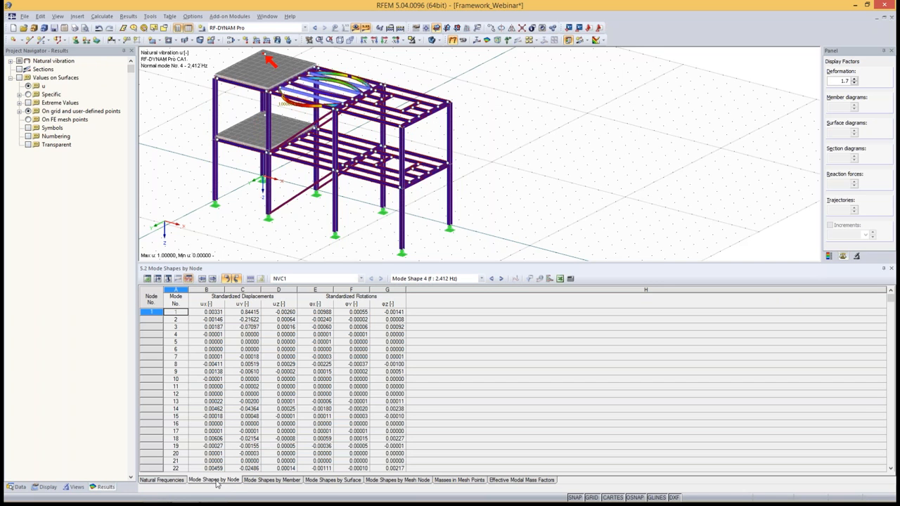
click(276, 481)
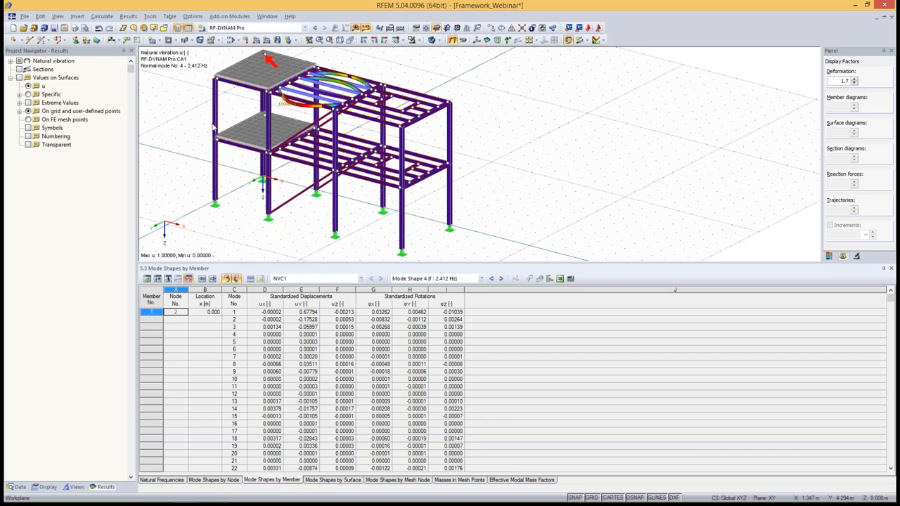
click(216, 177)
click(170, 314)
scroll(171, 323, up, 3)
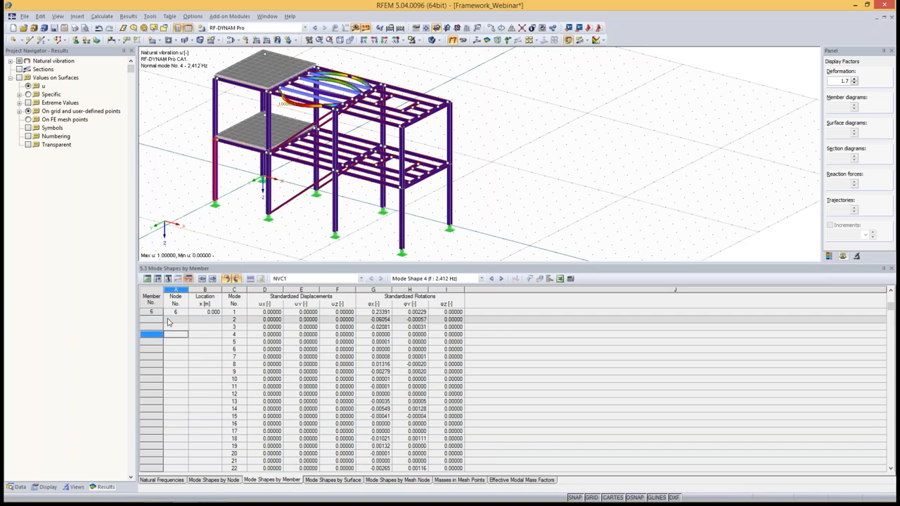
click(172, 334)
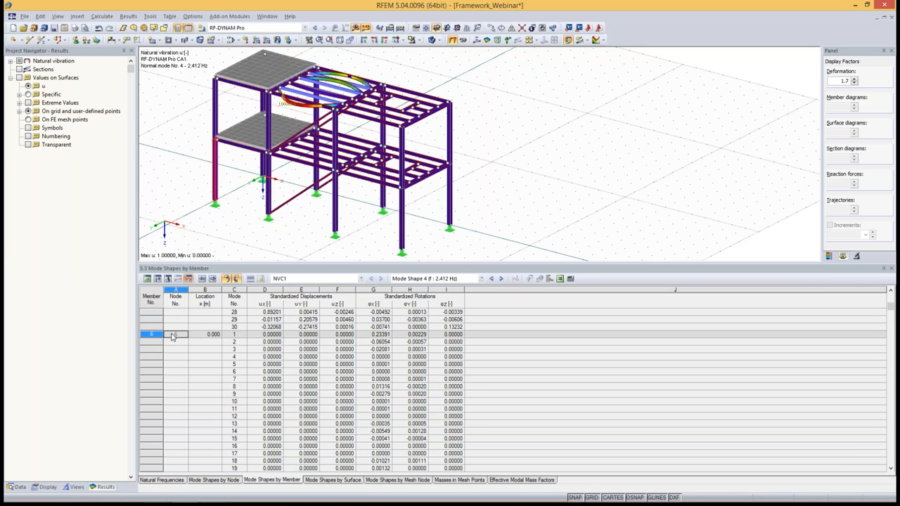
click(332, 479)
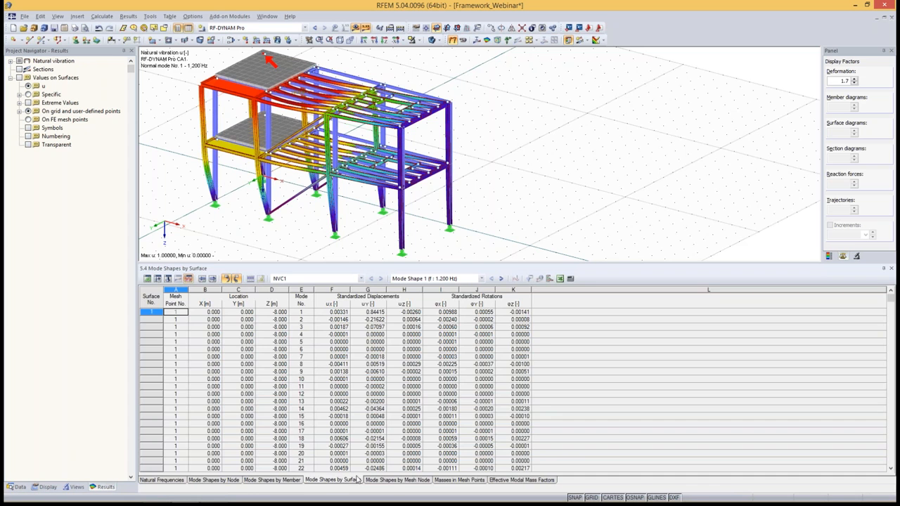
click(397, 479)
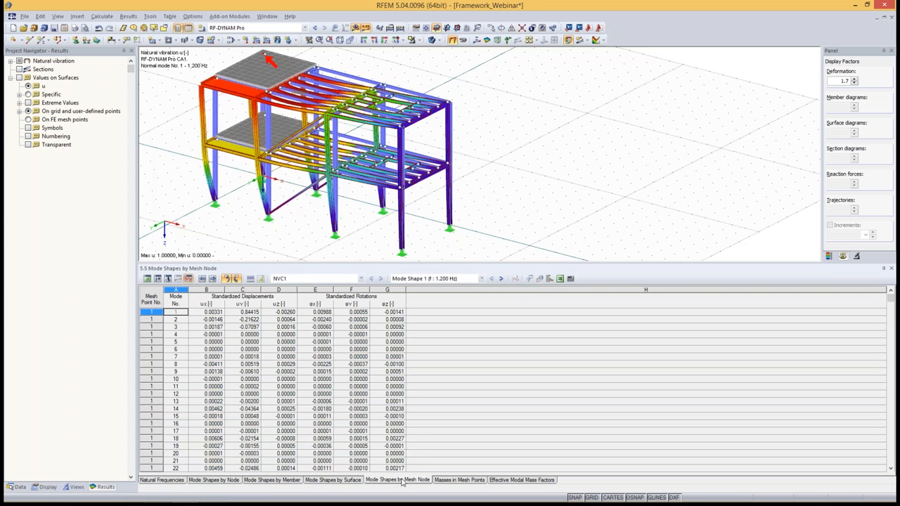
Examine the X, Y and Z masses of the first mesh points in the Masses in Mesh Points results.
click(453, 480)
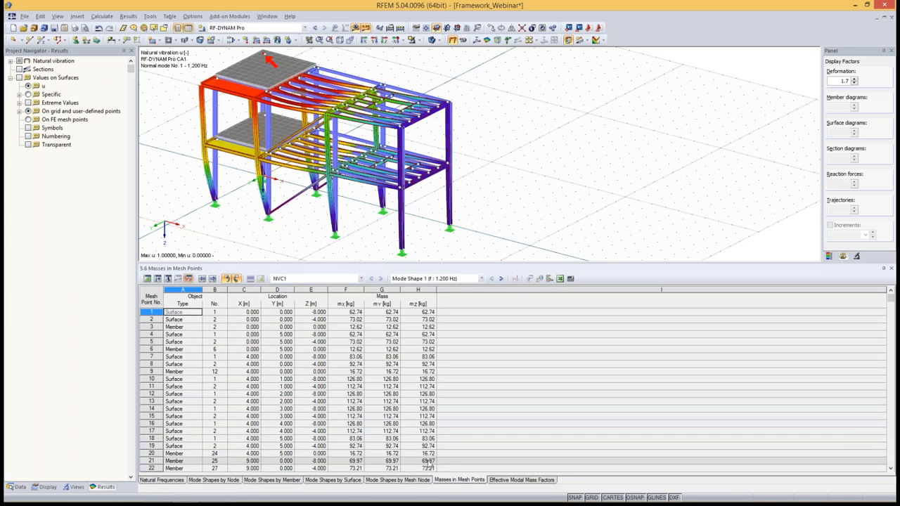
click(344, 314)
click(371, 313)
click(425, 313)
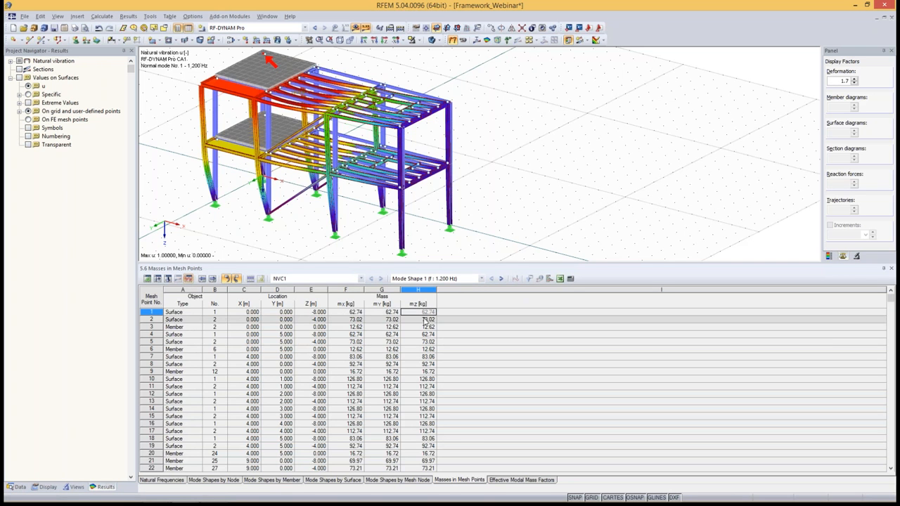
click(425, 320)
Check the summed masses in the X, Y and Z directions at the end of the mesh point masses table.
drag(890, 299, 890, 460)
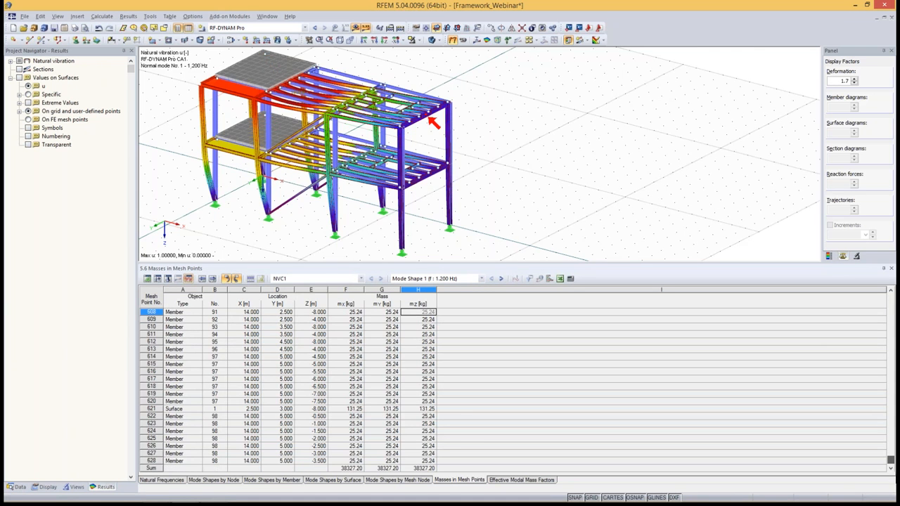
click(344, 468)
click(382, 468)
click(417, 468)
click(391, 468)
click(351, 469)
click(365, 468)
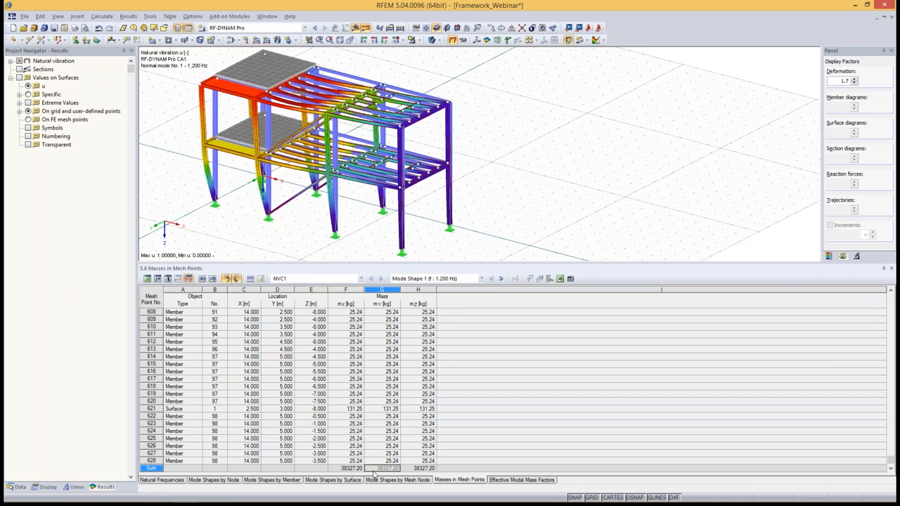
click(413, 468)
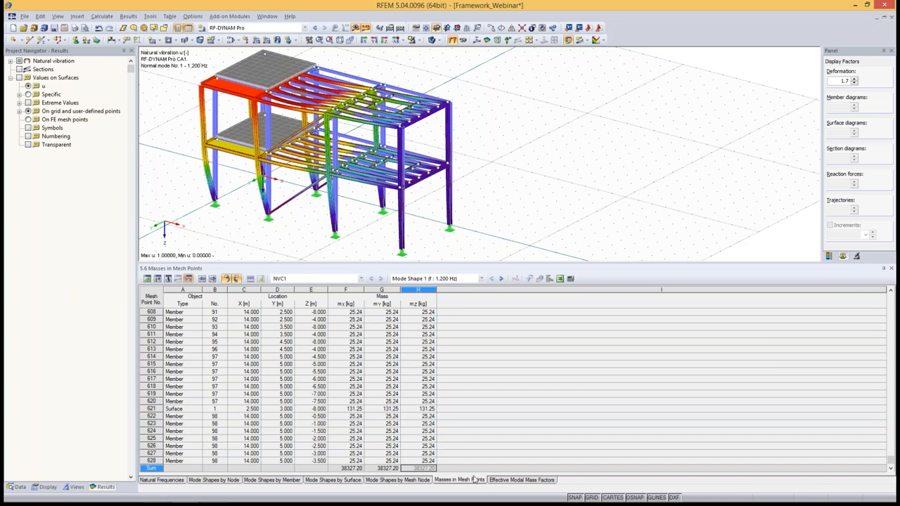
Examine the effective modal masses and factors for all modes, including the sums, in the Effective Modal Mass Factors results.
click(511, 480)
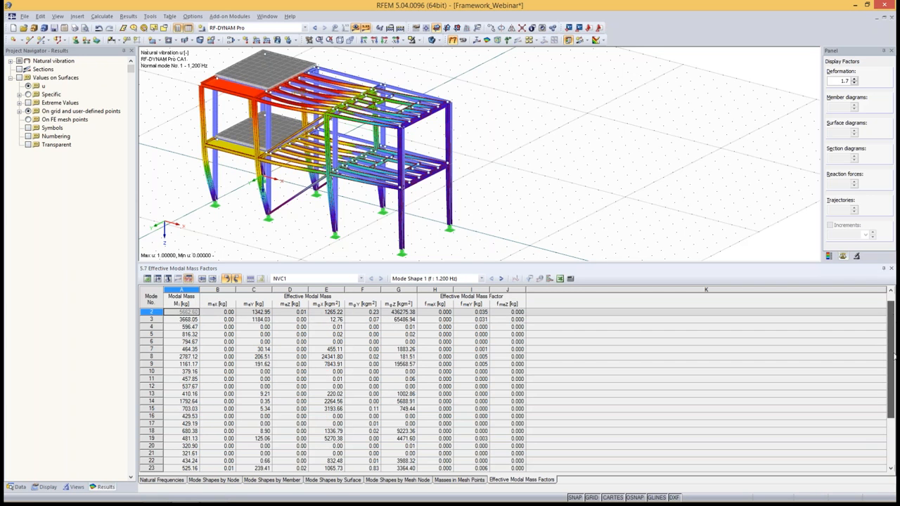
drag(893, 318, 889, 422)
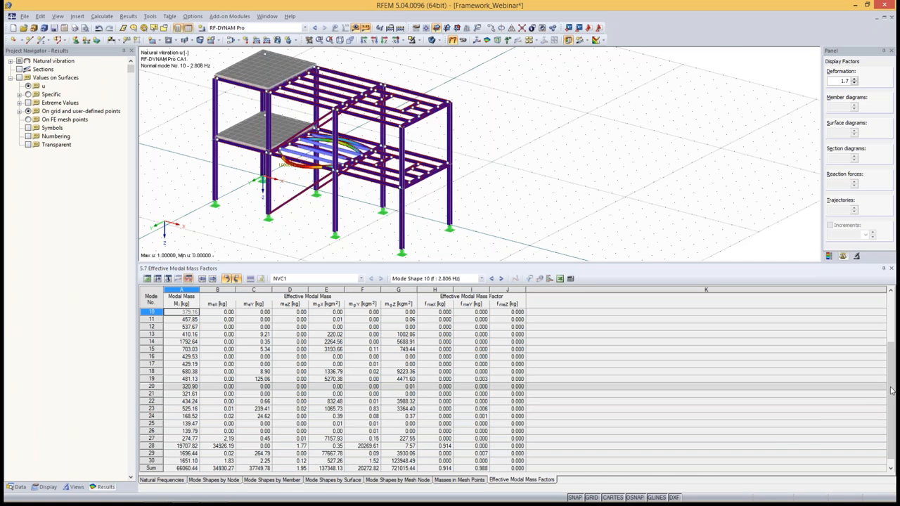
scroll(891, 389, up, 3)
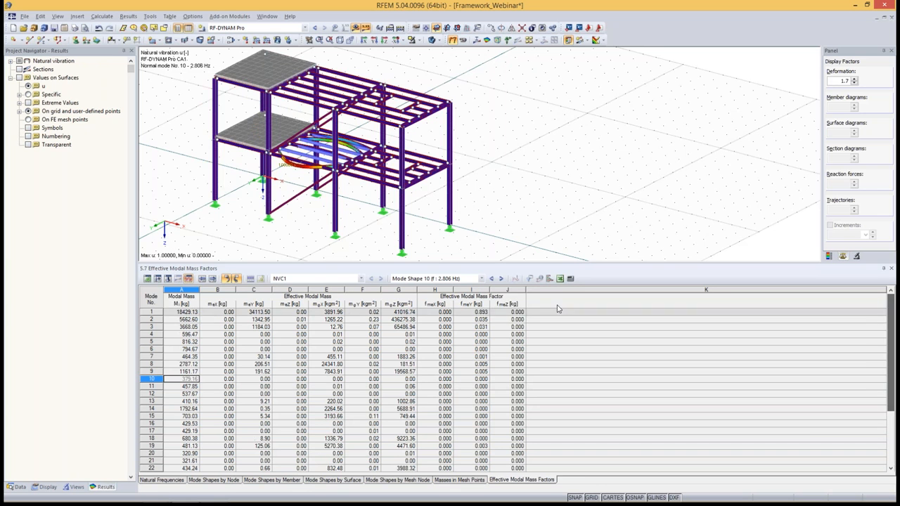
Inspect the Y-direction effective modal mass factors of the first modes and the X-direction factor of mode 28 with their mode shapes.
click(474, 312)
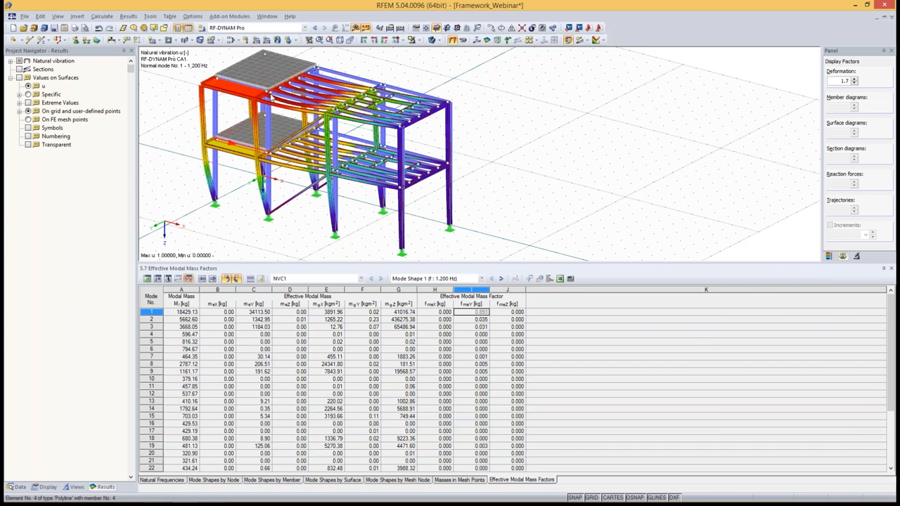
click(464, 319)
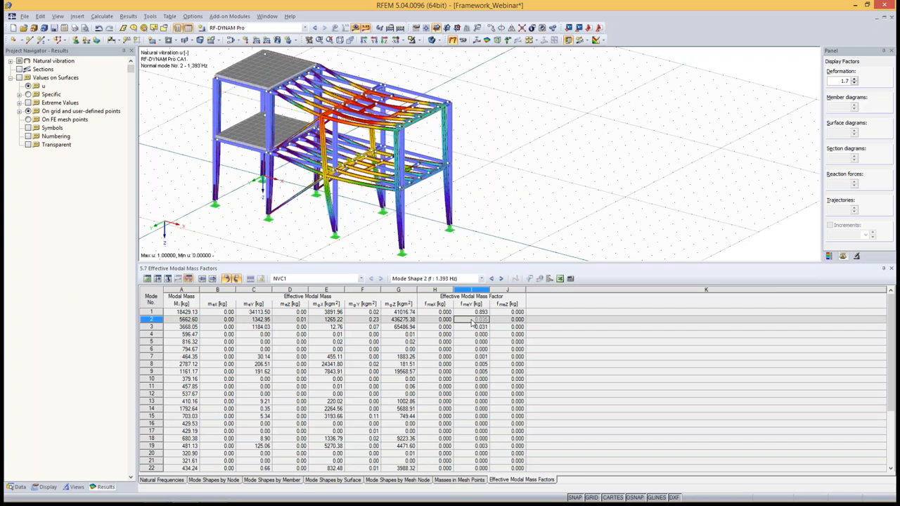
click(473, 326)
click(464, 335)
scroll(435, 322, down, 1)
scroll(435, 322, down, 2)
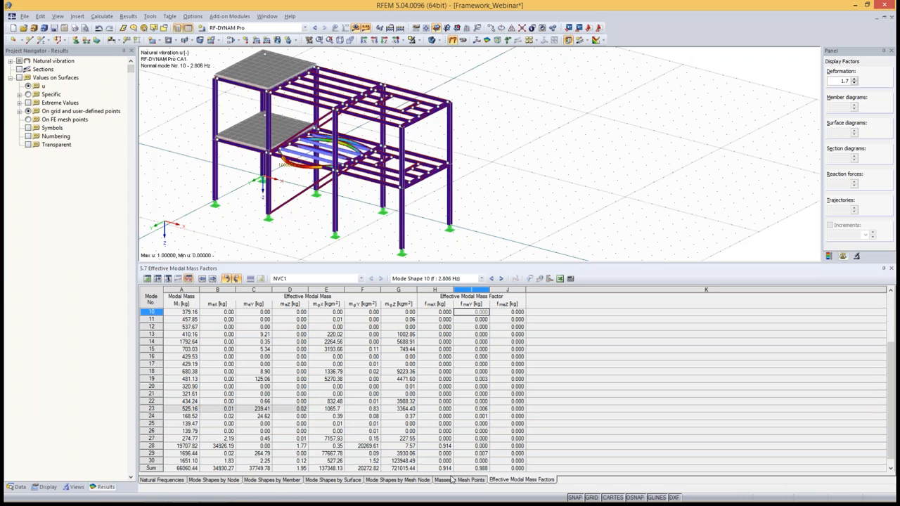
click(445, 447)
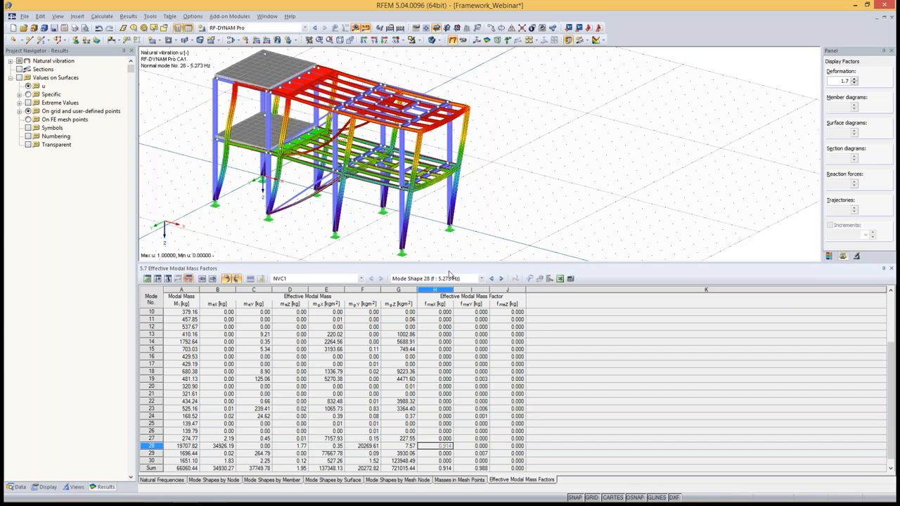
Activate equivalent loads in the RF-DYNAM Pro input data and open the response spectra definition for RS1.
click(21, 488)
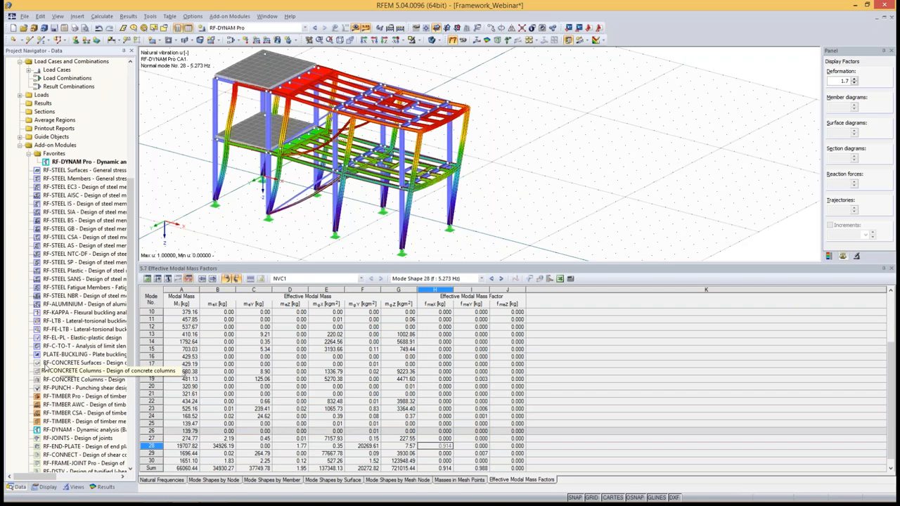
double_click(70, 161)
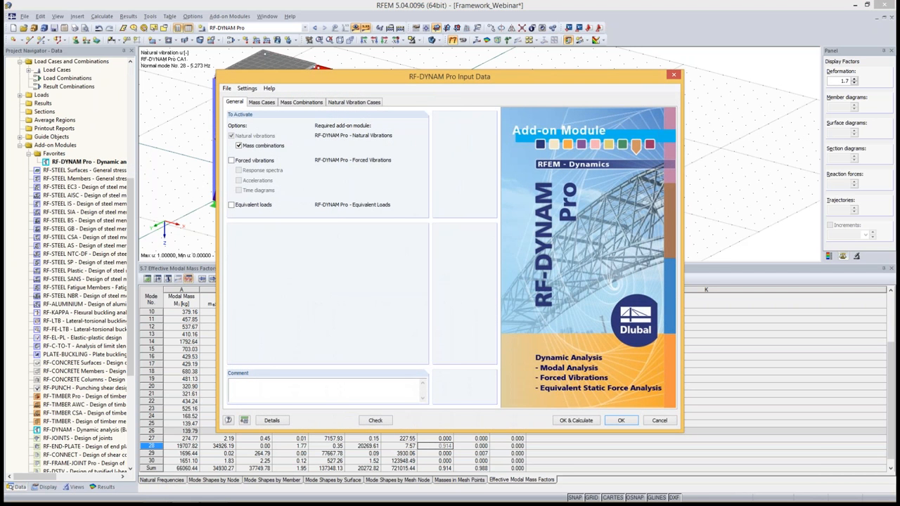
click(231, 205)
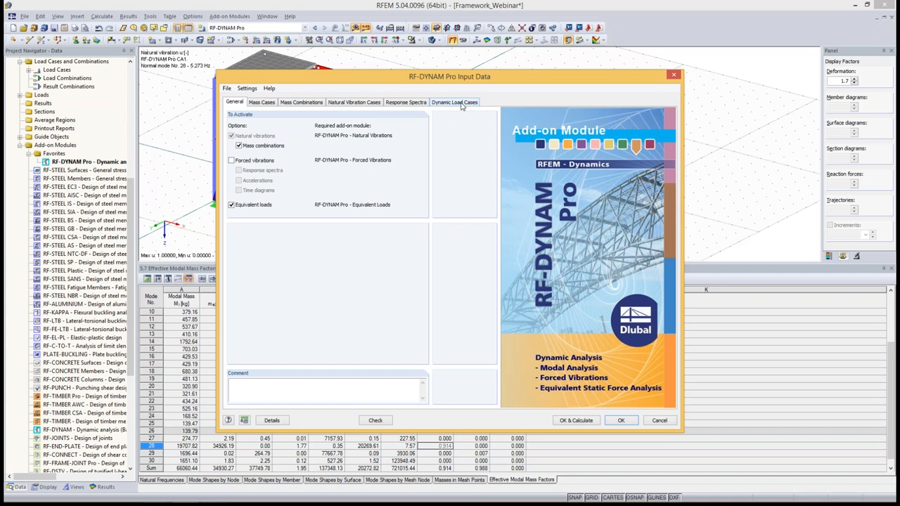
click(419, 103)
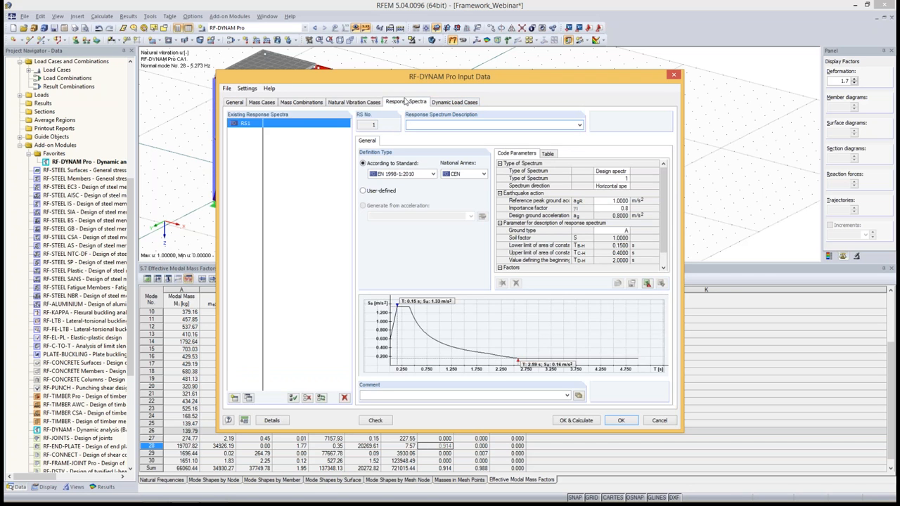
drag(395, 77, 352, 86)
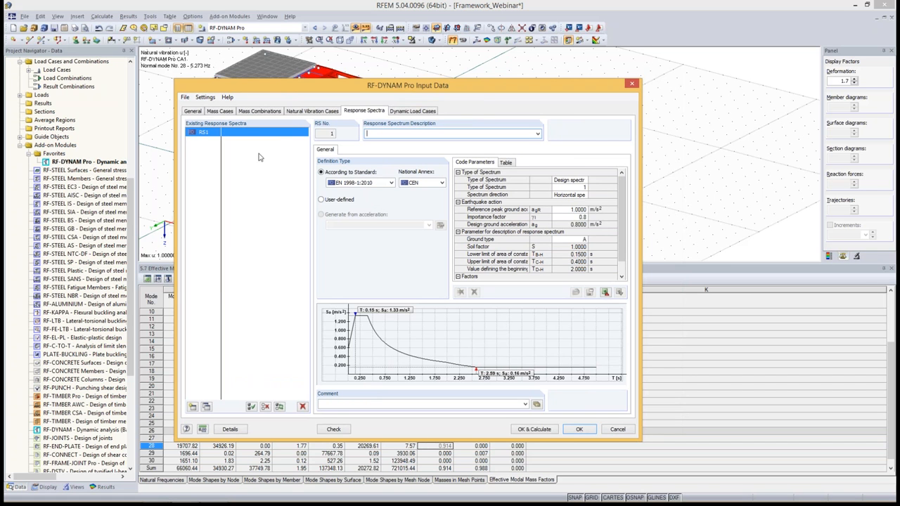
Switch RS1 to a user-defined spectrum to view its period and acceleration table, and return to the definition according to standard.
click(337, 202)
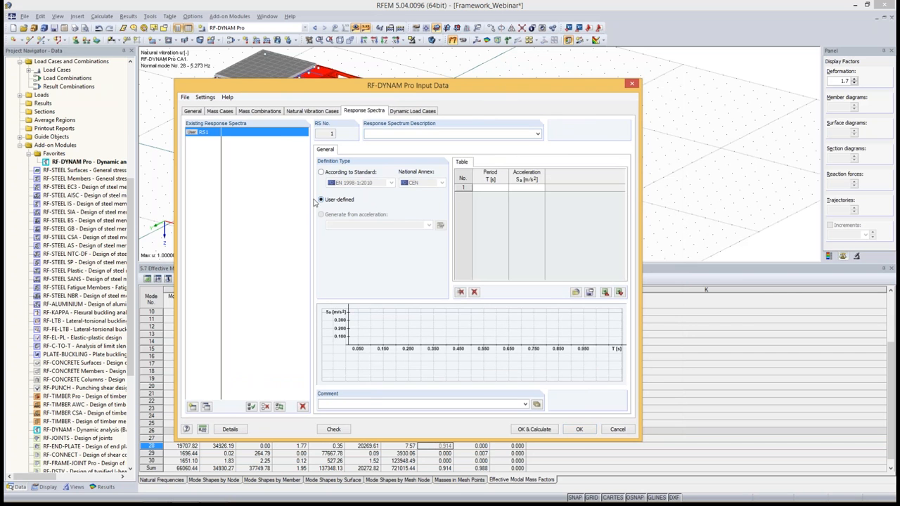
click(490, 187)
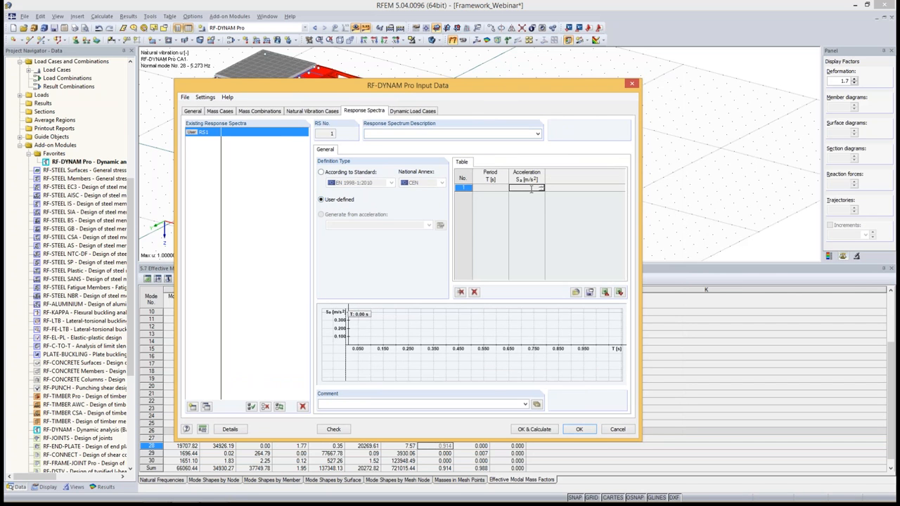
click(531, 189)
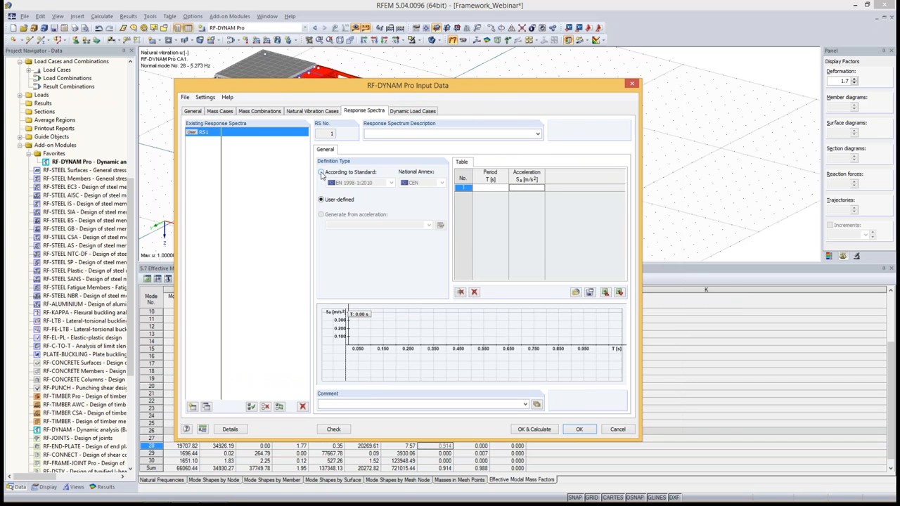
click(321, 173)
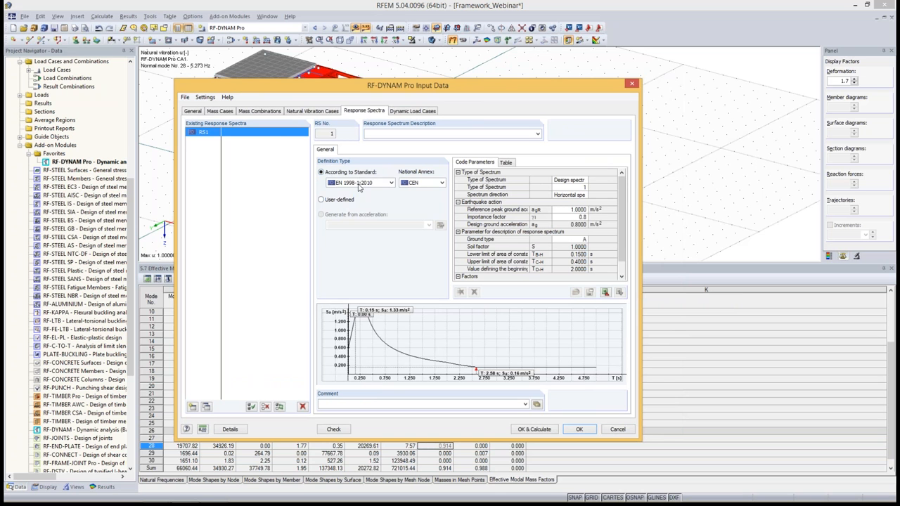
Look through the available standards and national annexes for RS1, keeping EN 1998-1:2010 with the CEN annex.
click(358, 184)
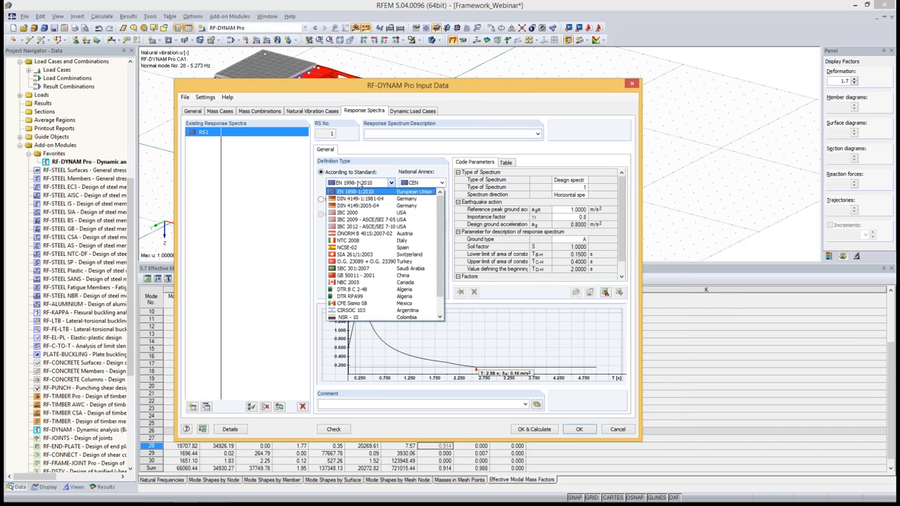
click(358, 184)
click(422, 184)
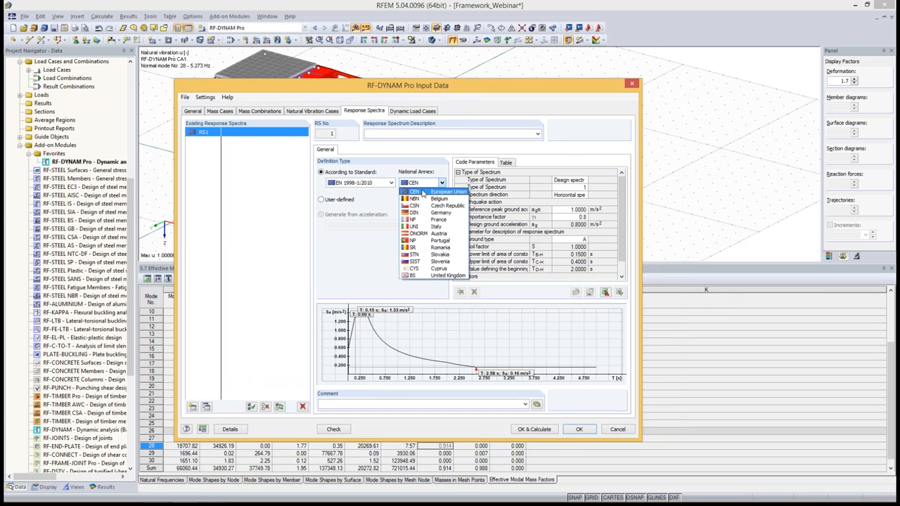
click(388, 184)
click(367, 183)
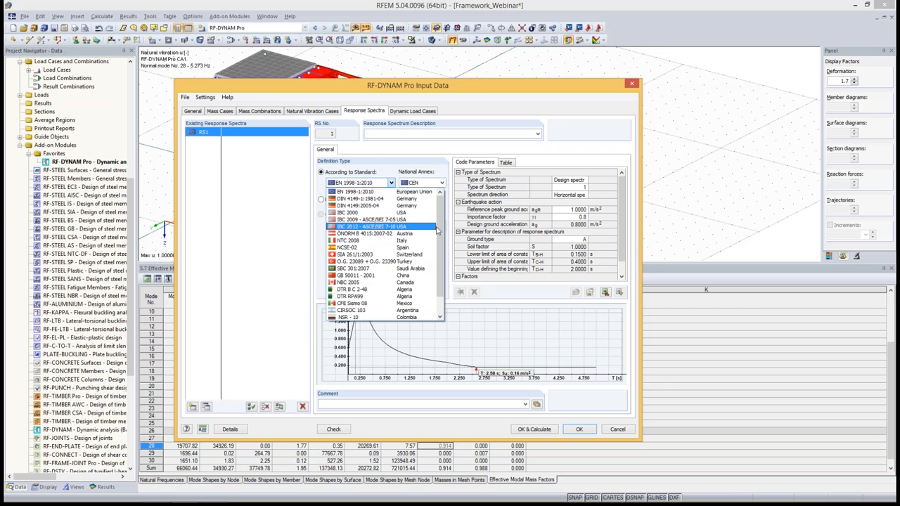
drag(443, 224, 442, 258)
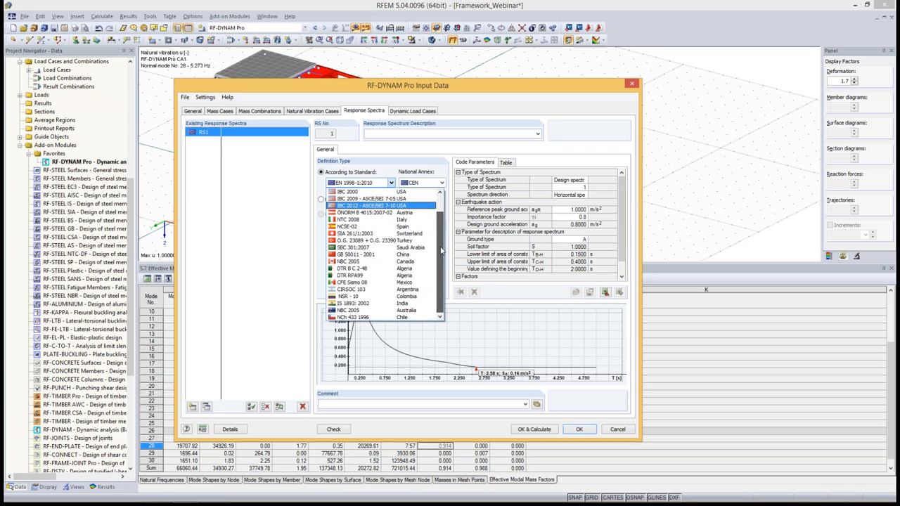
mouse_move(442, 240)
mouse_down()
mouse_move(440, 225)
mouse_move(440, 246)
mouse_up()
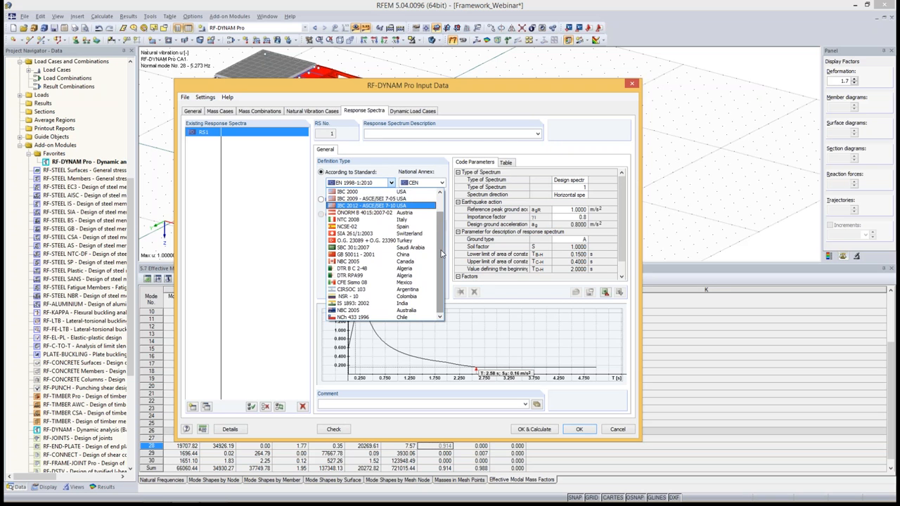
drag(441, 254, 441, 234)
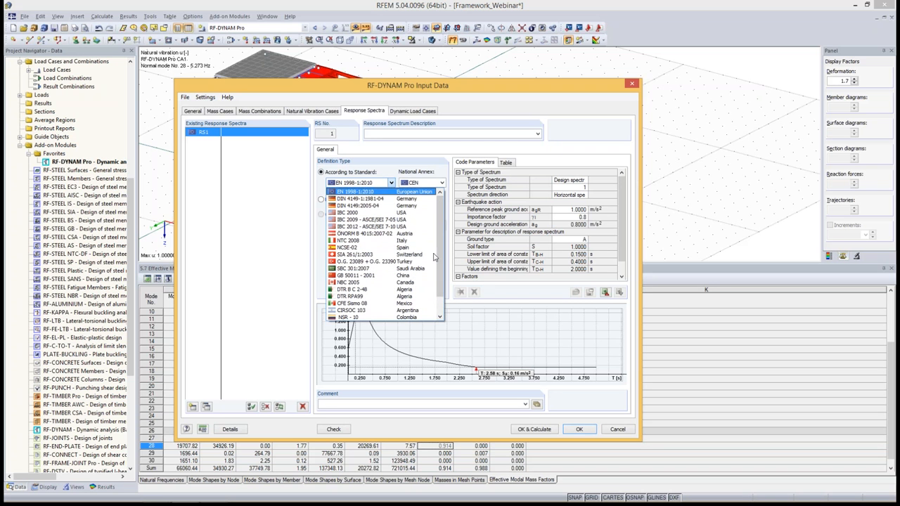
click(369, 192)
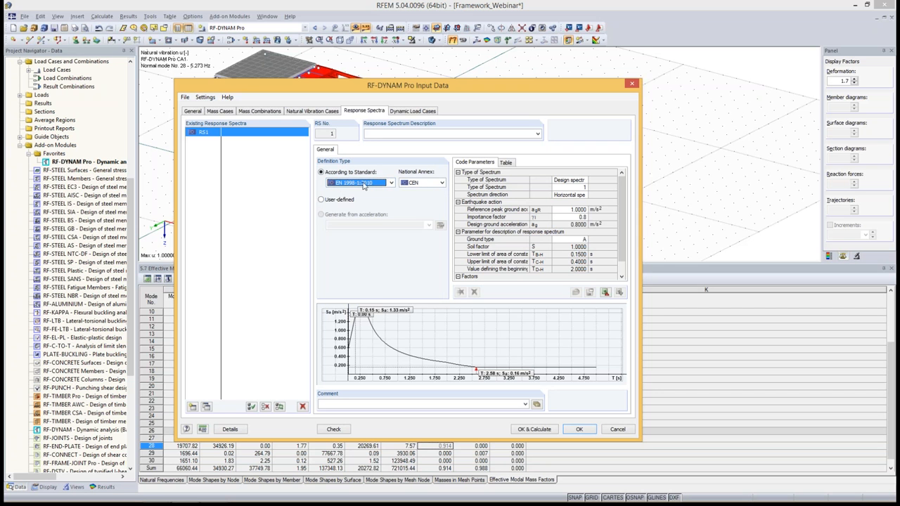
Define RS1 as a design spectrum for linear calculation, spectrum type 1, in the horizontal direction.
click(571, 182)
click(584, 180)
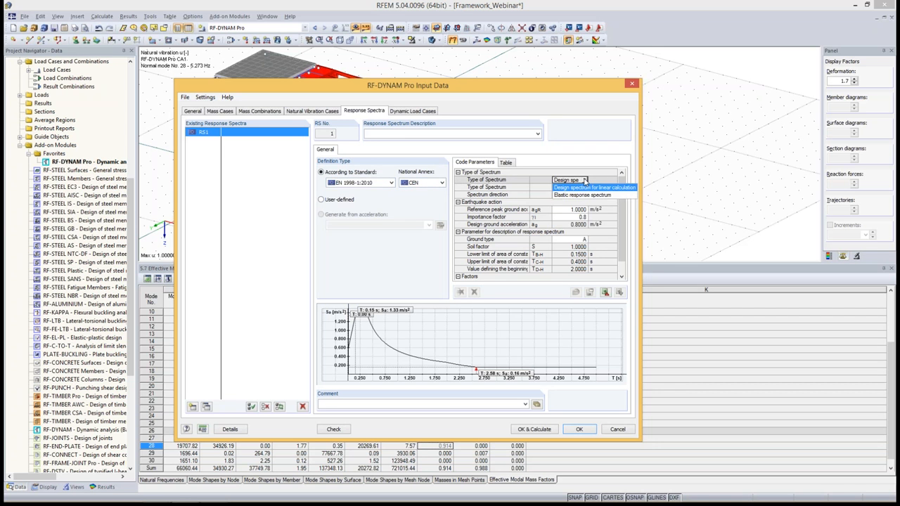
click(583, 187)
click(582, 187)
click(584, 187)
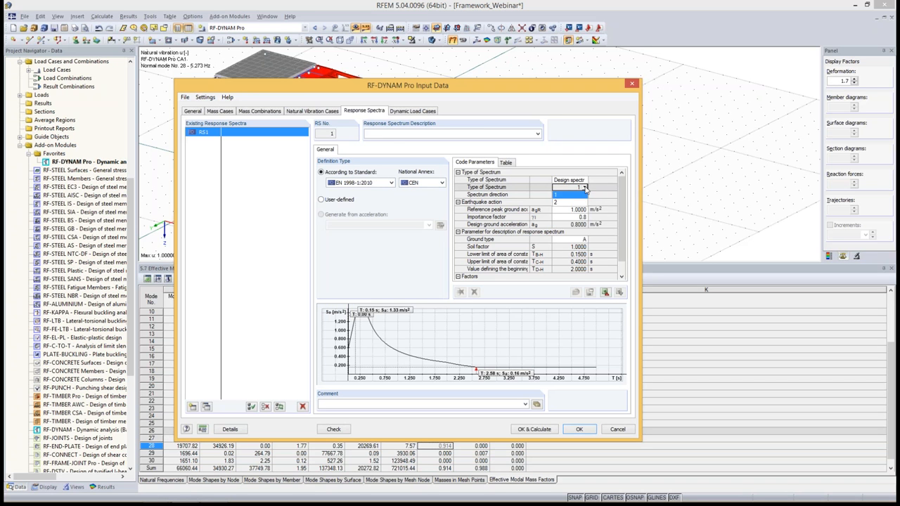
click(584, 194)
click(585, 195)
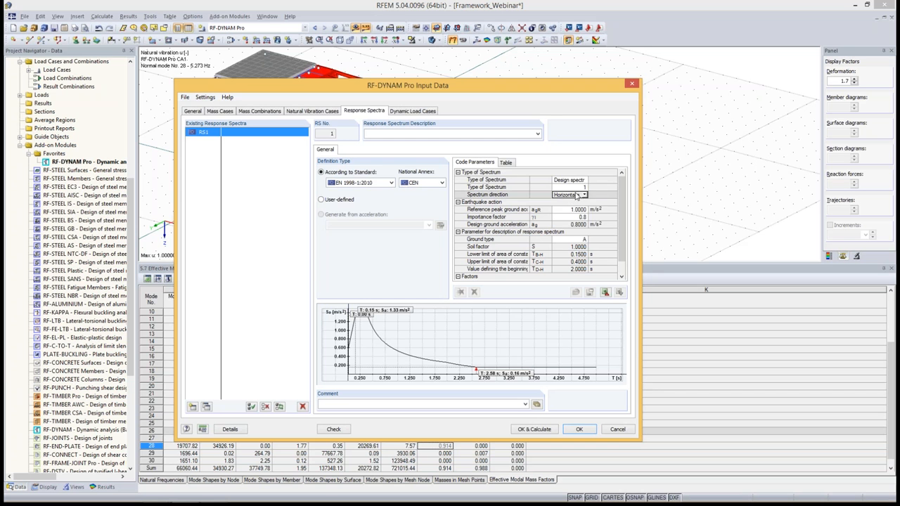
click(584, 194)
click(577, 202)
Set the reference peak ground acceleration to 1.1 m/s² and the importance factor to 1.2 for RS1.
click(582, 210)
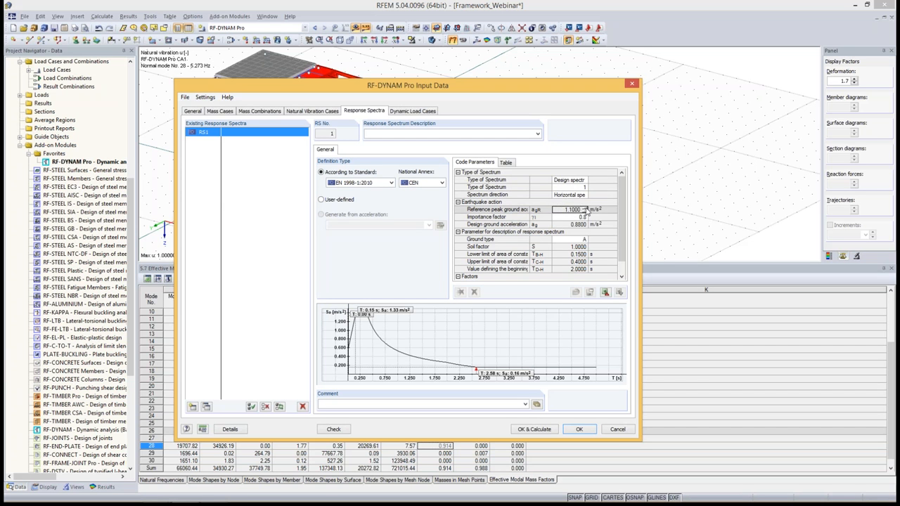
click(584, 208)
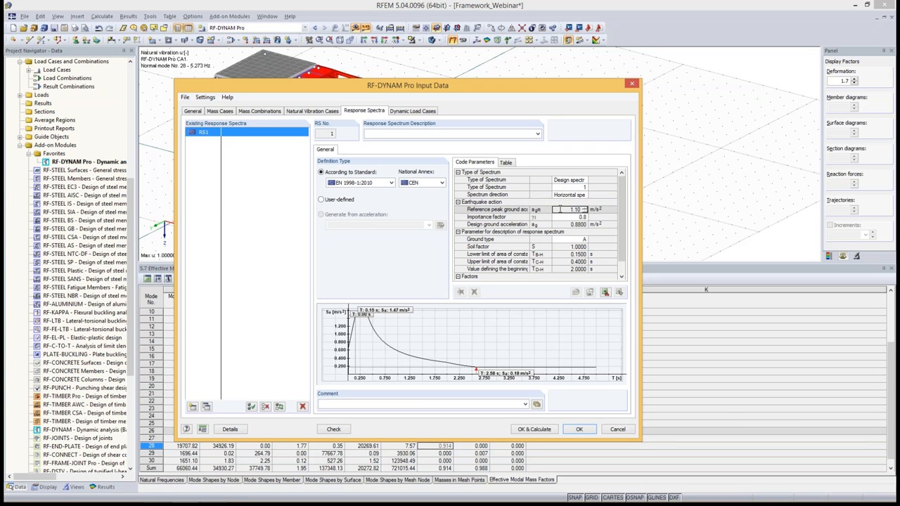
click(564, 217)
click(582, 218)
Set the ground type of response spectrum RS1 to D.
click(569, 239)
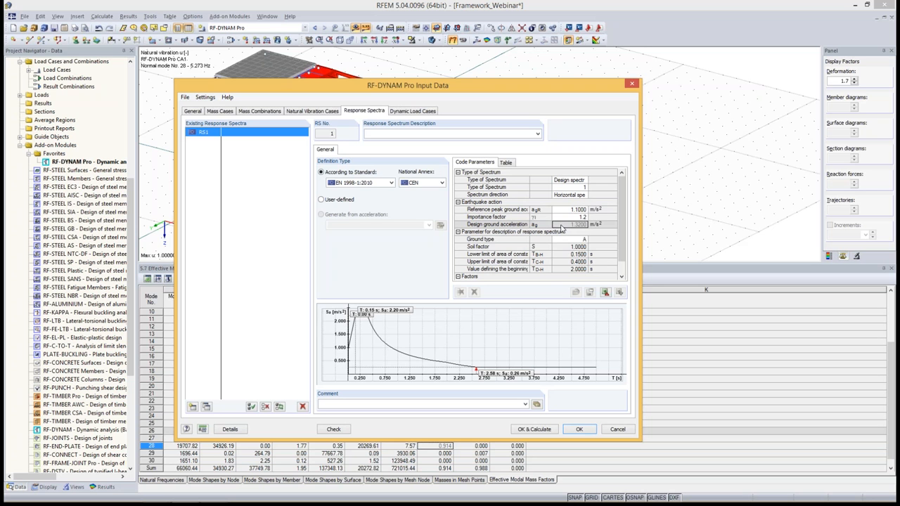
click(567, 239)
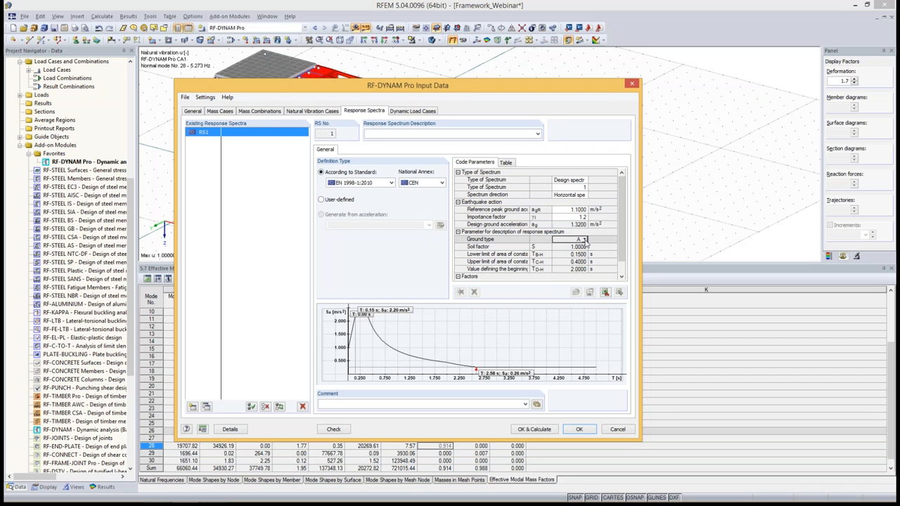
click(583, 240)
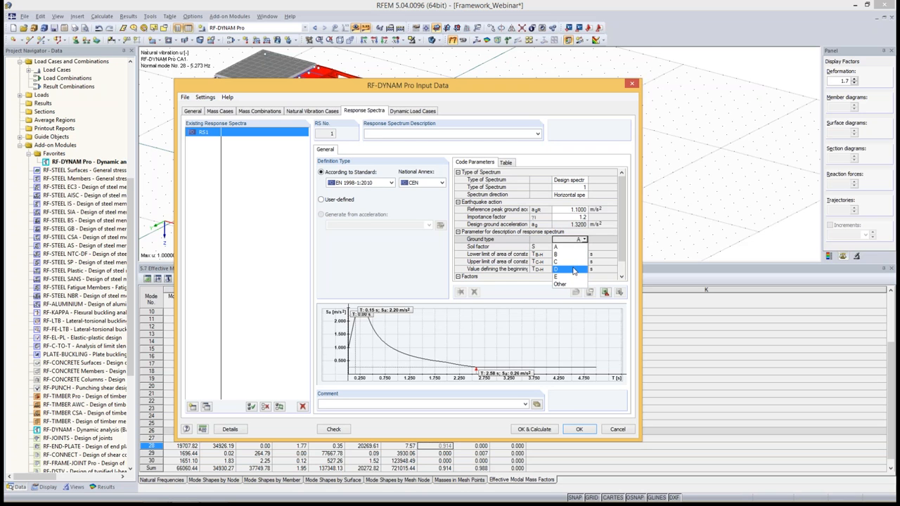
click(574, 270)
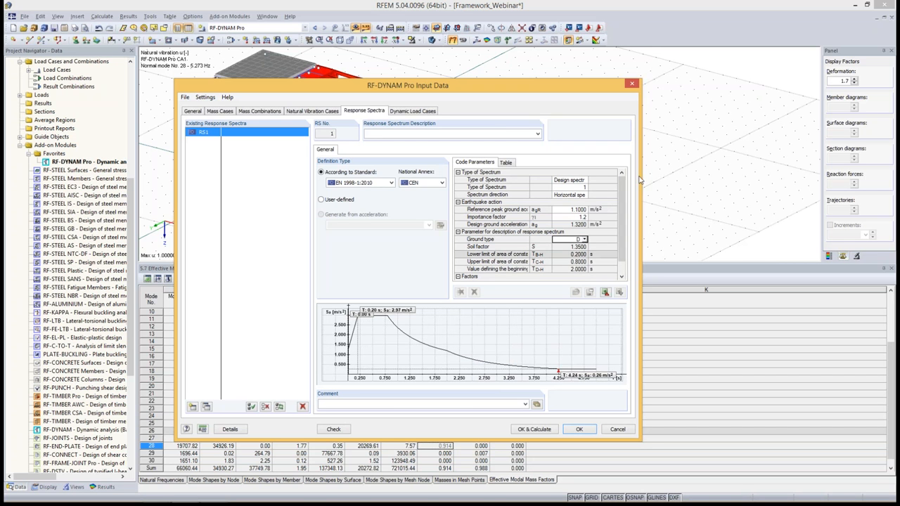
Check the design ground acceleration, the period limits and the remaining code parameters of RS1.
click(571, 225)
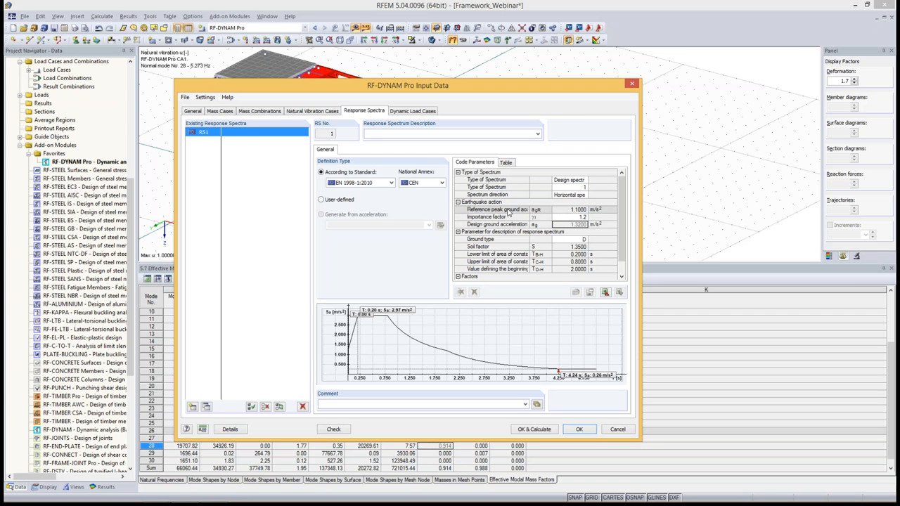
scroll(621, 211, down, 1)
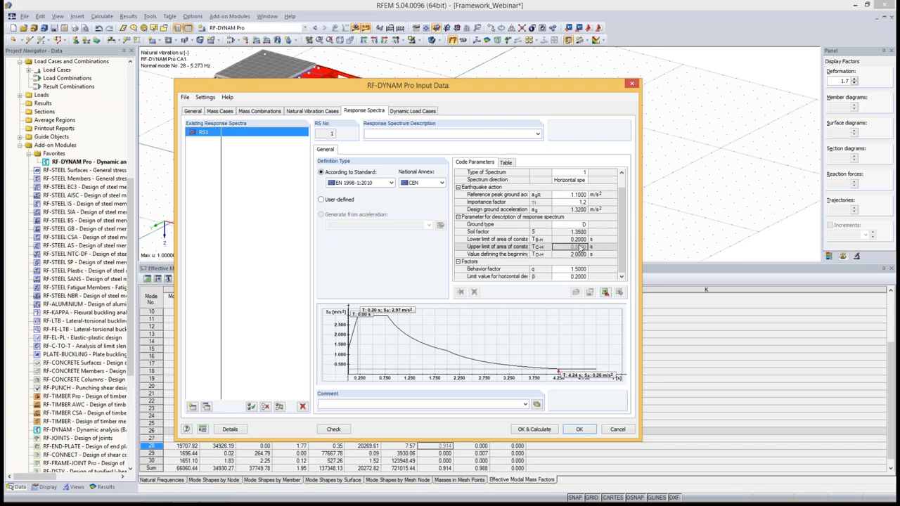
click(579, 247)
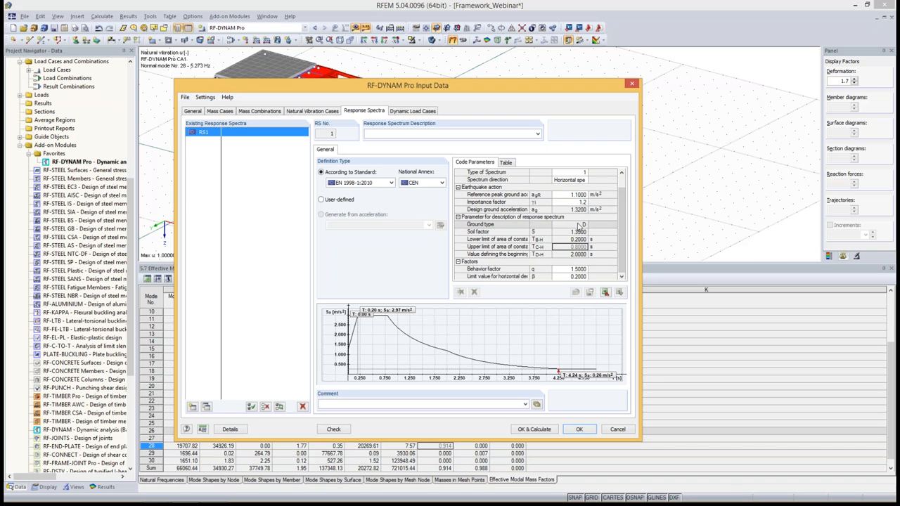
Check the behavior factor, the limit value for the horizontal spectrum and the period-acceleration table of RS1.
click(565, 269)
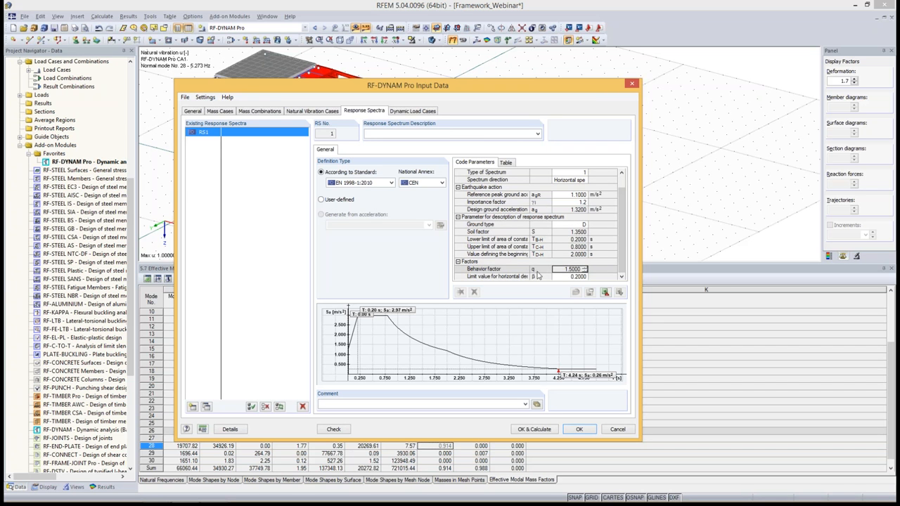
click(555, 276)
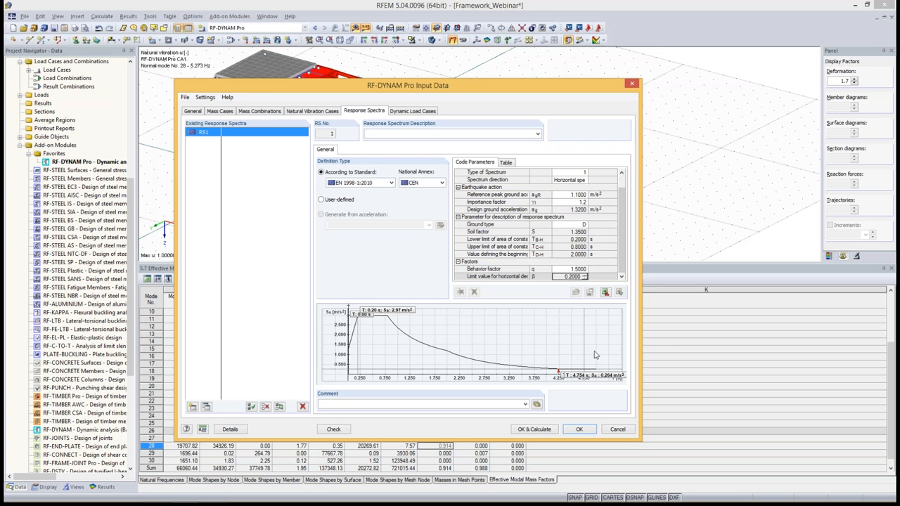
scroll(623, 211, up, 1)
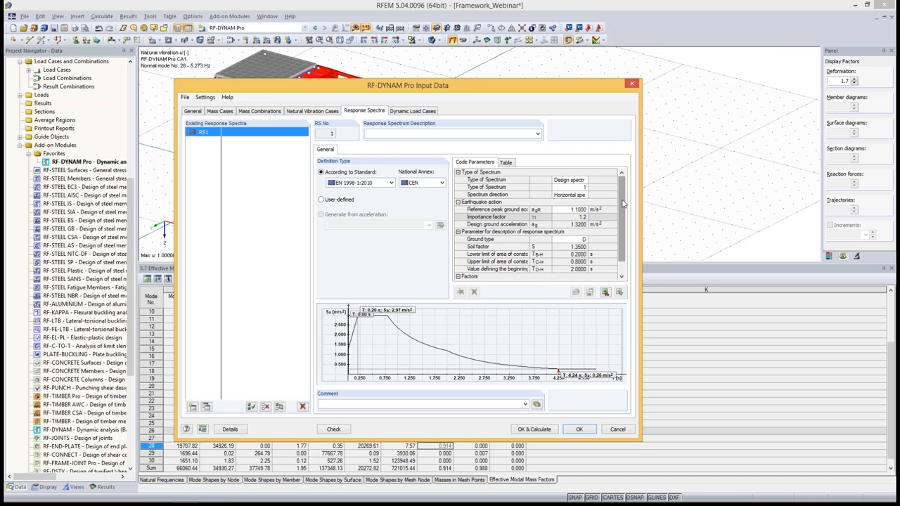
click(506, 162)
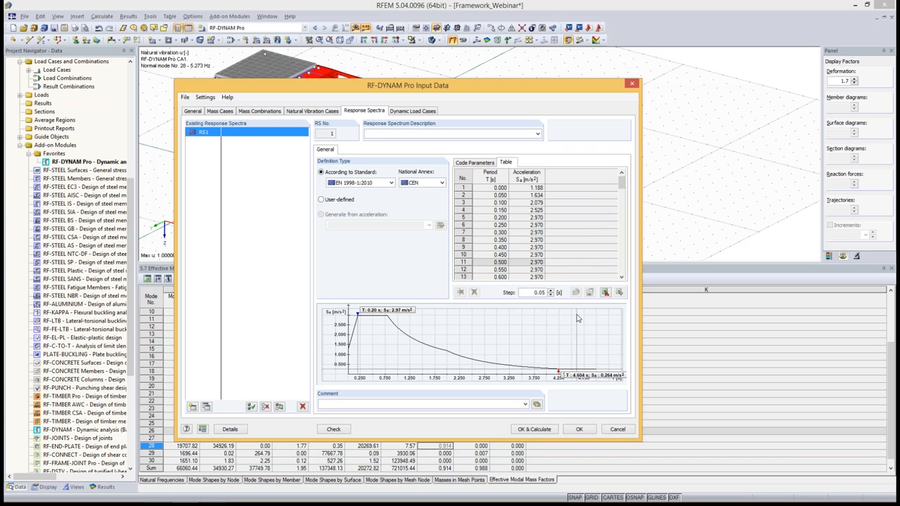
click(530, 293)
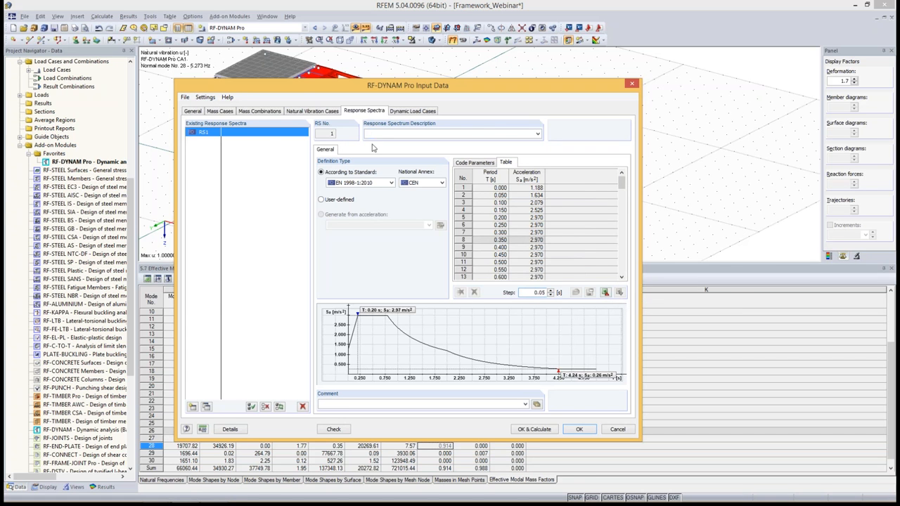
Describe response spectrum RS1 as "EN1998-1 CEN Horizontal Design Spectrum".
click(468, 163)
click(395, 133)
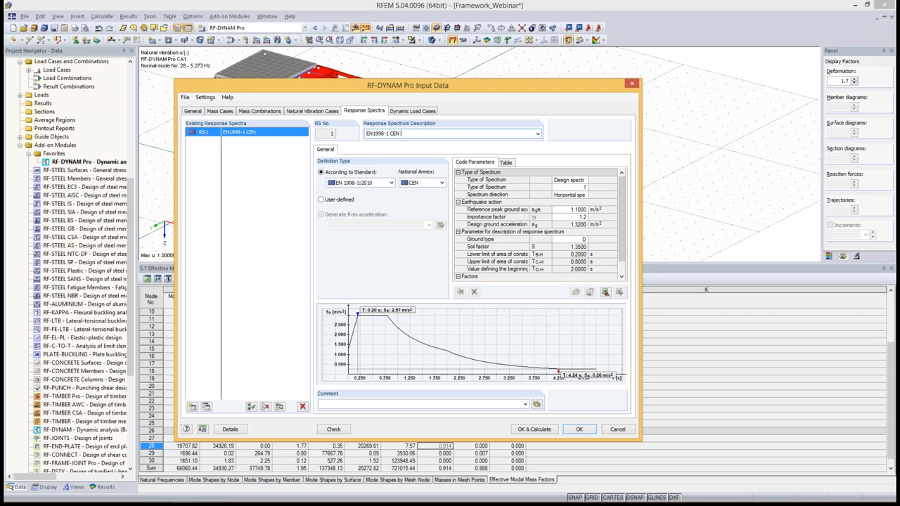
text(ntal Design Spectrum)
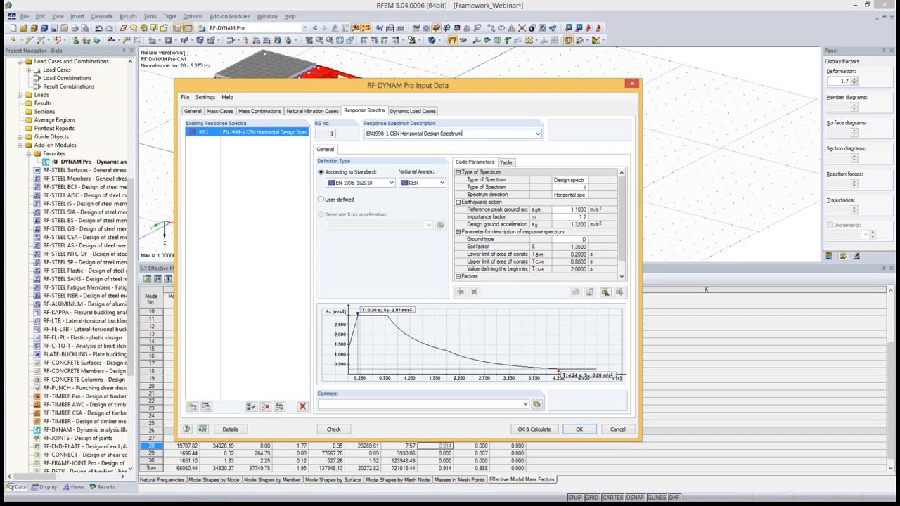
Copy response spectrum RS1 and describe the copy as "EN1998-1 CEN Vertical Design Spectrum".
click(206, 408)
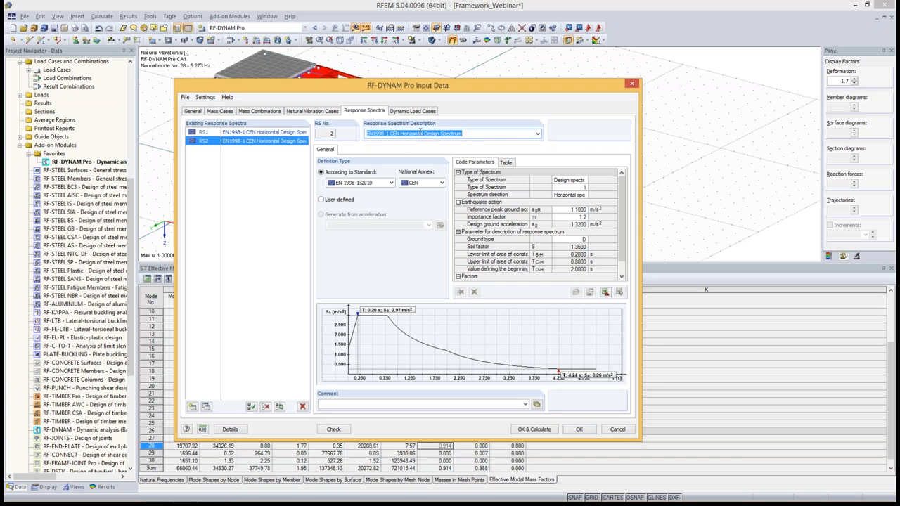
click(421, 134)
key(BackSpace)
key(BackSpace)
key(BackSpace)
key(BackSpace)
key(BackSpace)
key(BackSpace)
key(BackSpace)
key(BackSpace)
key(BackSpace)
key(BackSpace)
key(BackSpace)
text(Vertical)
Set the spectrum direction of the copied response spectrum to Vertical spectrum.
click(569, 194)
click(584, 195)
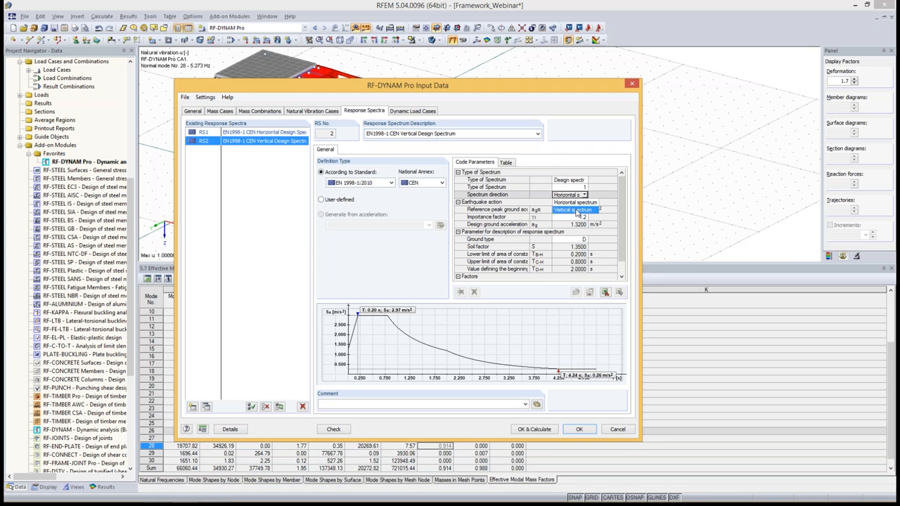
click(575, 211)
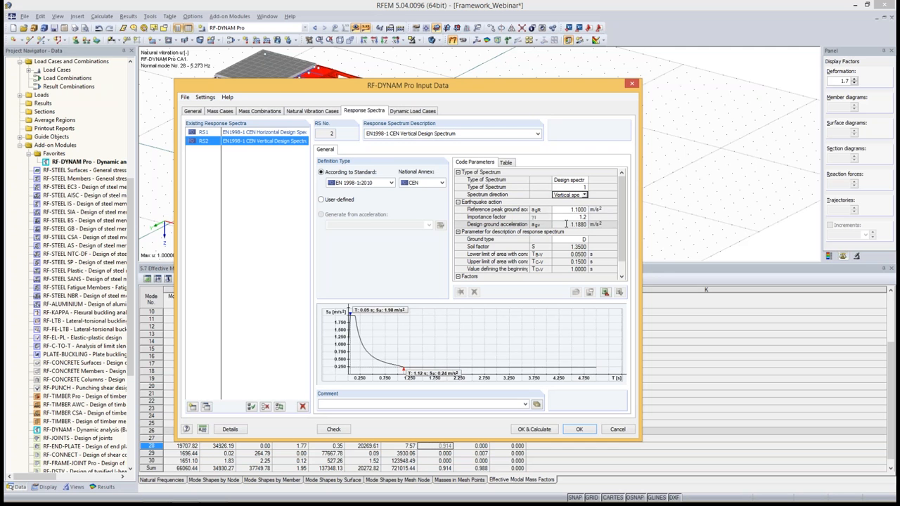
mouse_move(351, 322)
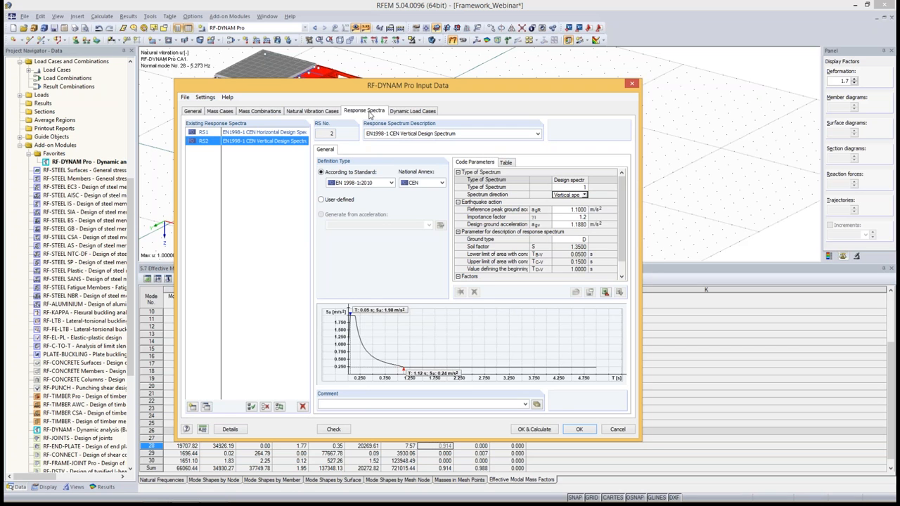
Assign natural vibration case NVC1 to dynamic load case DLC1 and check which add-on module options are activated.
click(410, 111)
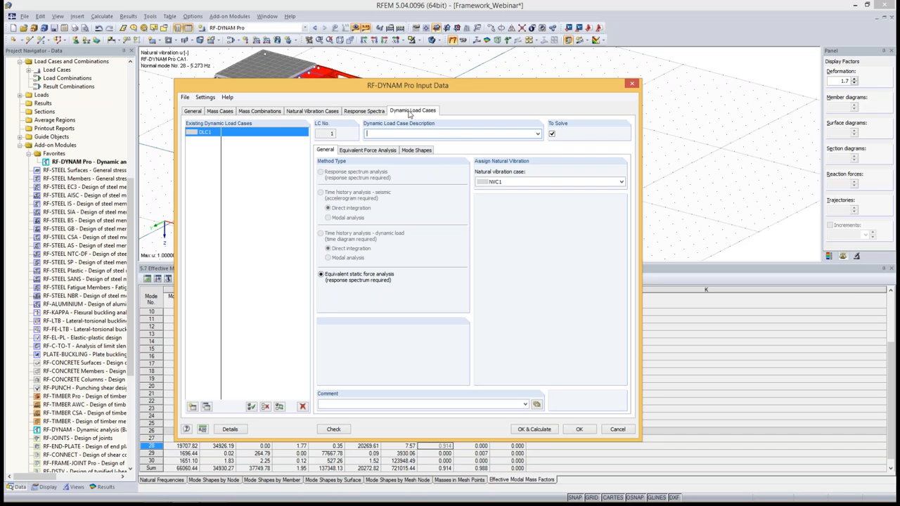
click(524, 182)
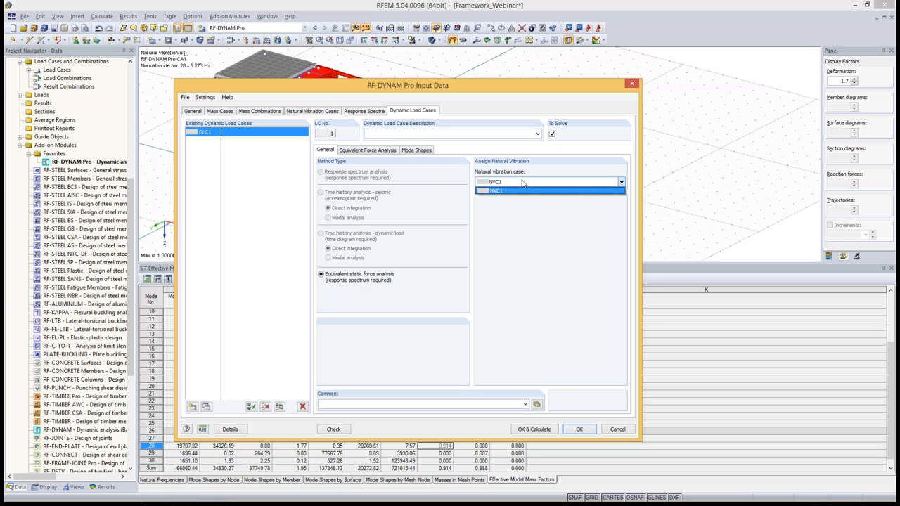
click(504, 187)
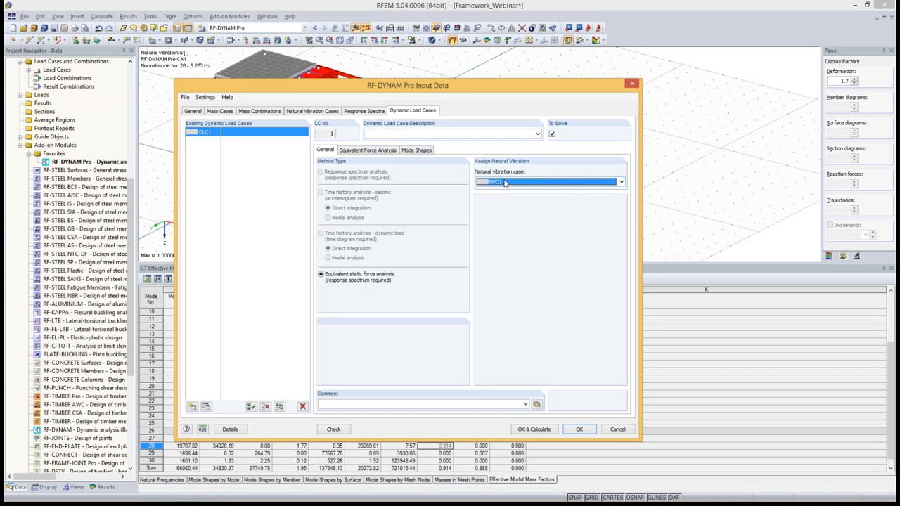
click(504, 182)
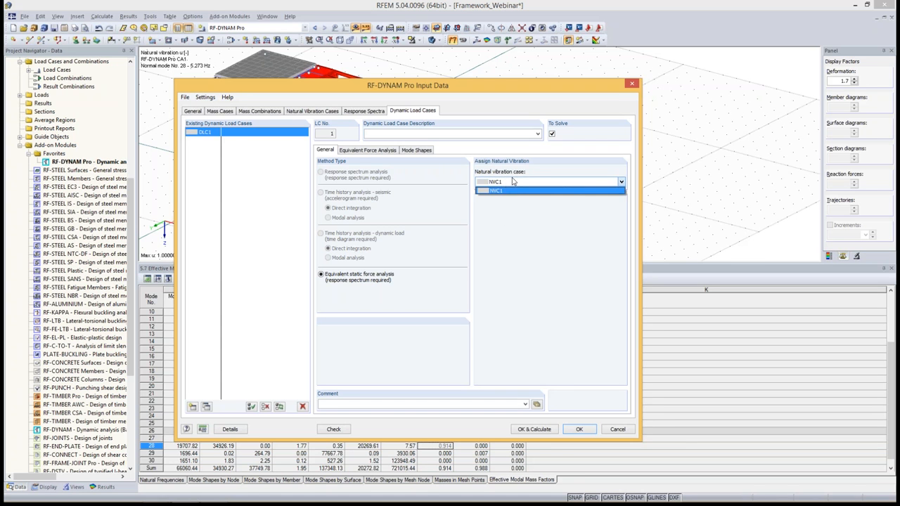
click(513, 183)
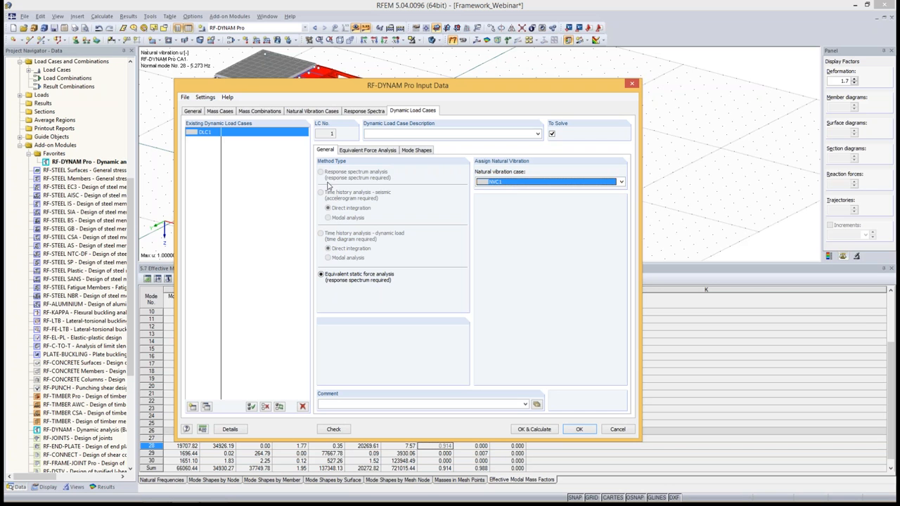
click(197, 111)
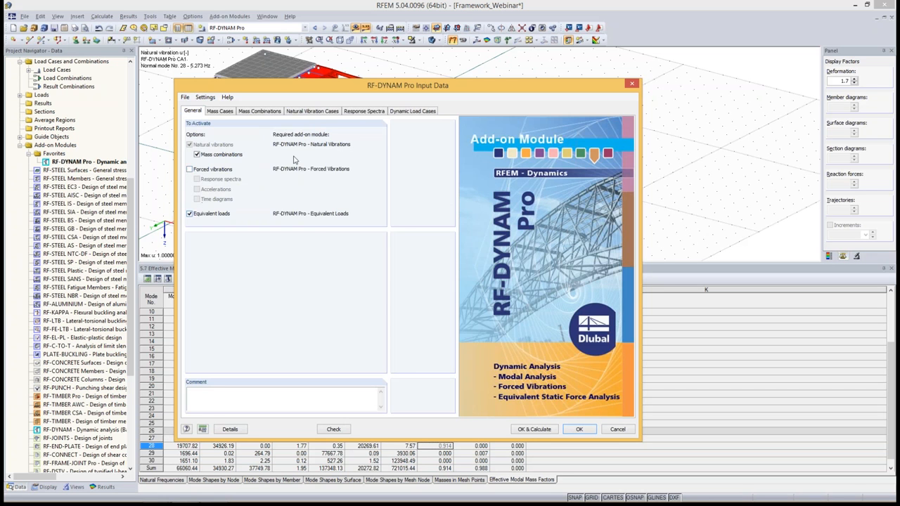
click(411, 111)
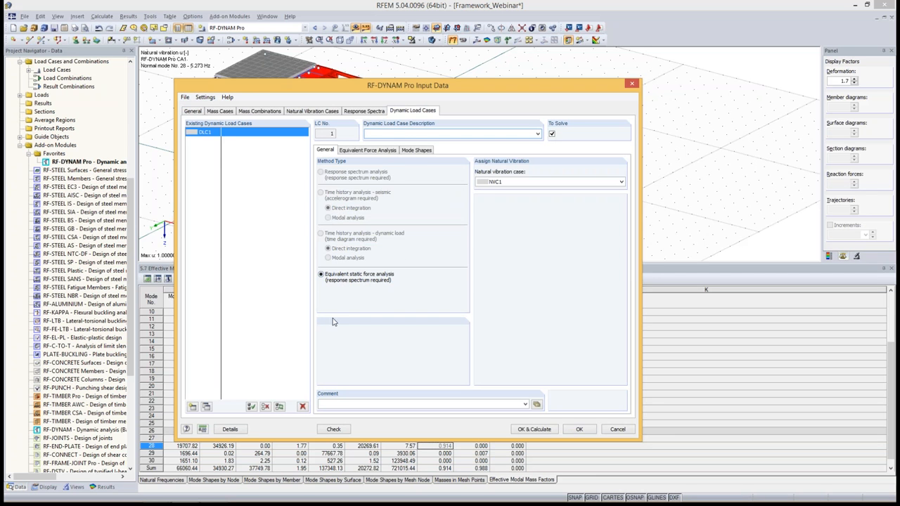
Activate response spectrum RS1 in the X, Y and Z directions for the equivalent force analysis of DLC1.
click(370, 151)
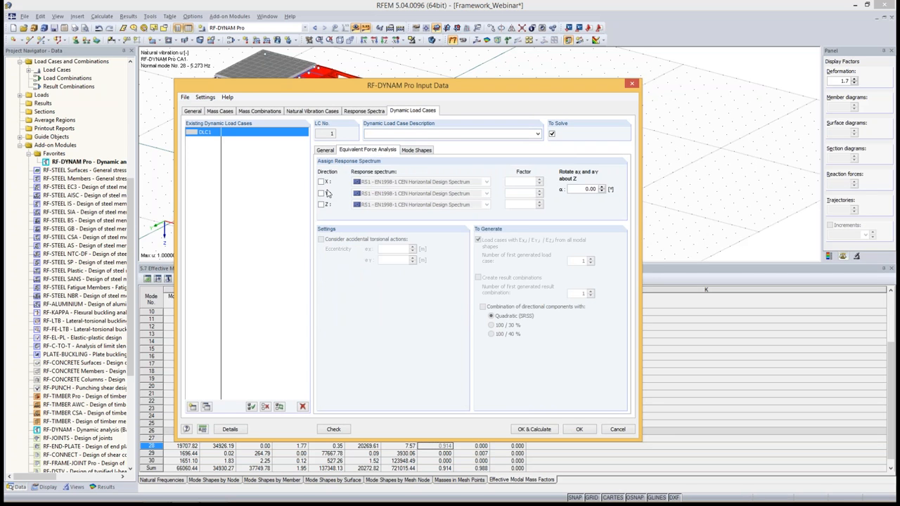
click(321, 182)
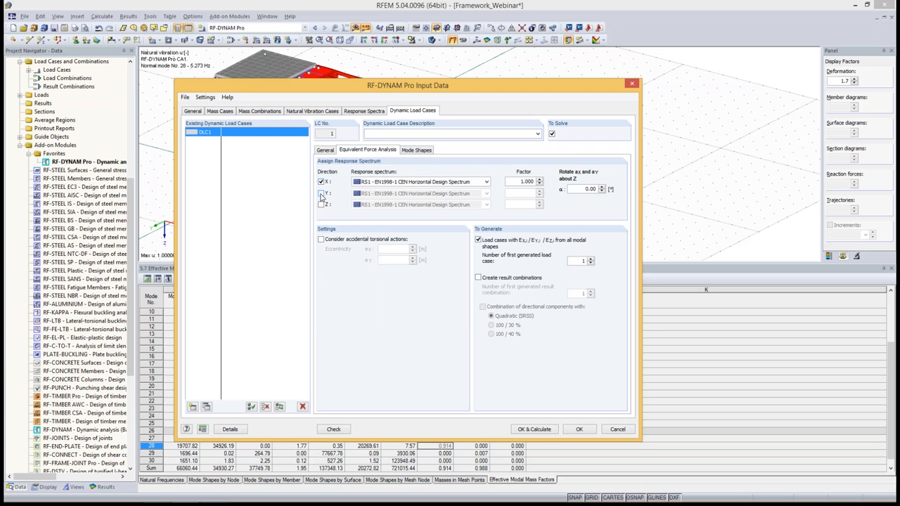
click(322, 194)
click(321, 204)
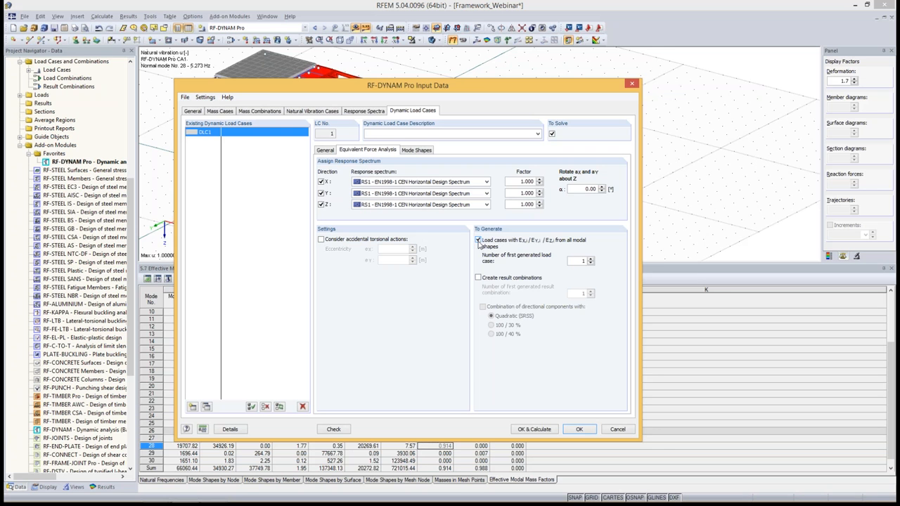
Have result combinations created for DLC1, with the directional components combined by the 100 / 30 % rule.
click(478, 277)
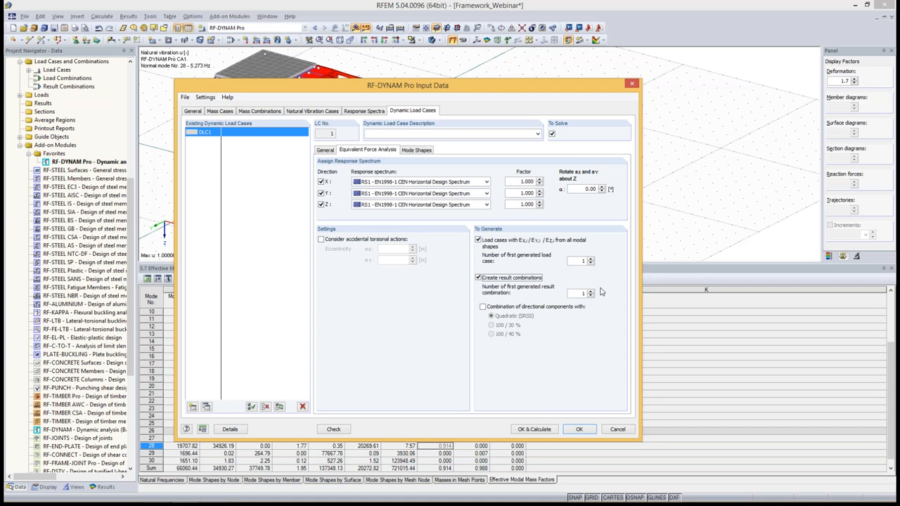
click(482, 308)
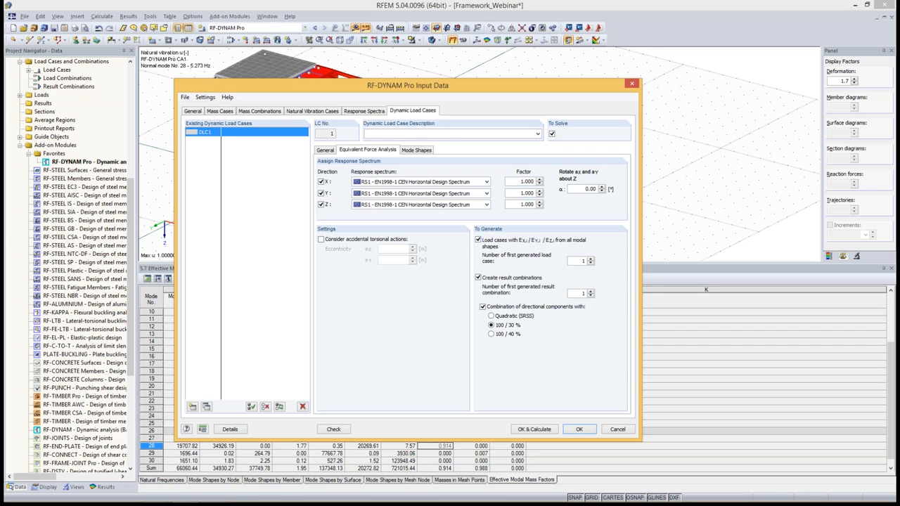
double_click(575, 188)
click(579, 190)
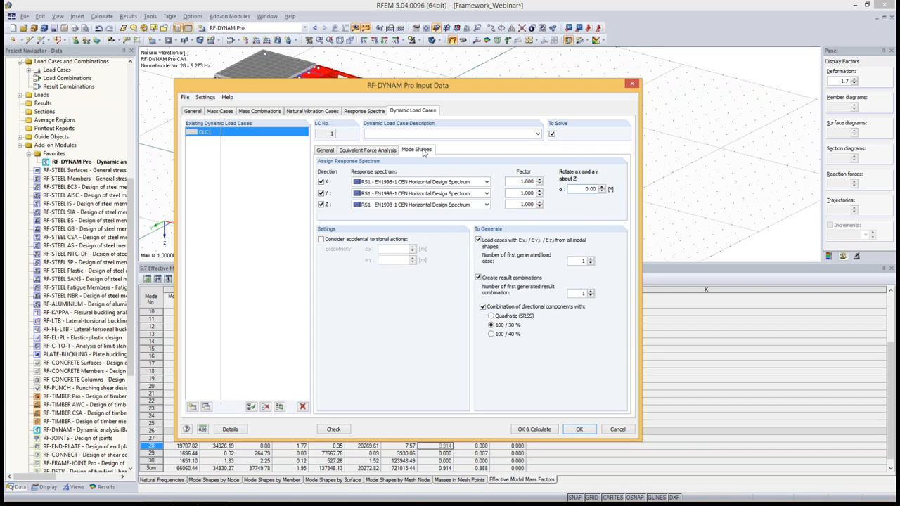
Examine the periods and spectral accelerations of the first mode shapes of DLC1 against the response spectrum curve.
click(418, 150)
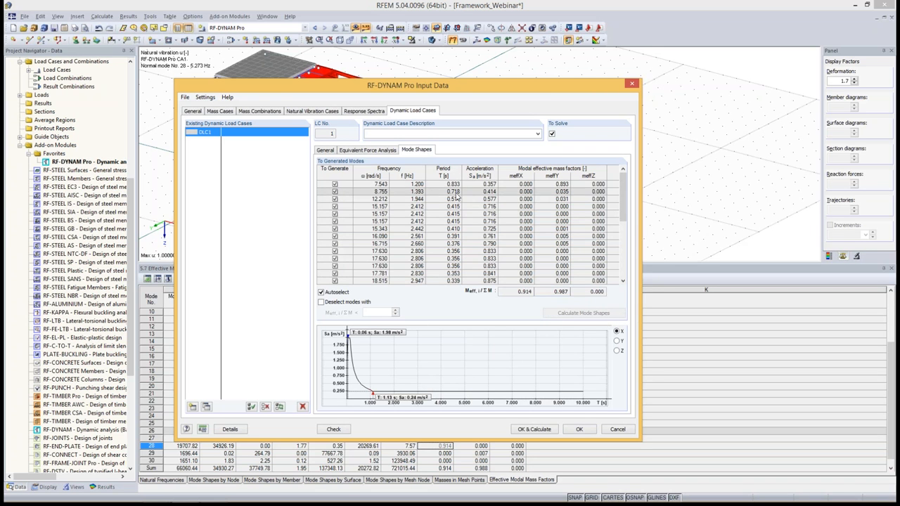
click(439, 186)
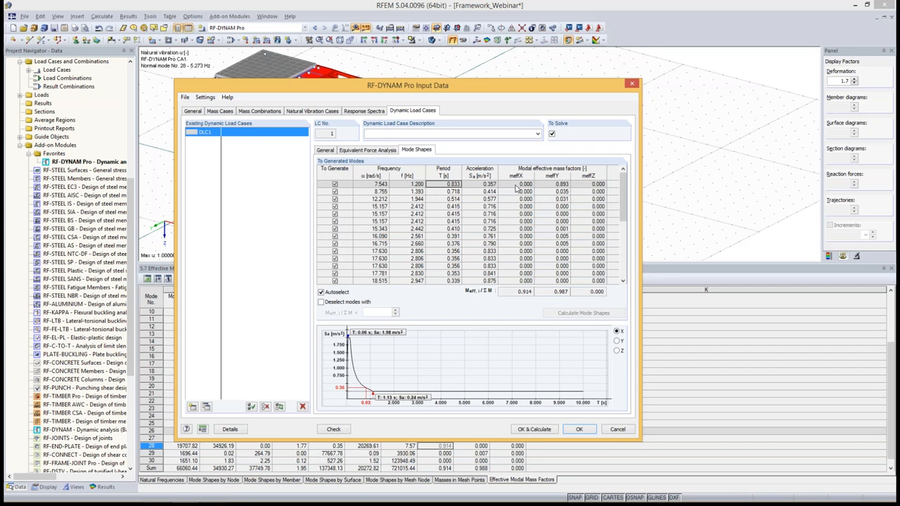
click(477, 185)
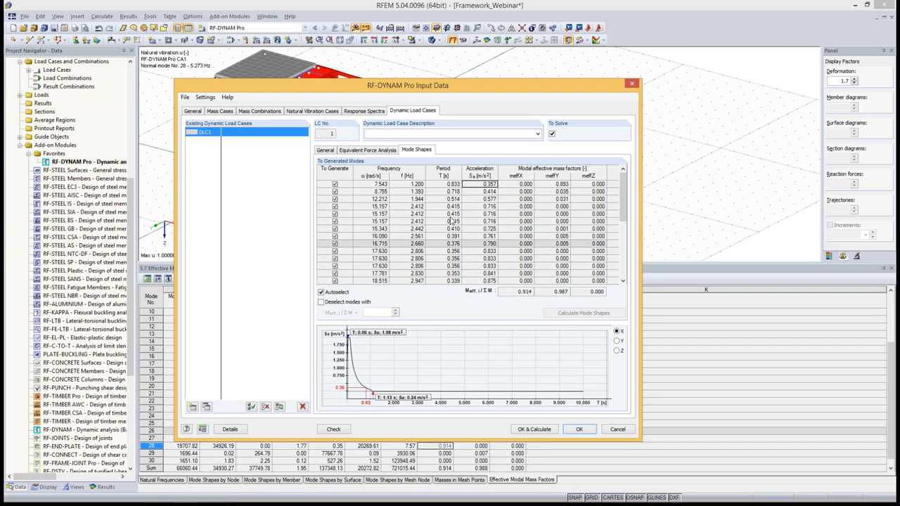
click(490, 192)
click(490, 199)
click(489, 206)
click(489, 214)
click(489, 236)
click(489, 244)
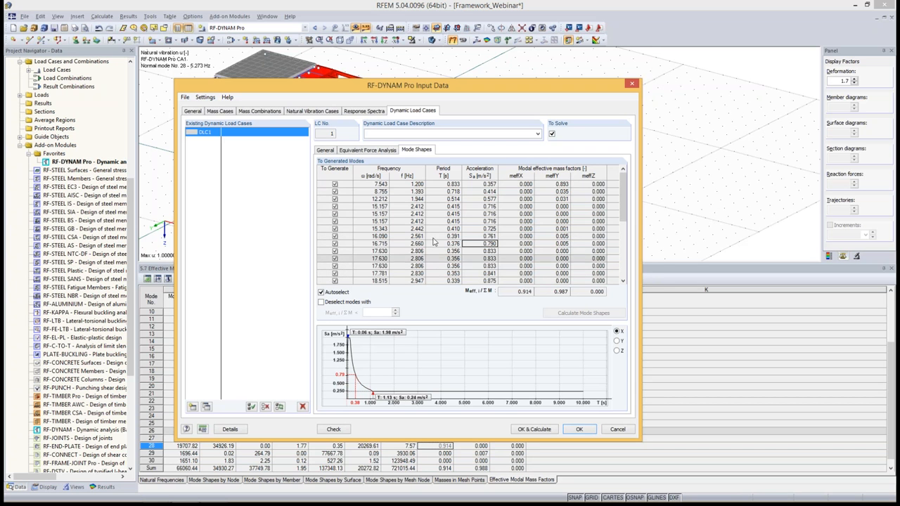
Review the modal effective mass factors in X, Y and Z through the whole list of mode shapes.
click(556, 185)
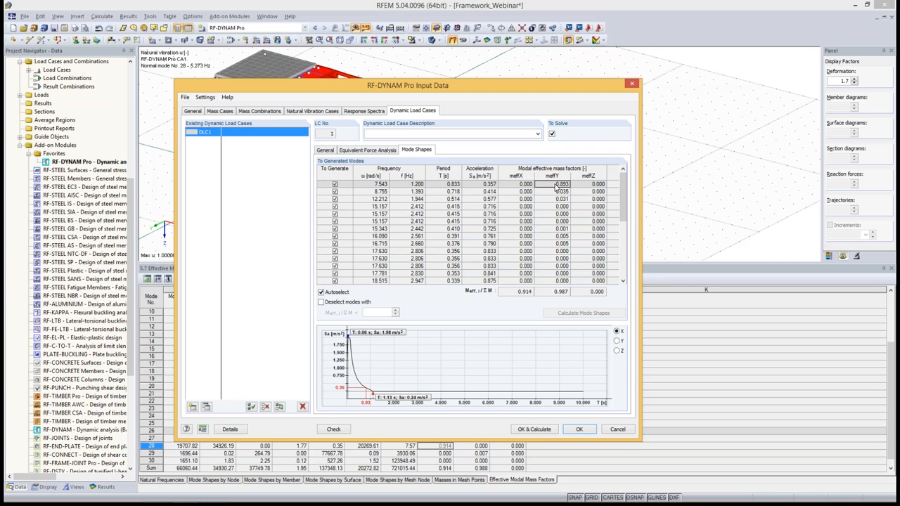
click(556, 191)
drag(623, 189, 623, 243)
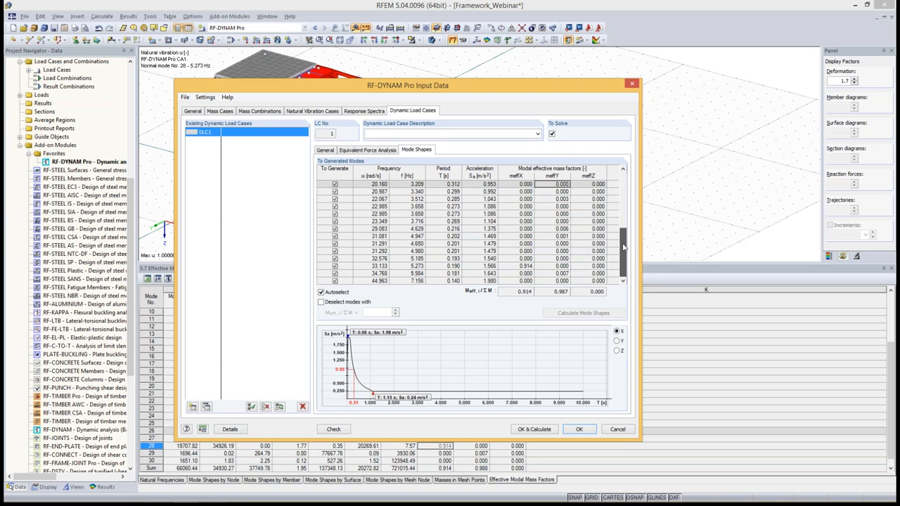
click(525, 267)
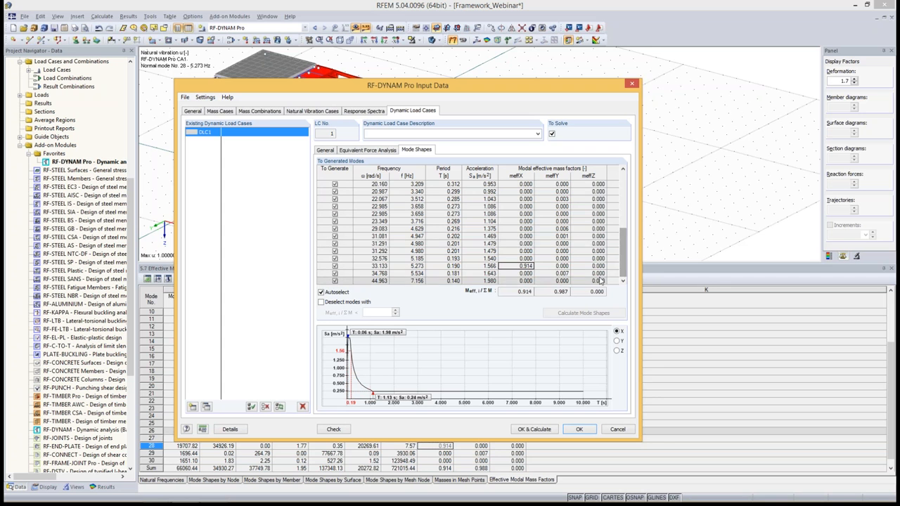
drag(622, 265, 622, 211)
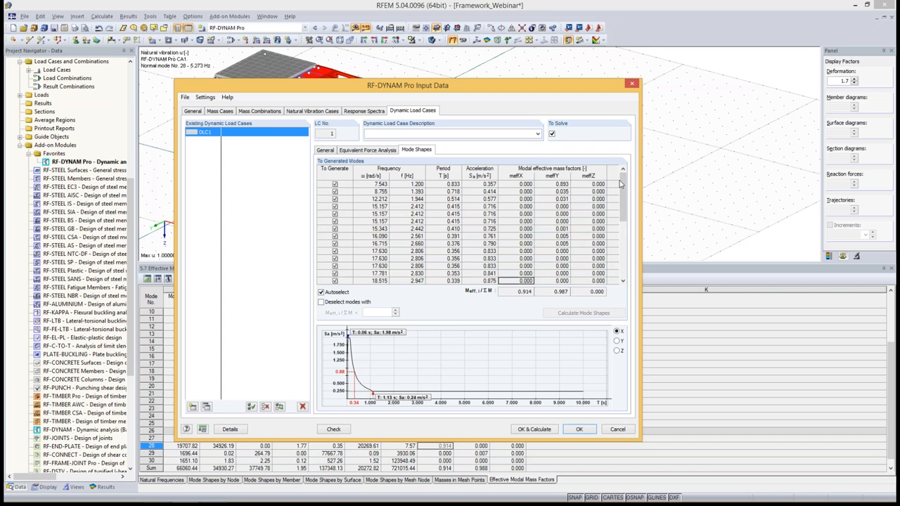
mouse_move(623, 181)
mouse_down()
mouse_move(623, 217)
mouse_move(623, 181)
mouse_up()
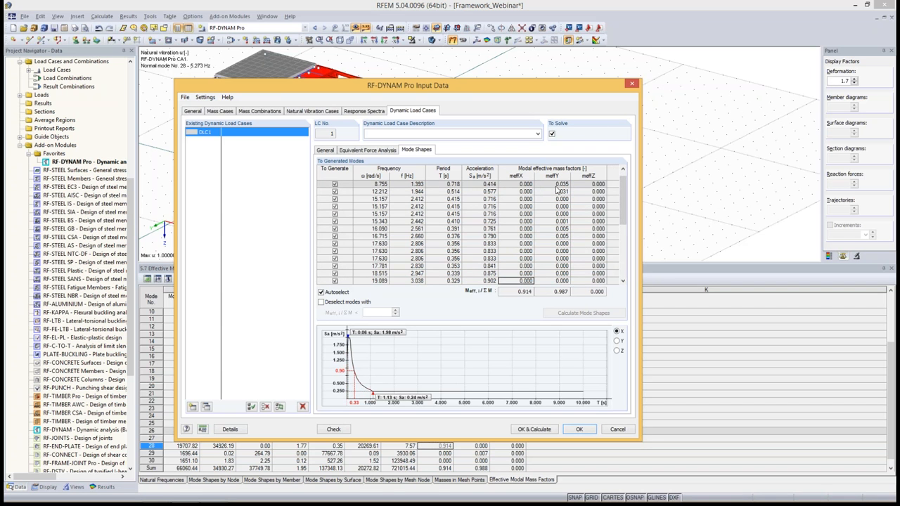
click(623, 170)
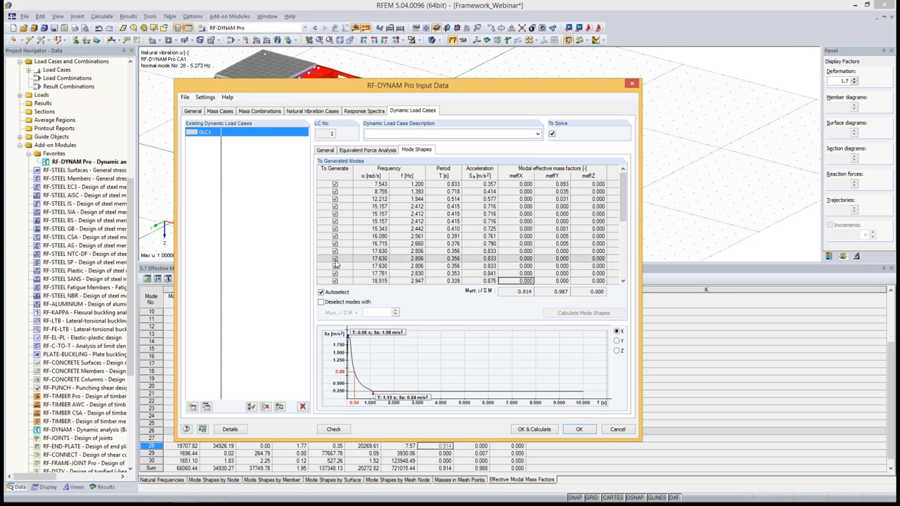
Try excluding several individual mode shapes of DLC1 by hand instead of using the automatic selection.
click(320, 292)
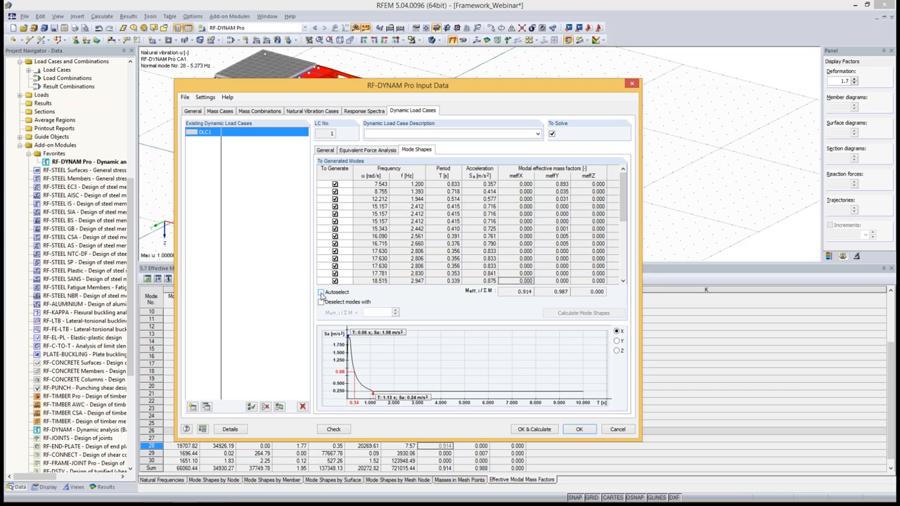
click(335, 281)
click(336, 244)
click(335, 206)
click(334, 228)
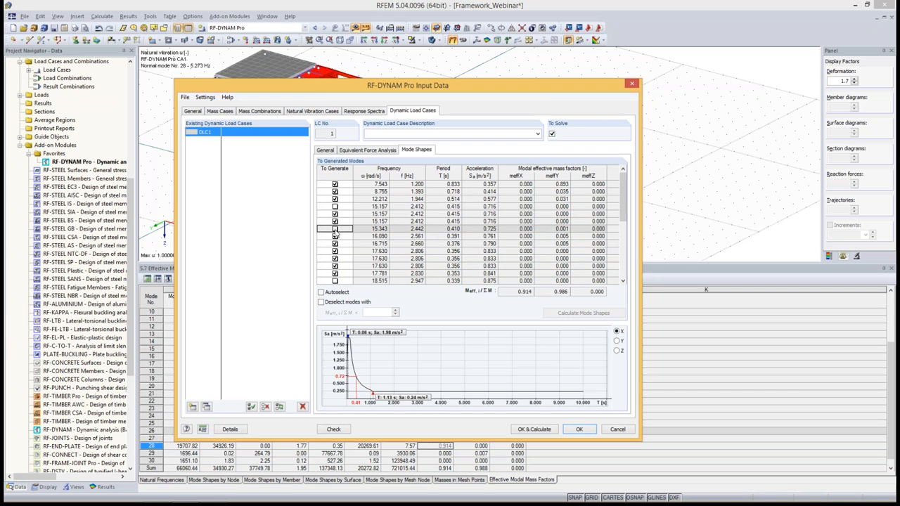
click(335, 251)
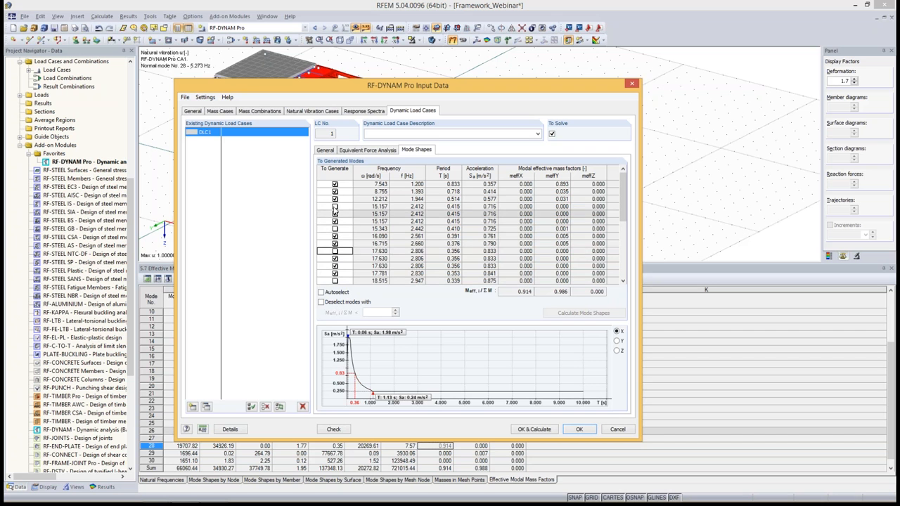
click(321, 292)
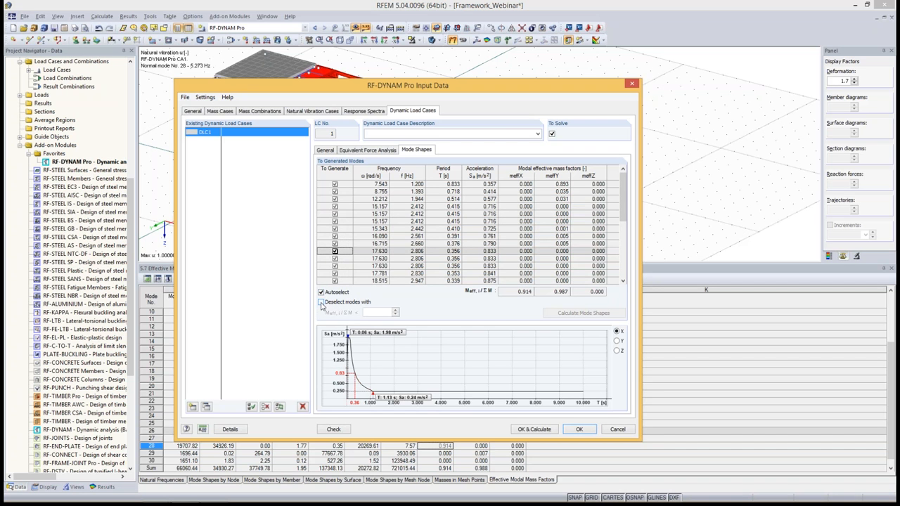
Have mode shapes with an effective modal mass factor below 0.050 deselected for DLC1.
click(321, 302)
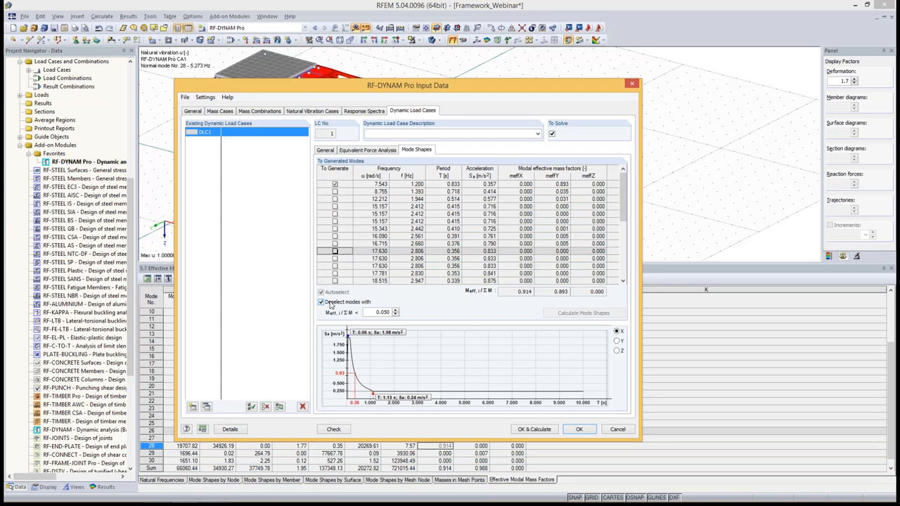
double_click(367, 311)
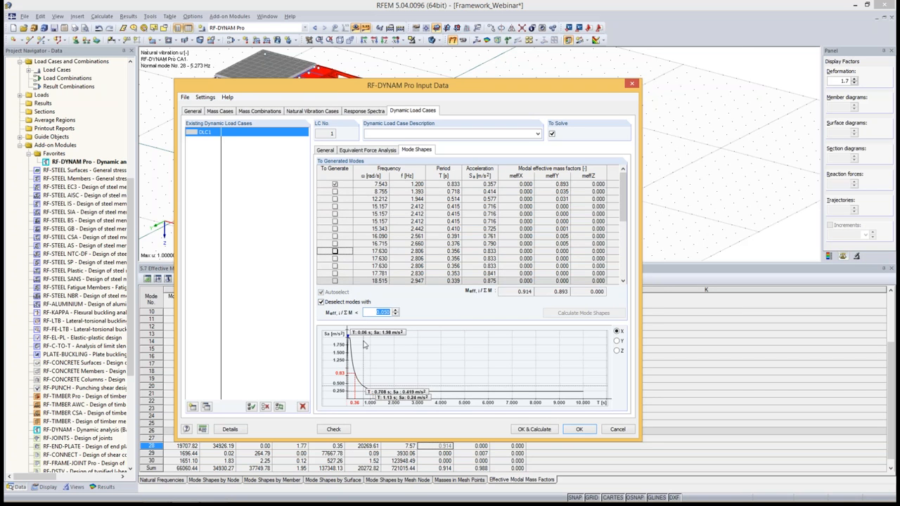
click(373, 312)
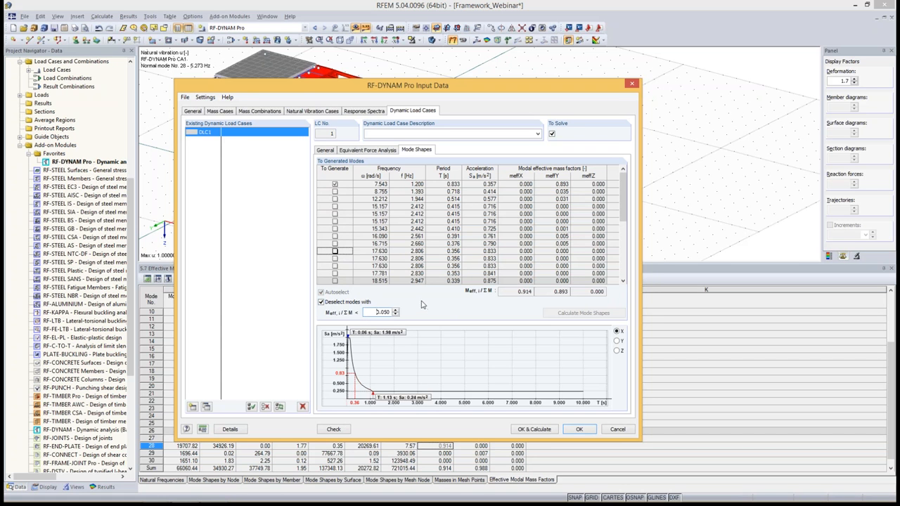
Examine the summed effective modal mass factors in X and Y and which mode shapes contribute to them.
double_click(524, 290)
double_click(560, 291)
mouse_move(624, 201)
mouse_down()
mouse_move(624, 257)
mouse_move(624, 200)
mouse_up()
click(545, 185)
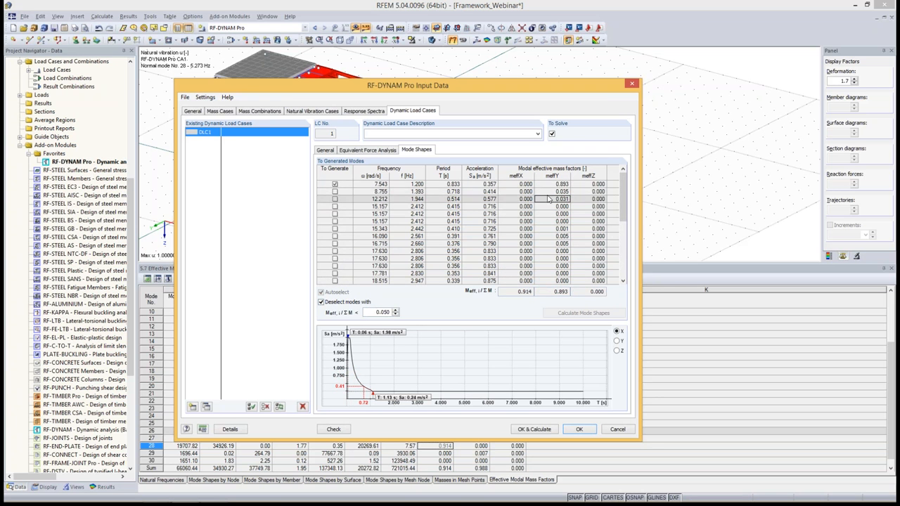
click(546, 199)
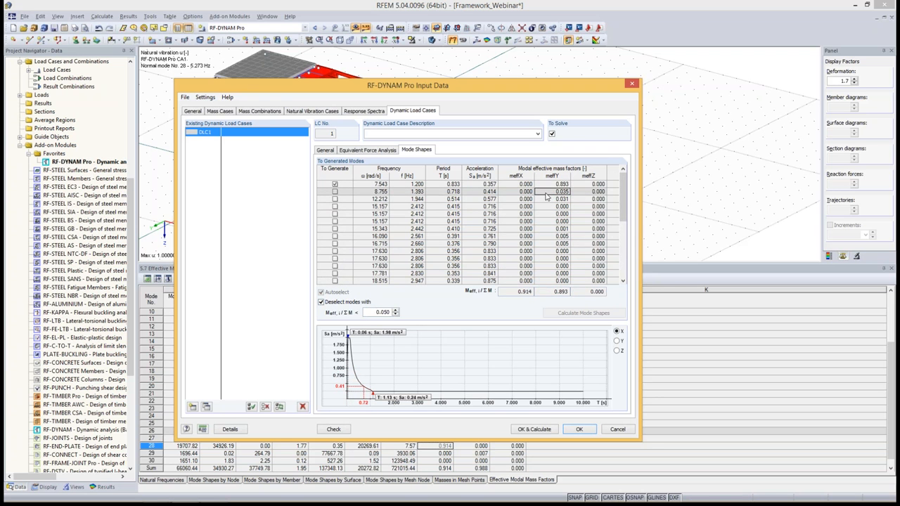
click(547, 199)
drag(546, 292, 574, 295)
drag(623, 199, 624, 253)
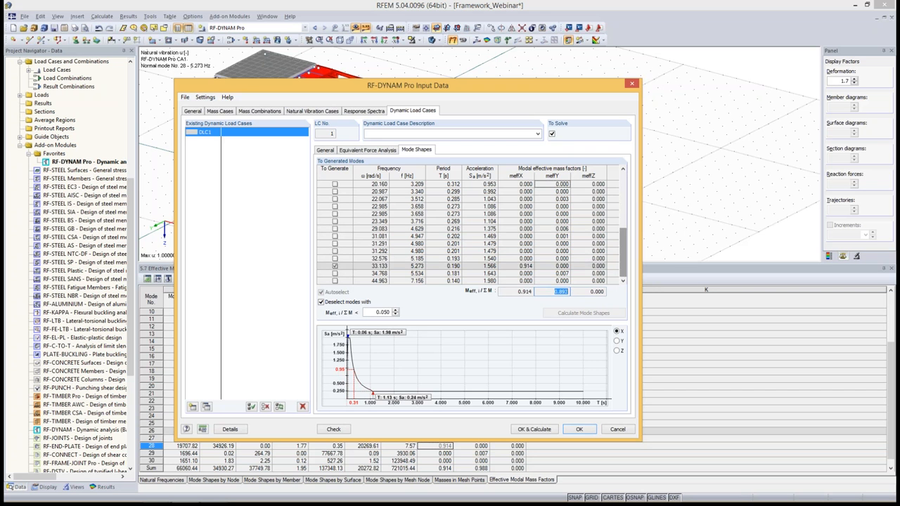
click(510, 268)
drag(515, 291, 534, 293)
click(517, 268)
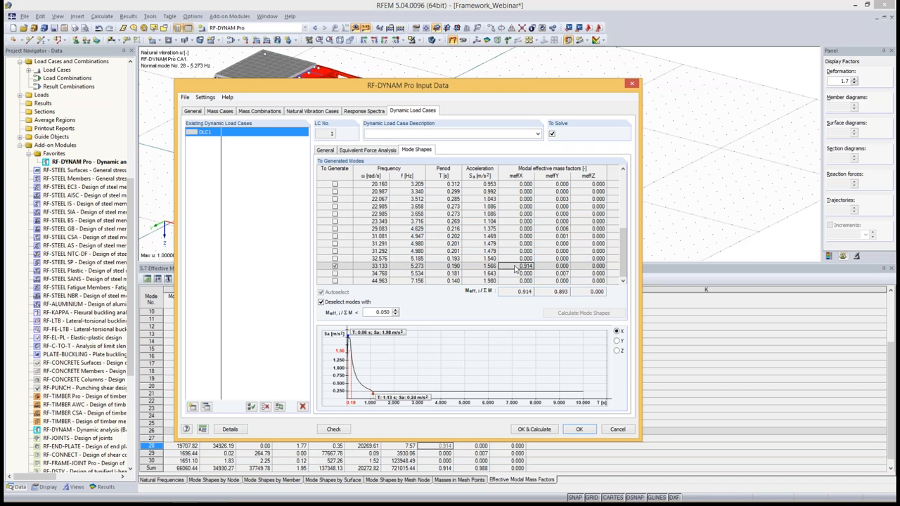
Set the effective modal mass threshold for deselecting modes to 0.03 and check which mode shapes are selected.
drag(373, 313, 435, 312)
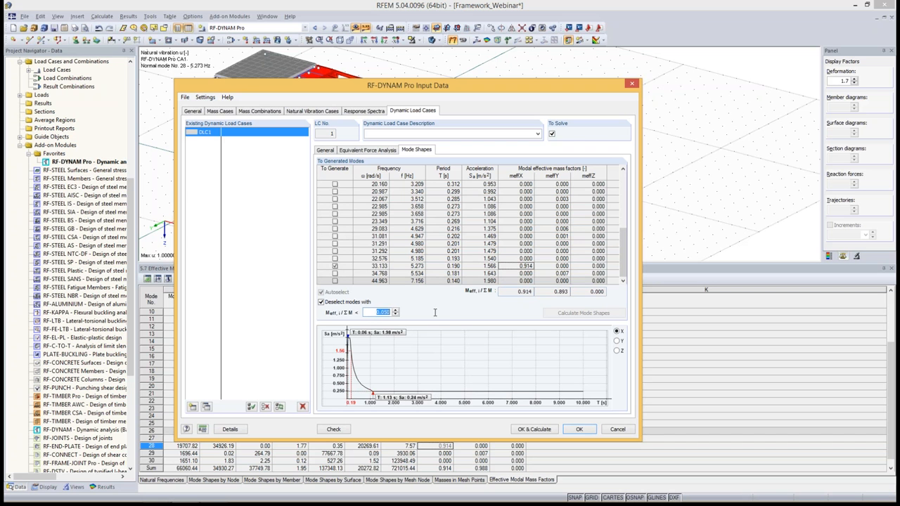
text(0.03)
key(Tab)
drag(624, 249, 628, 185)
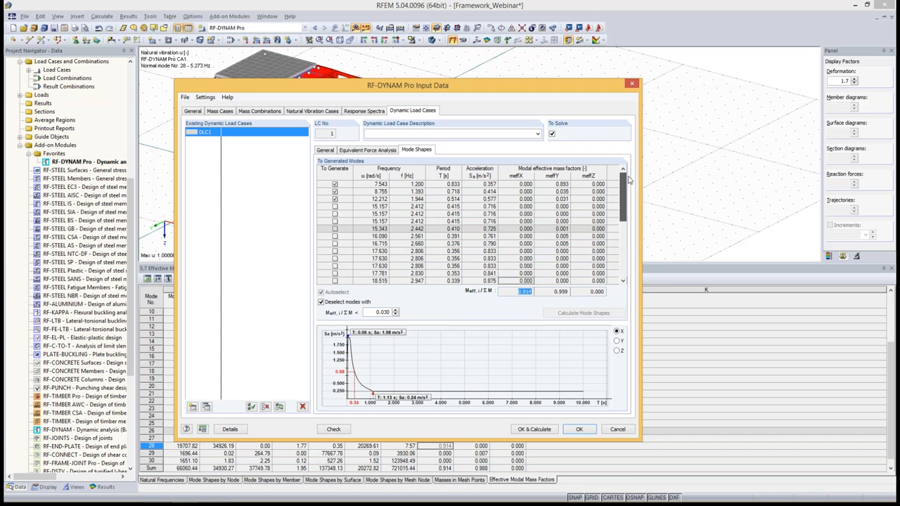
click(556, 192)
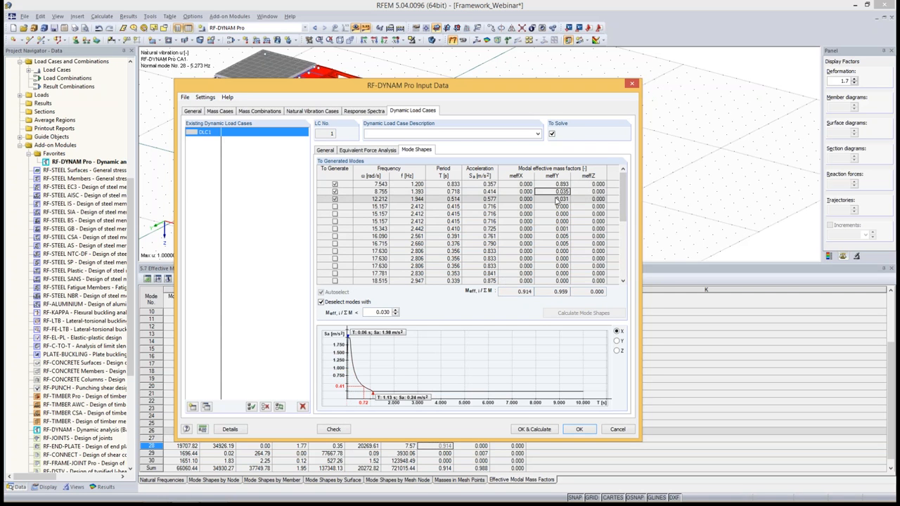
click(335, 199)
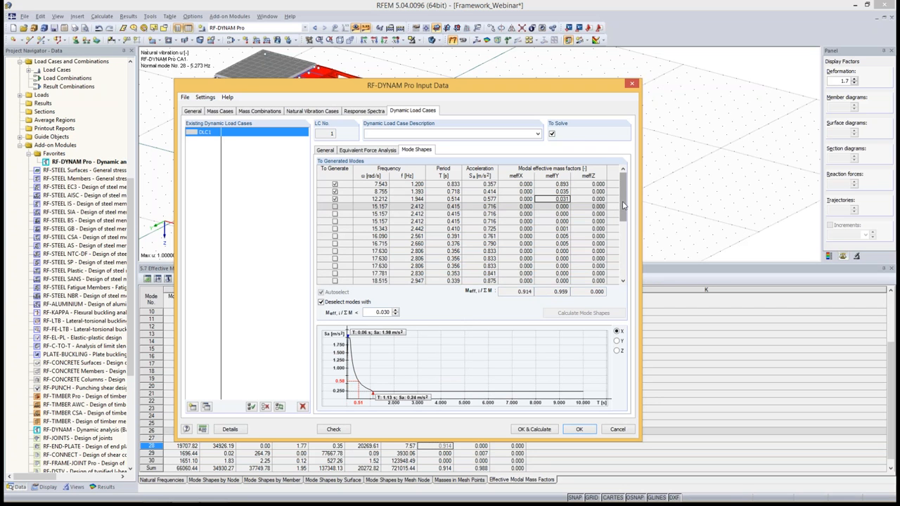
mouse_move(623, 204)
mouse_down()
mouse_move(624, 260)
mouse_move(623, 198)
mouse_up()
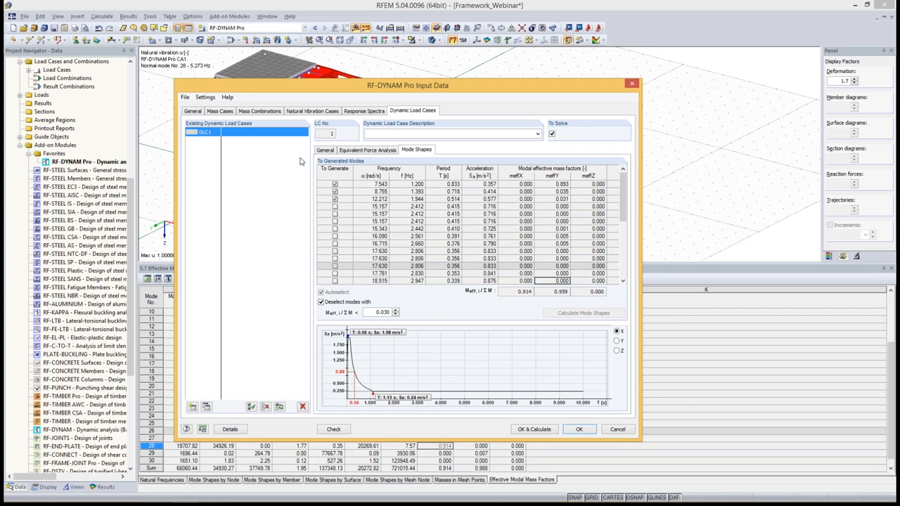
Describe DLC1 as "Without Accidental Torsion" and run the dynamic calculation.
click(393, 136)
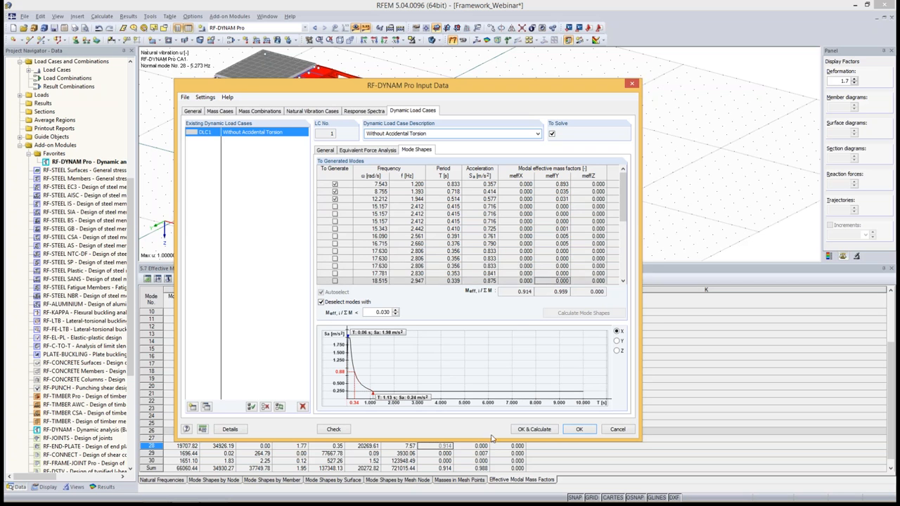
click(535, 429)
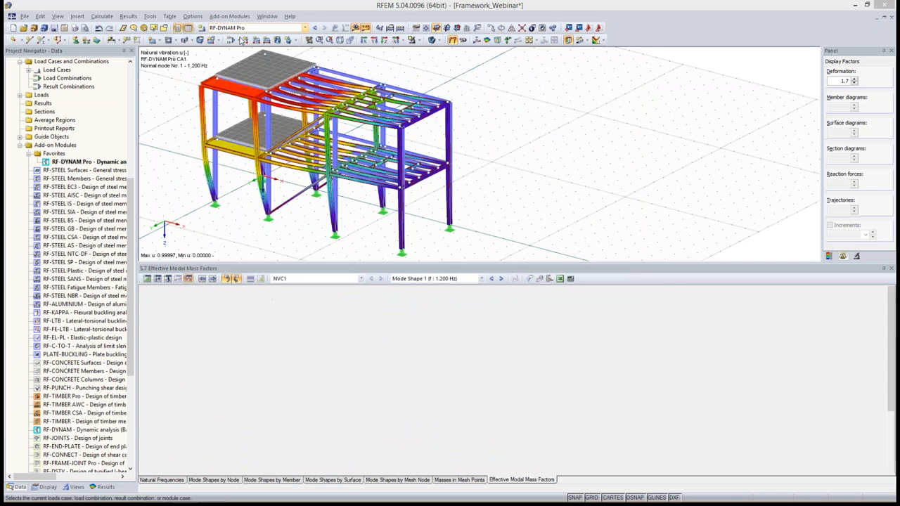
Show the equivalent loads from X-excitation of DLC1 for all mode shapes in the results table.
click(305, 280)
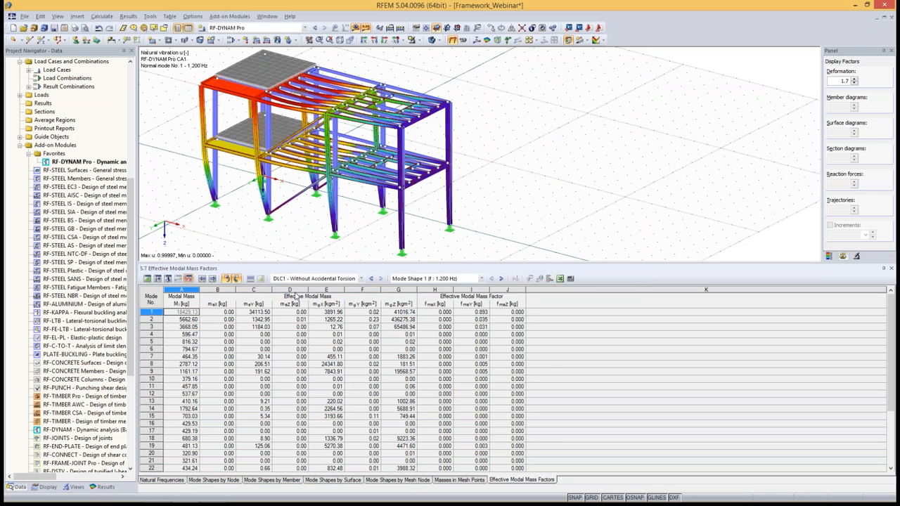
click(296, 294)
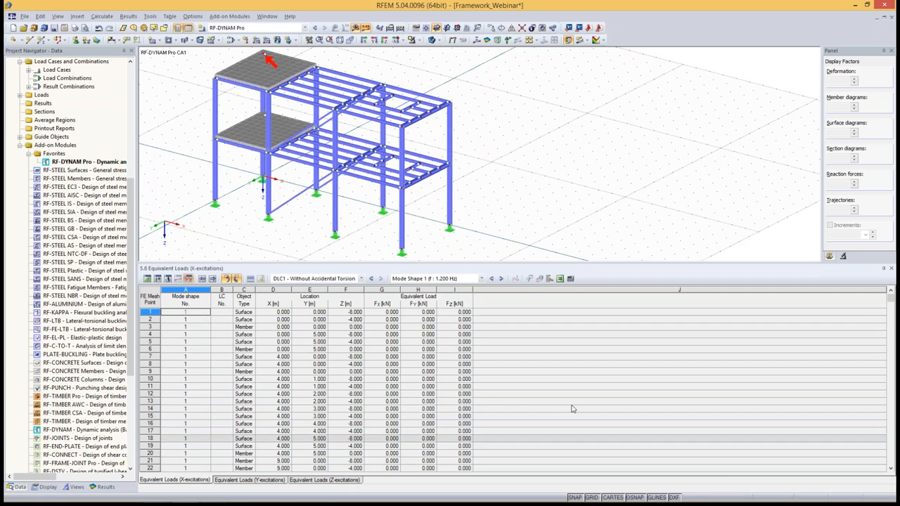
click(481, 278)
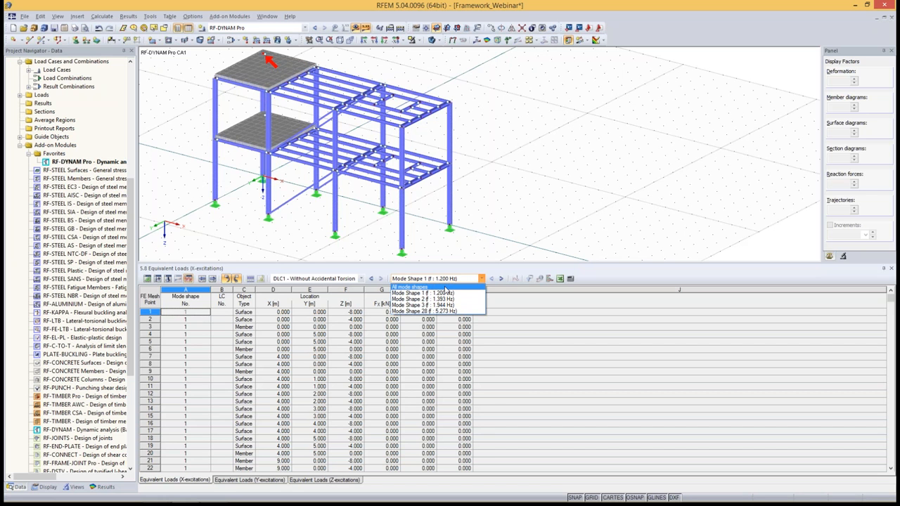
click(444, 288)
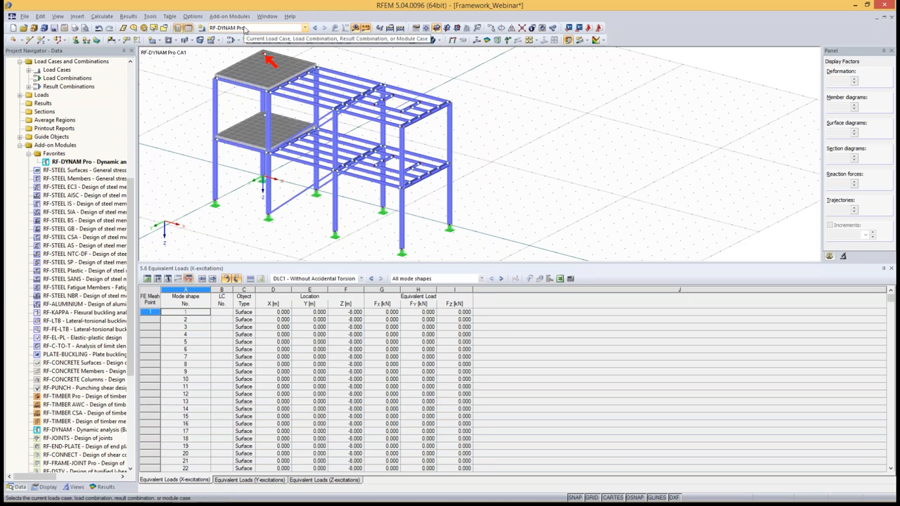
Review the load cases generated from DLC1 and the calculation parameters of LC9, mode shape 2 in direction Y.
click(244, 28)
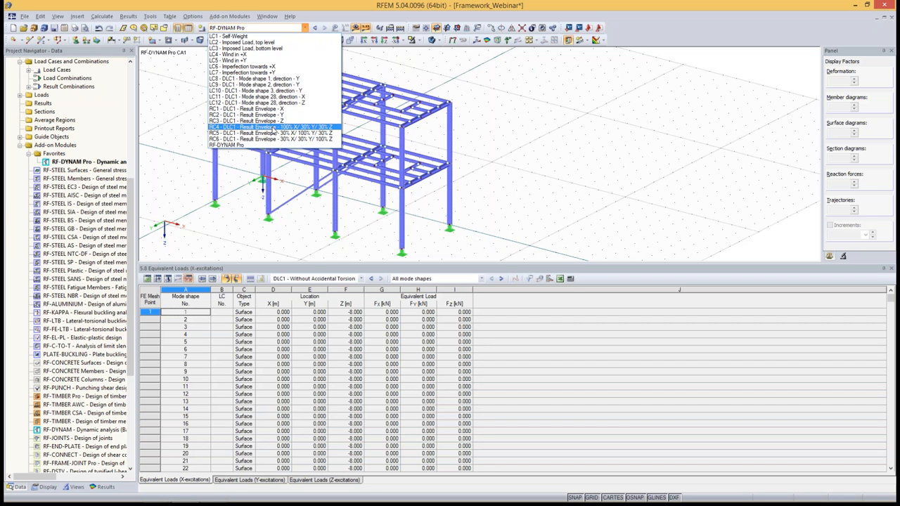
click(231, 12)
click(232, 39)
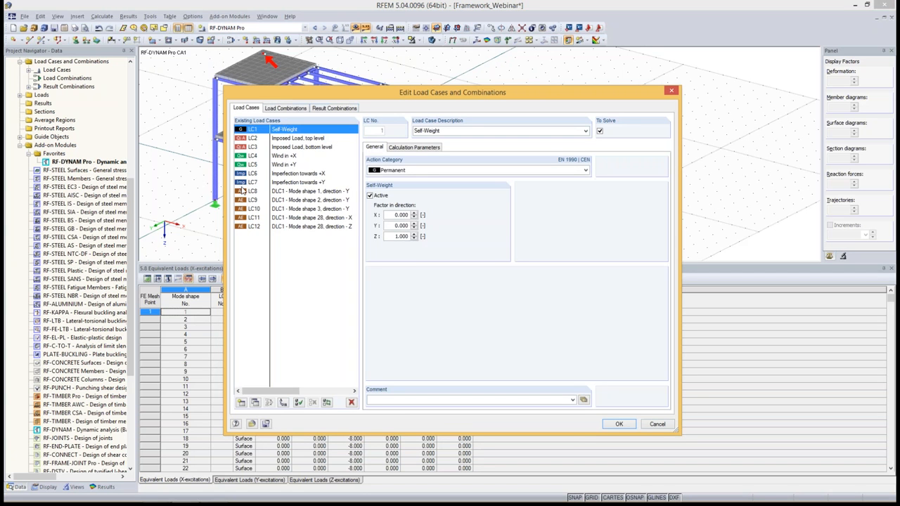
click(253, 200)
click(413, 146)
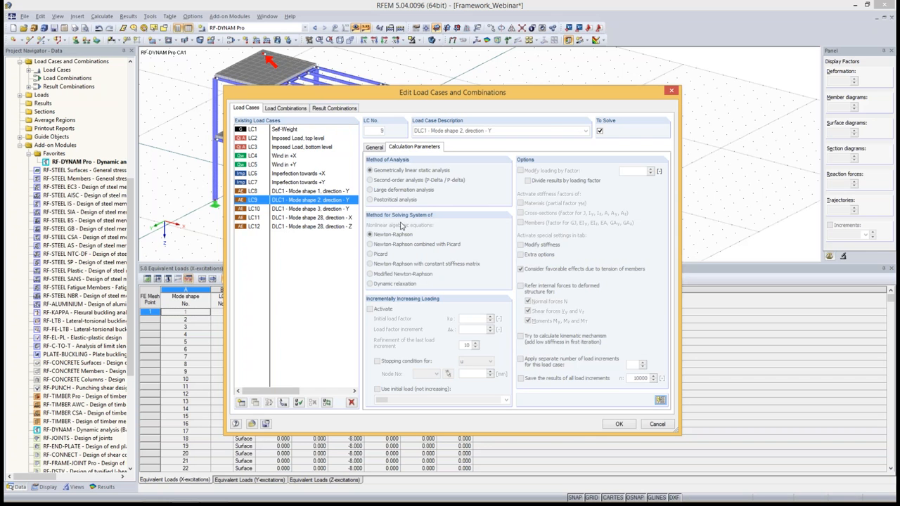
Review the load cases combined in result combination RC2 and preserve the signs in its quadratic (SRSS) combination.
click(344, 108)
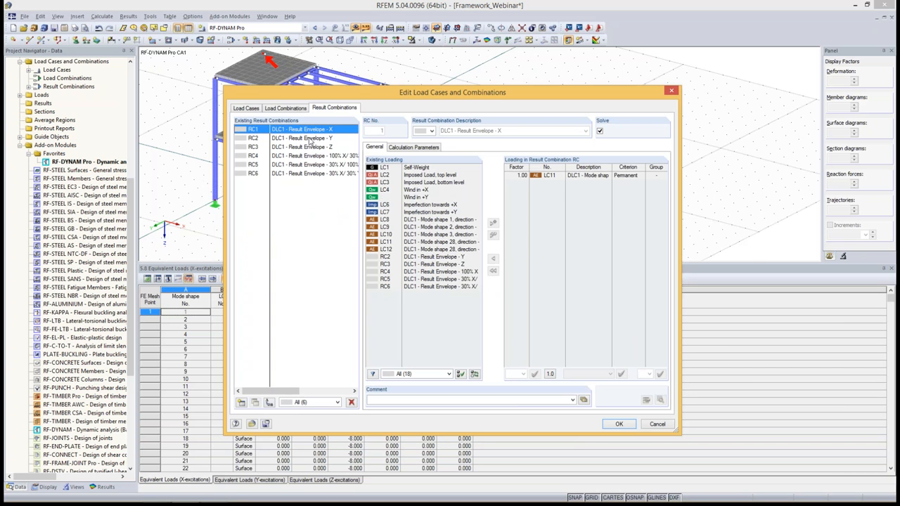
click(310, 139)
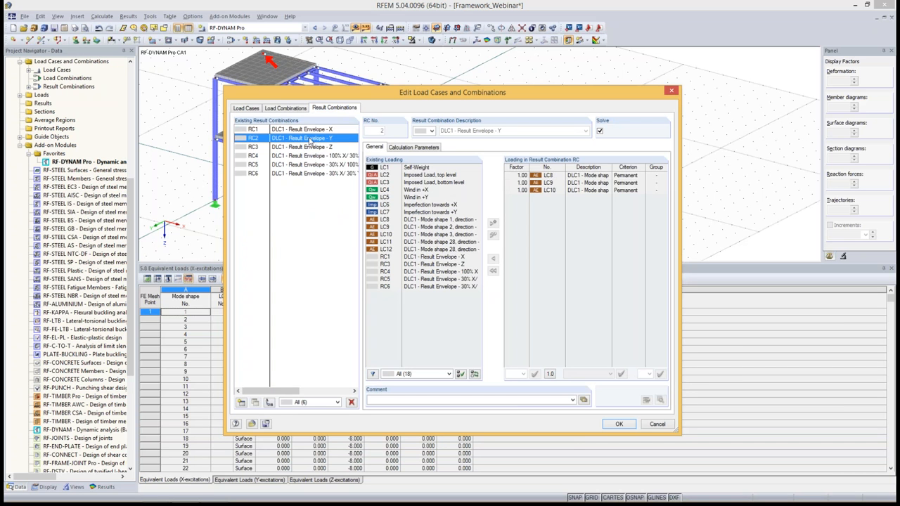
click(558, 191)
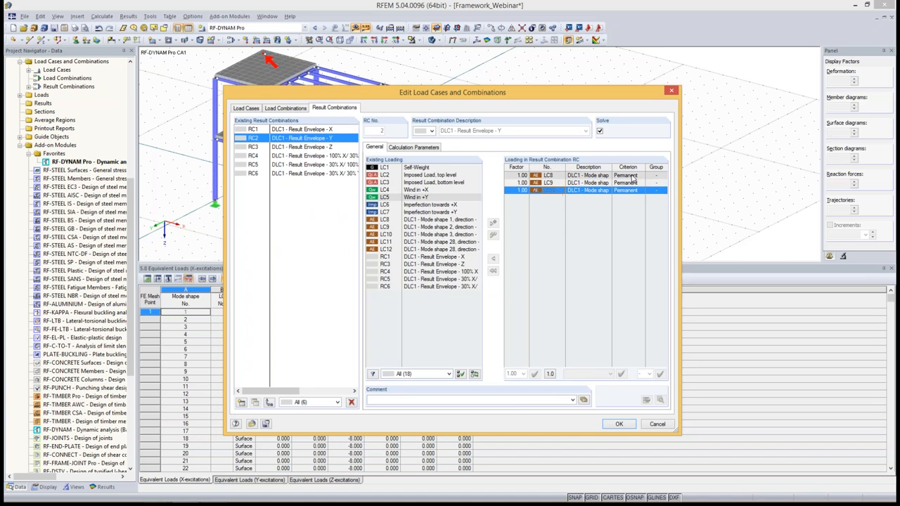
click(555, 176)
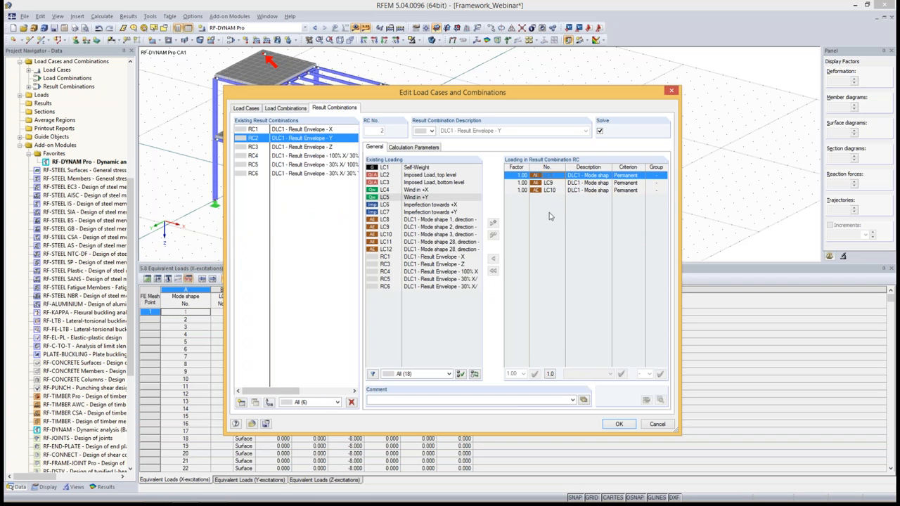
click(430, 149)
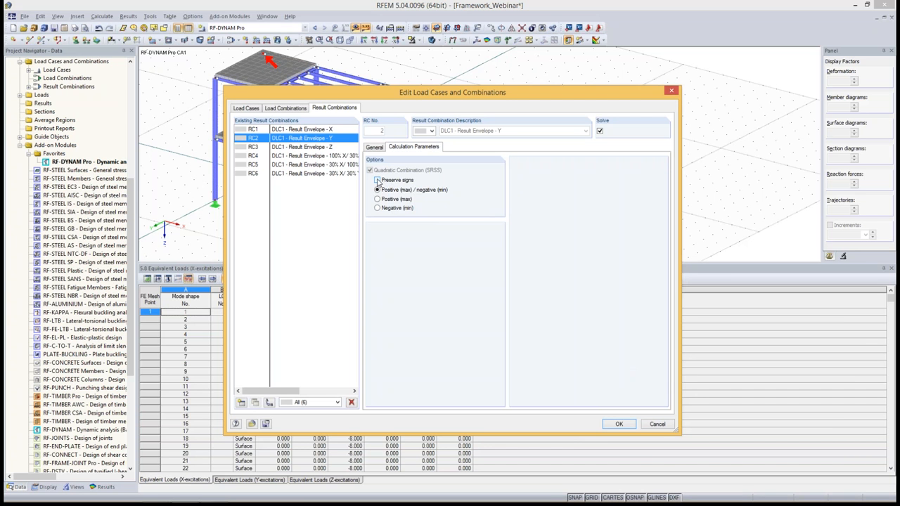
click(378, 180)
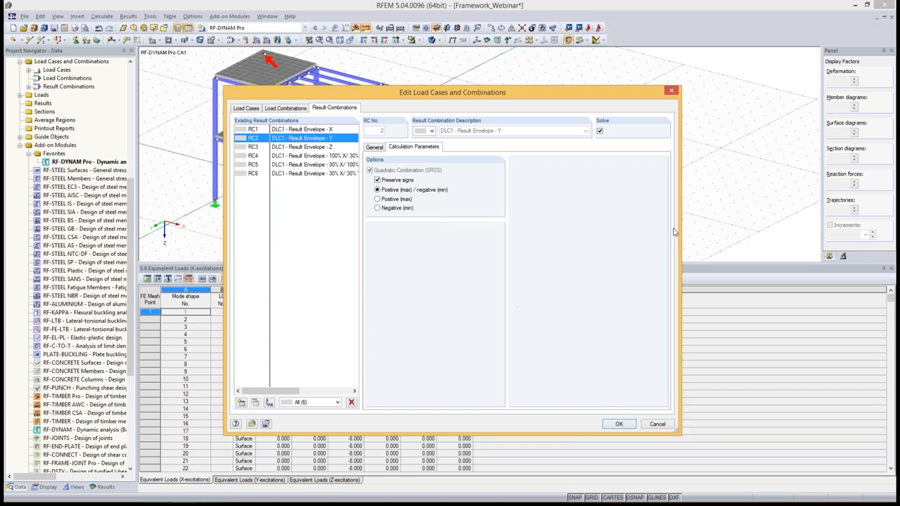
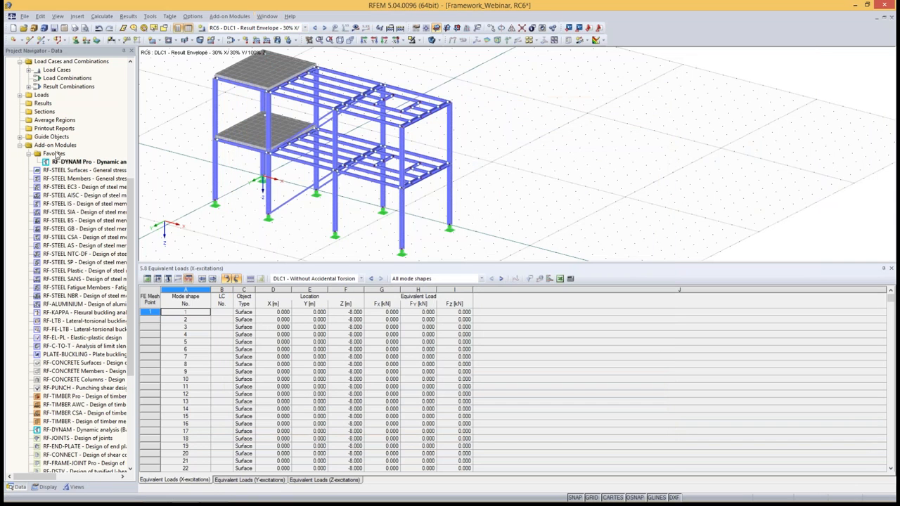
Copy dynamic load case DLC1 in RF-DYNAM Pro and describe the copy as "With Accidental Torsion".
double_click(60, 163)
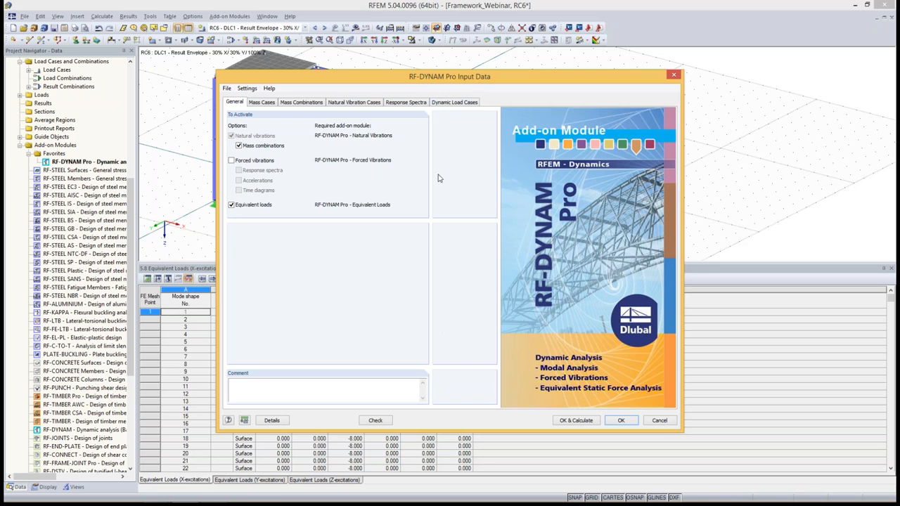
click(450, 102)
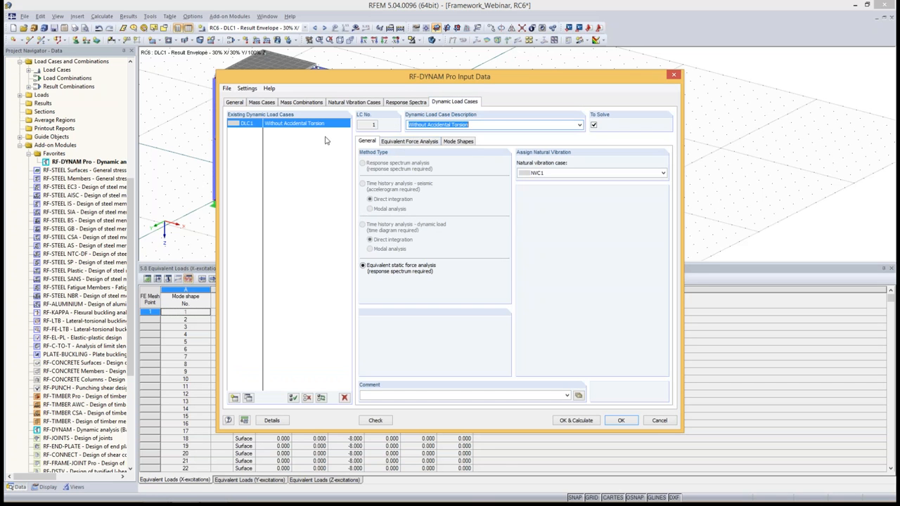
click(410, 141)
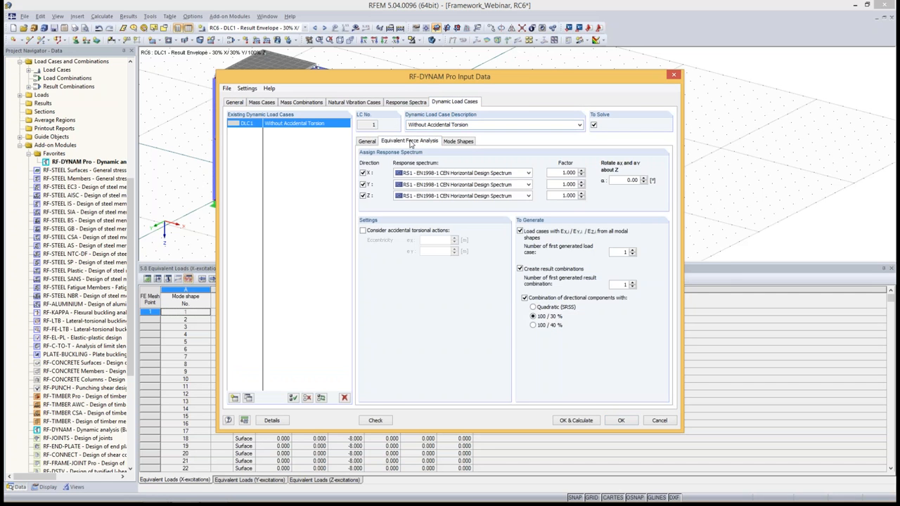
click(247, 398)
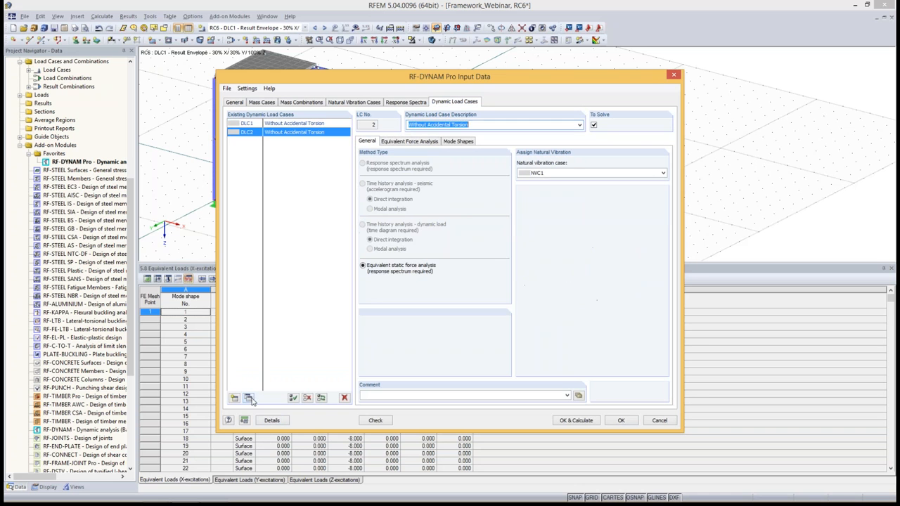
click(428, 124)
key(BackSpace)
key(BackSpace)
key(BackSpace)
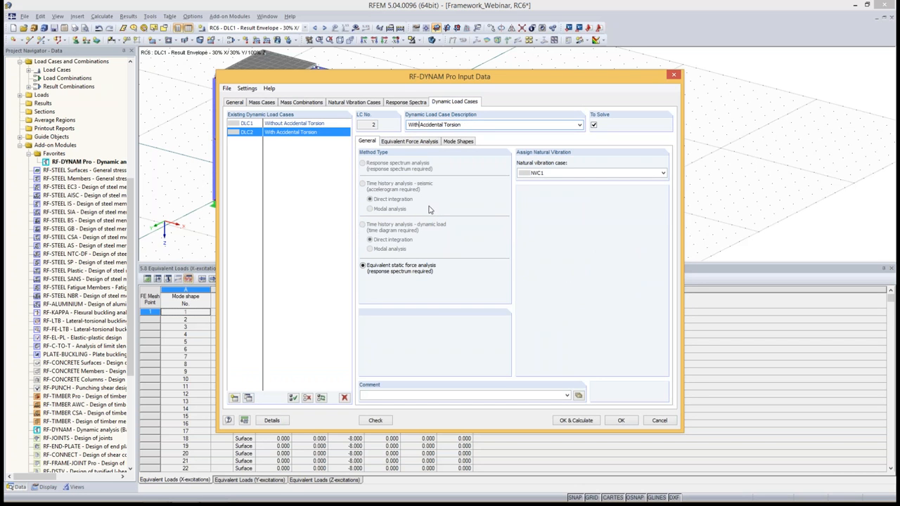
Consider accidental torsional actions in DLC2 with eccentricities eX 0.7 m and eY 0.25 m, and run the dynamic calculation.
click(406, 142)
click(381, 232)
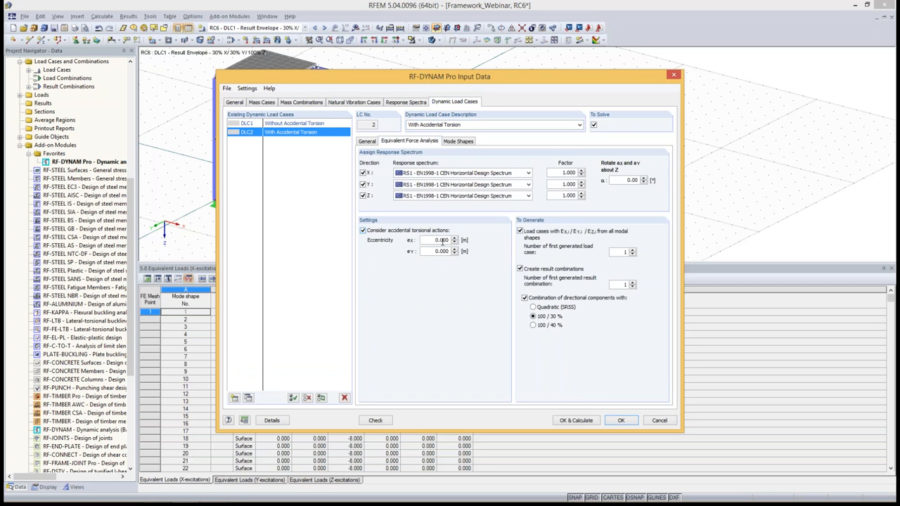
click(430, 239)
drag(385, 77, 658, 67)
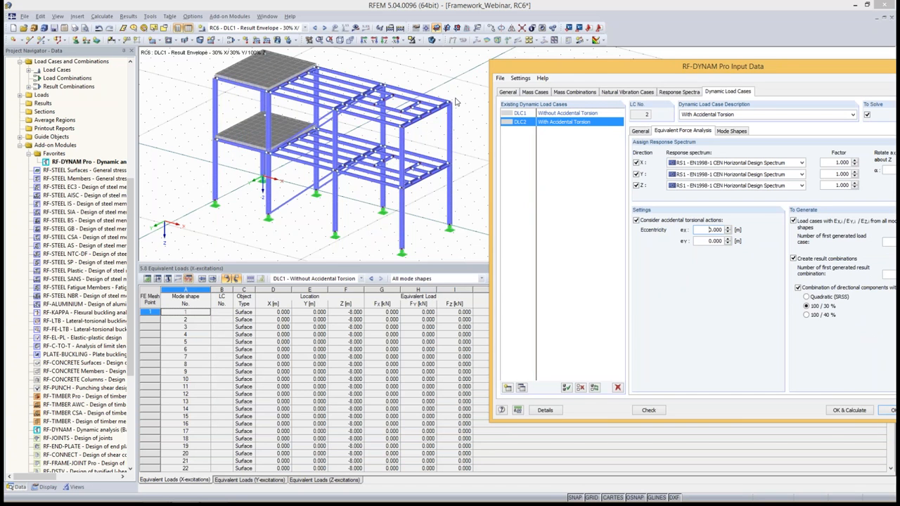
drag(579, 70, 315, 79)
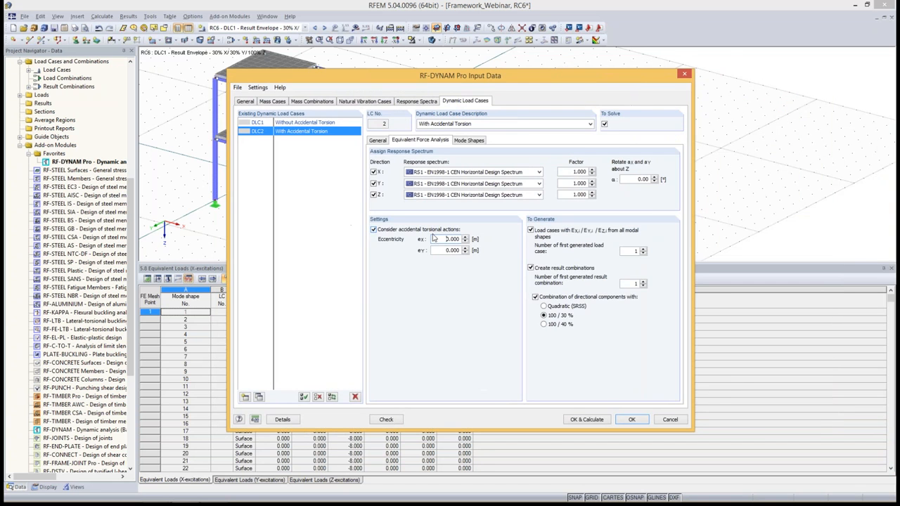
drag(437, 238, 483, 239)
text(0.7)
key(Tab)
text(0)
key(Tab)
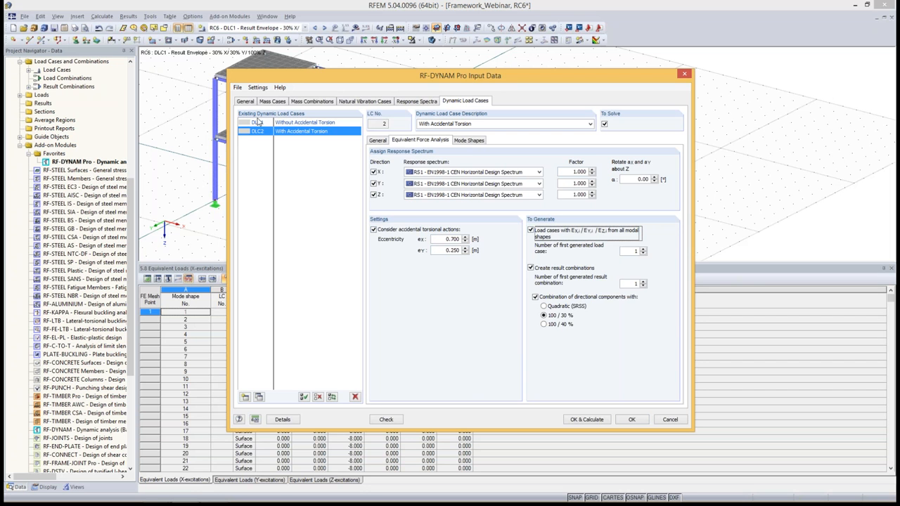
click(601, 420)
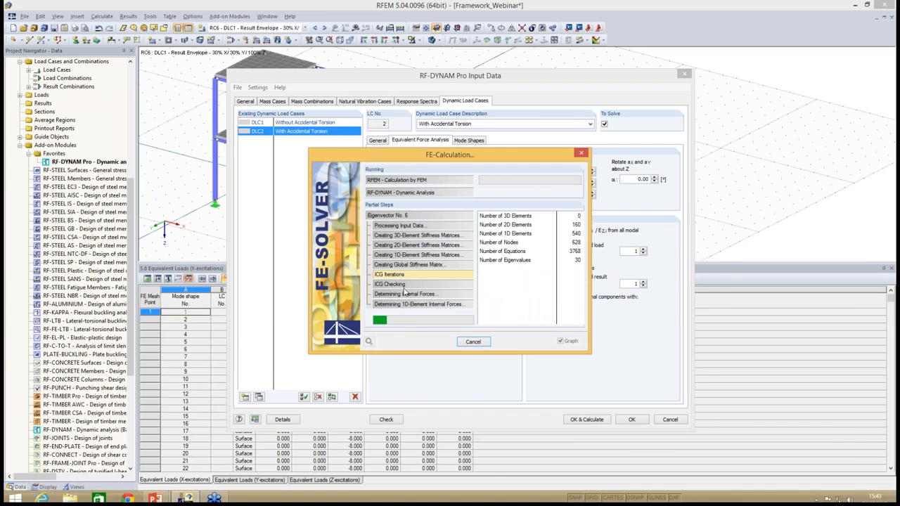
key(alt+Tab)
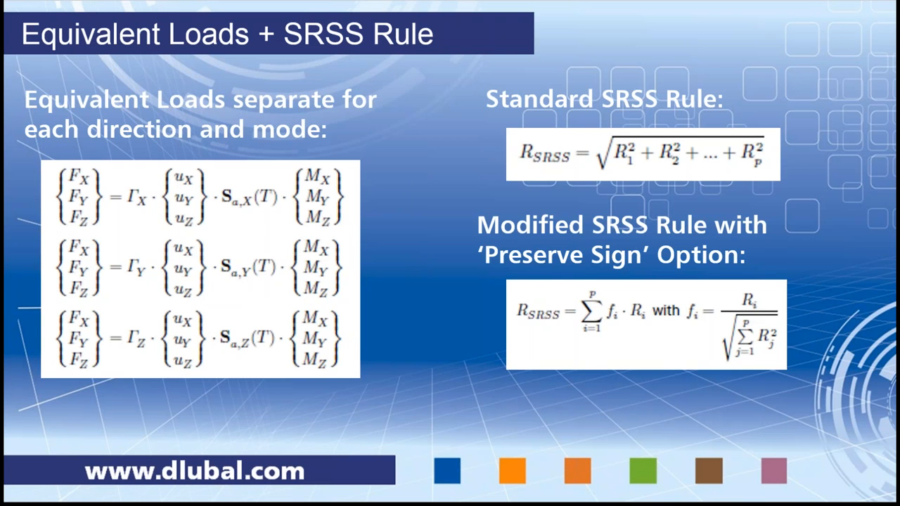
key(Right)
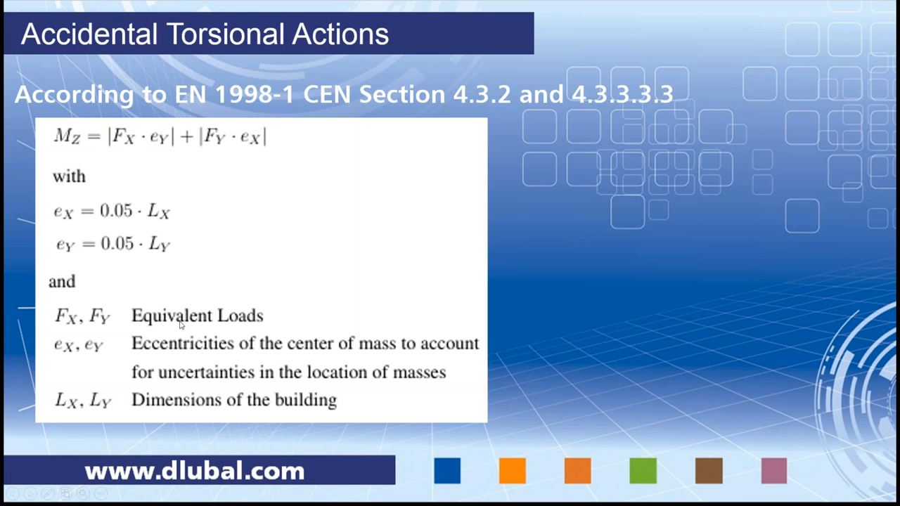
click(264, 235)
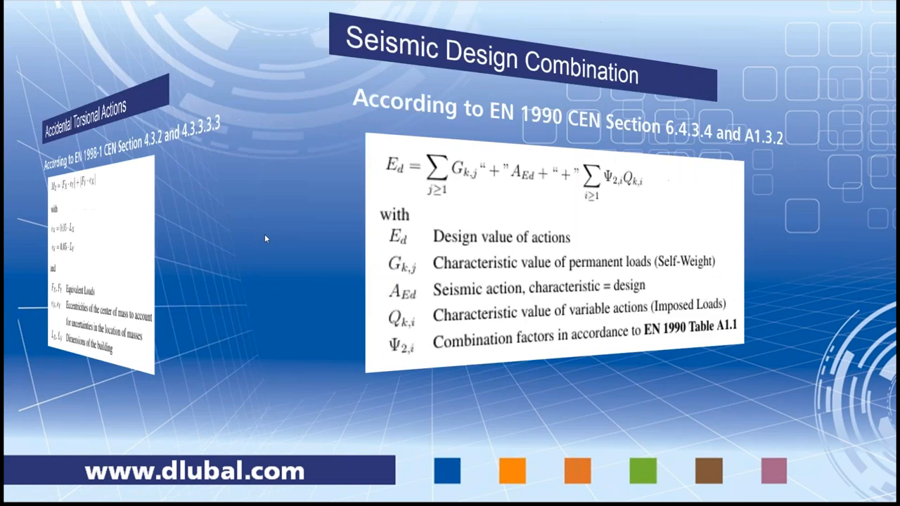
key(alt+Tab)
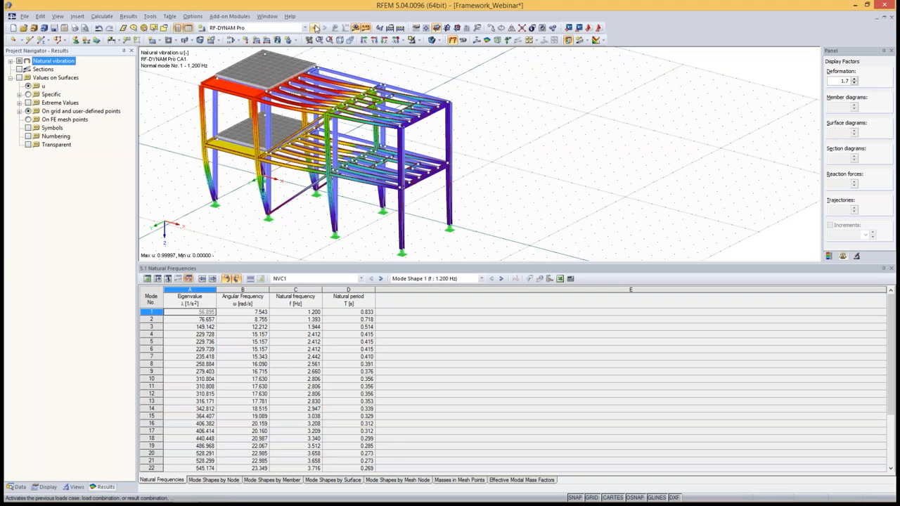
Compare the nodal forces and torsional moments on a column in LC13 (torsion +) and LC14 (torsion -) of DLC2.
click(286, 28)
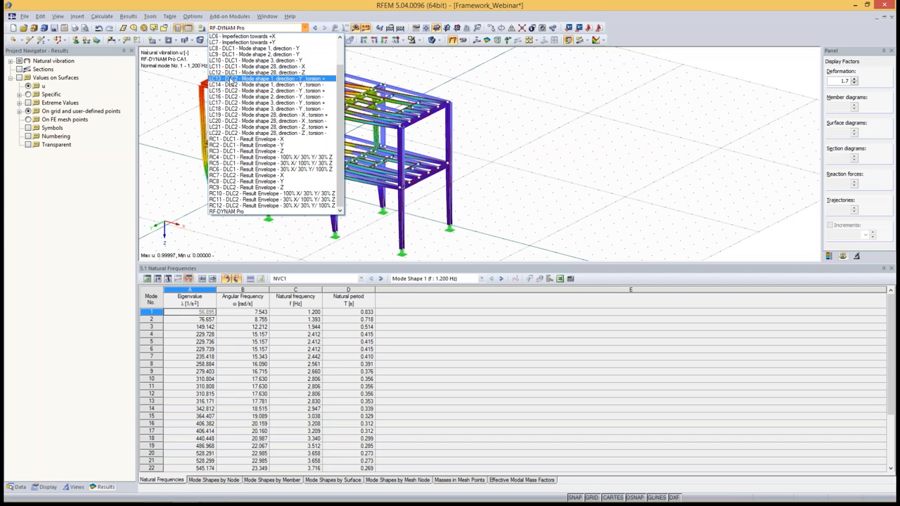
click(328, 83)
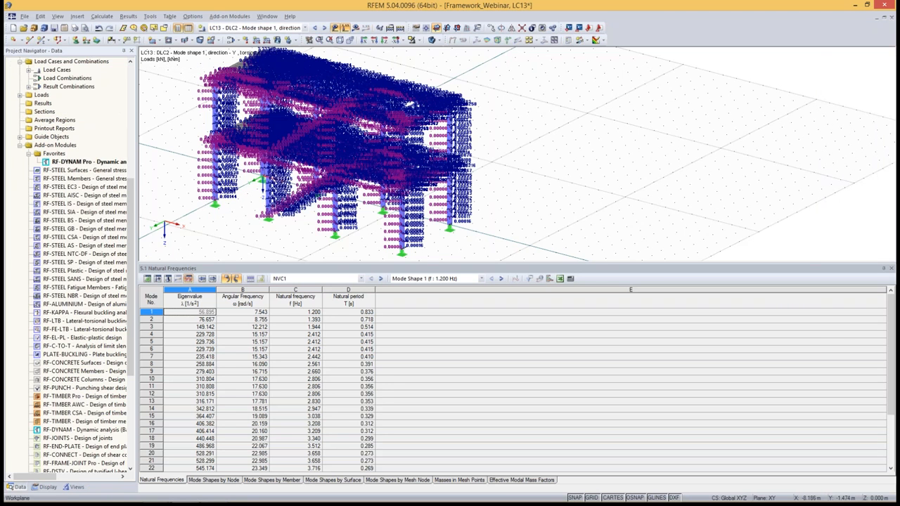
middle_drag(171, 146, 306, 155)
scroll(306, 155, up, 4)
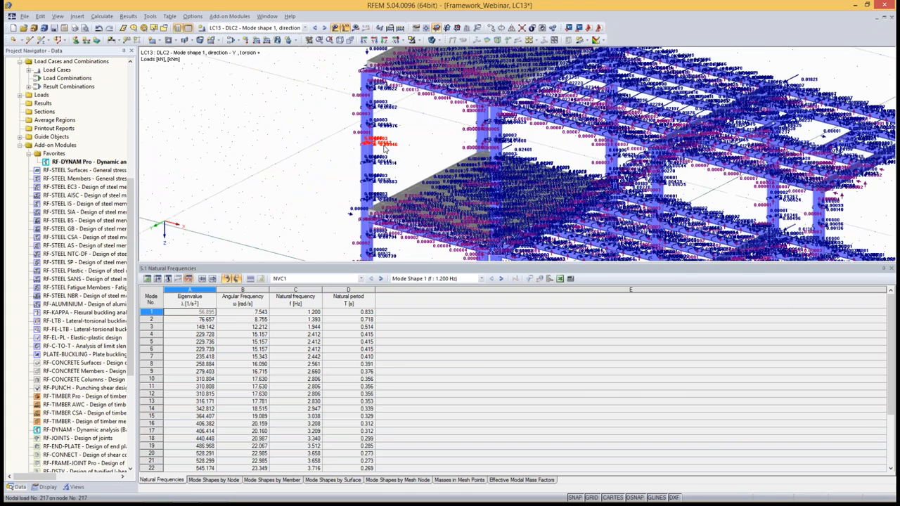
scroll(385, 148, up, 8)
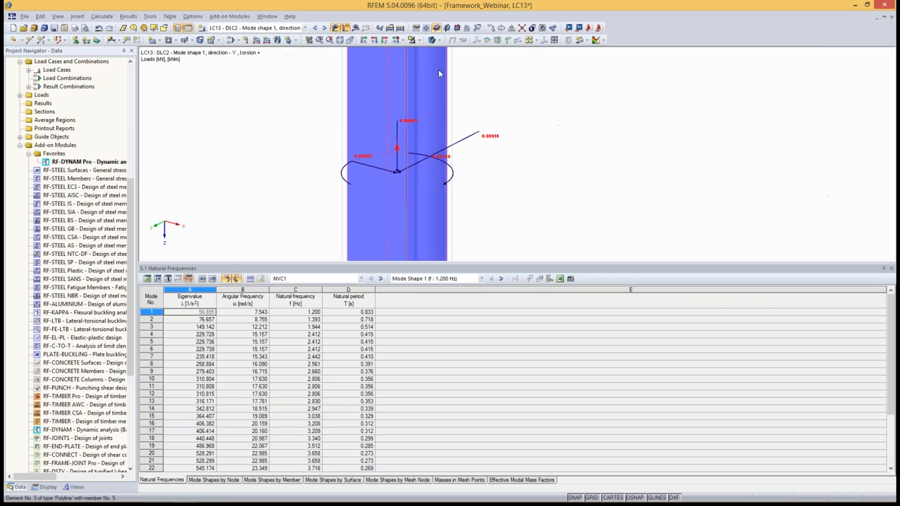
mouse_move(448, 181)
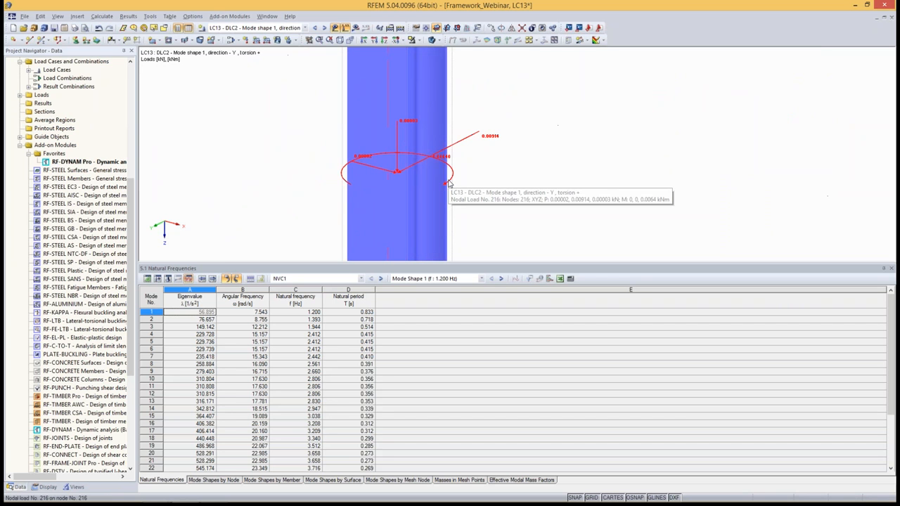
click(263, 30)
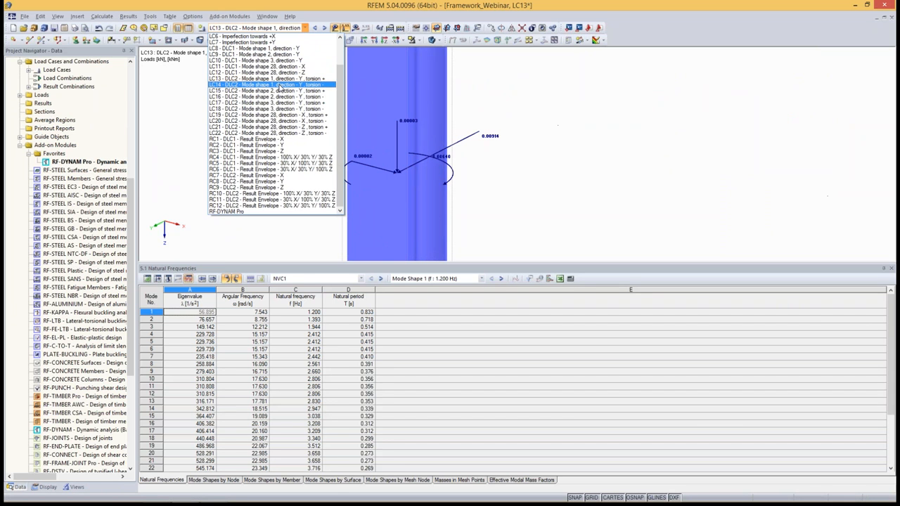
click(280, 86)
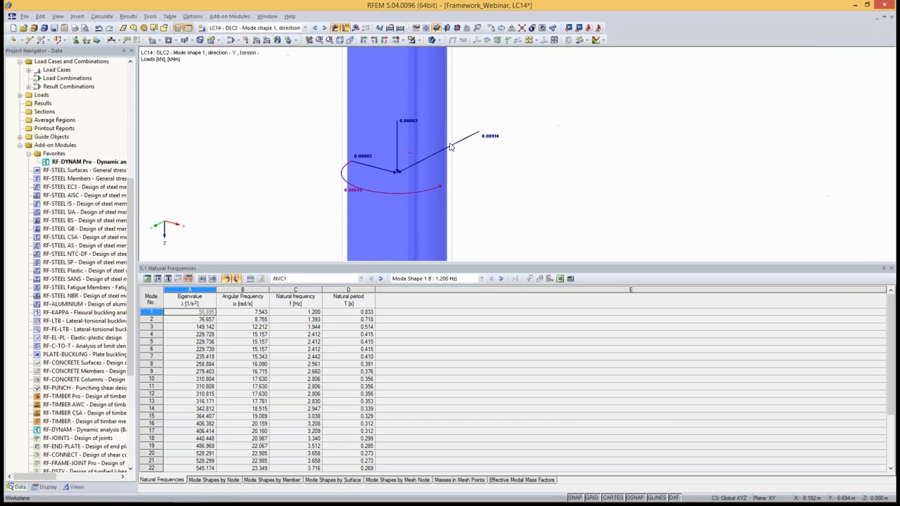
Review the load cases and groups in result combinations RC7 and RC8, compare them with RC2, and check RC8's calculation parameters.
click(232, 39)
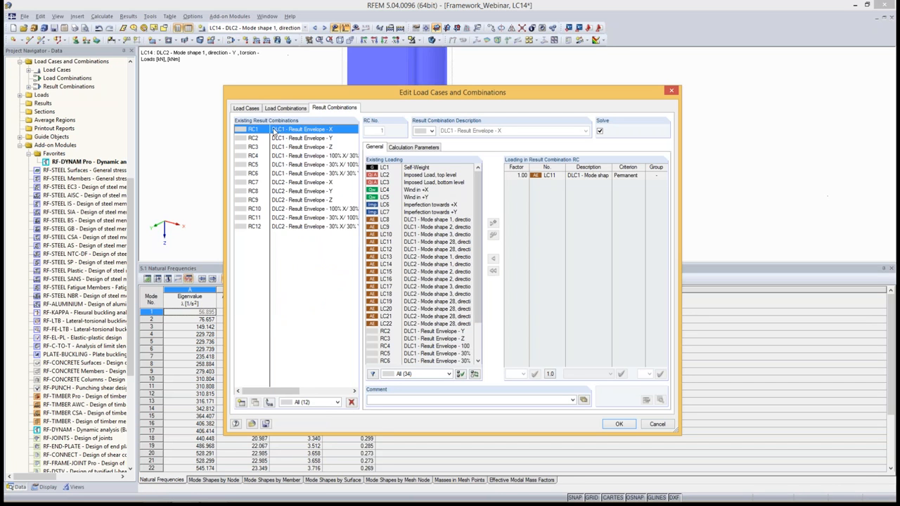
click(282, 183)
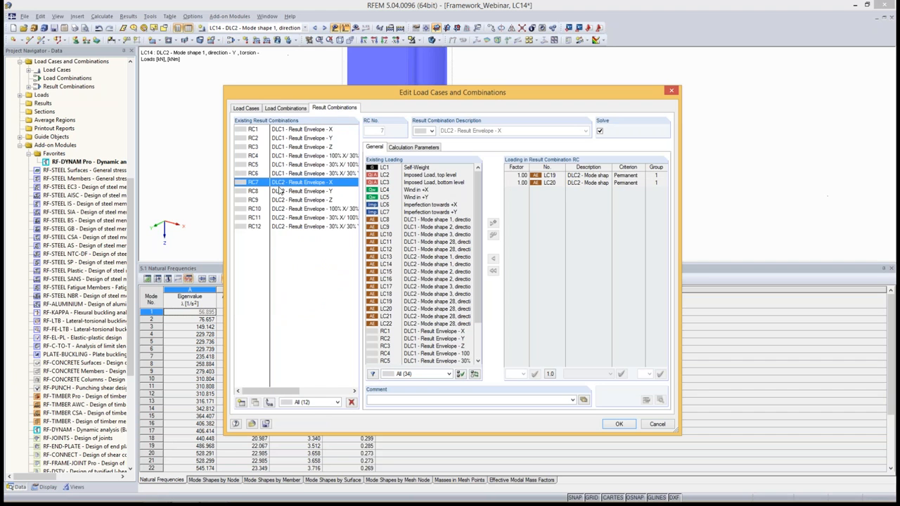
click(279, 191)
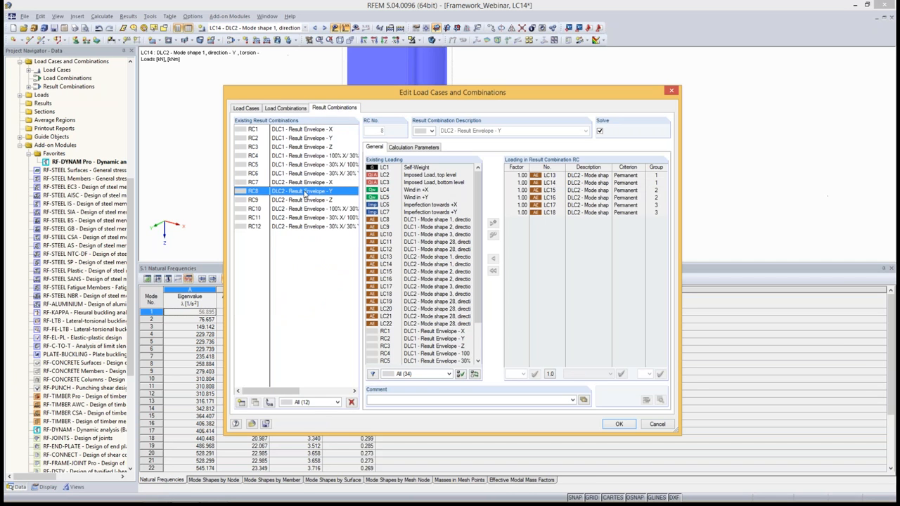
click(524, 212)
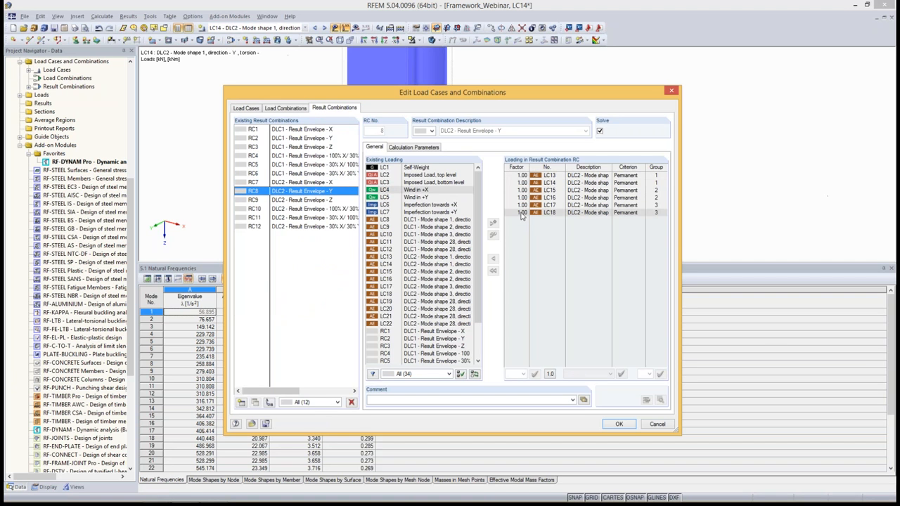
click(296, 138)
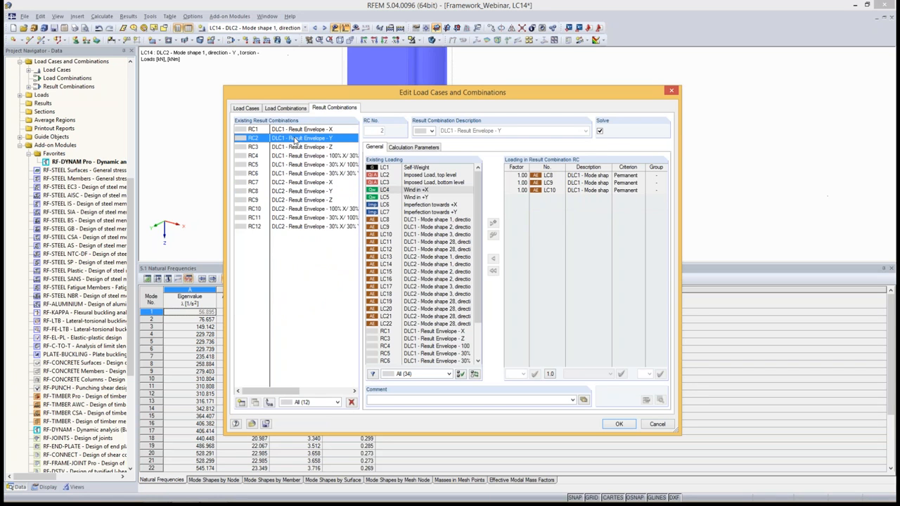
click(299, 191)
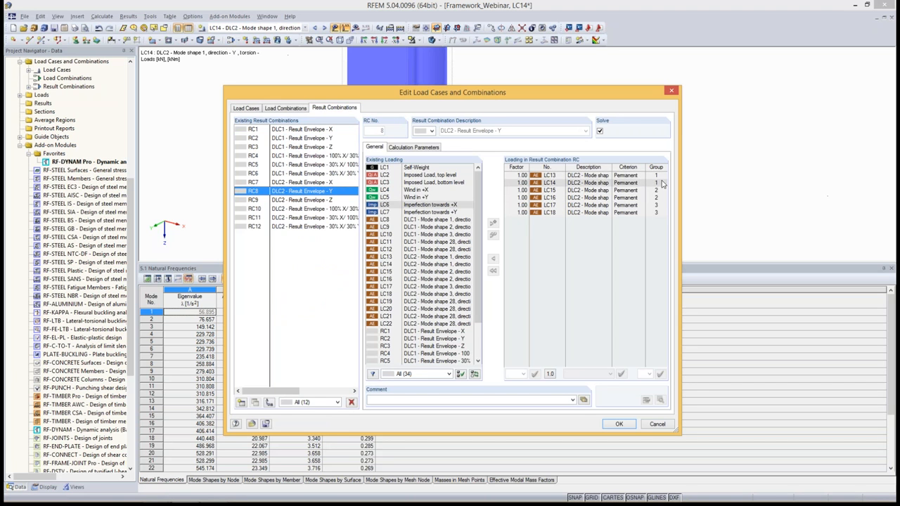
click(633, 183)
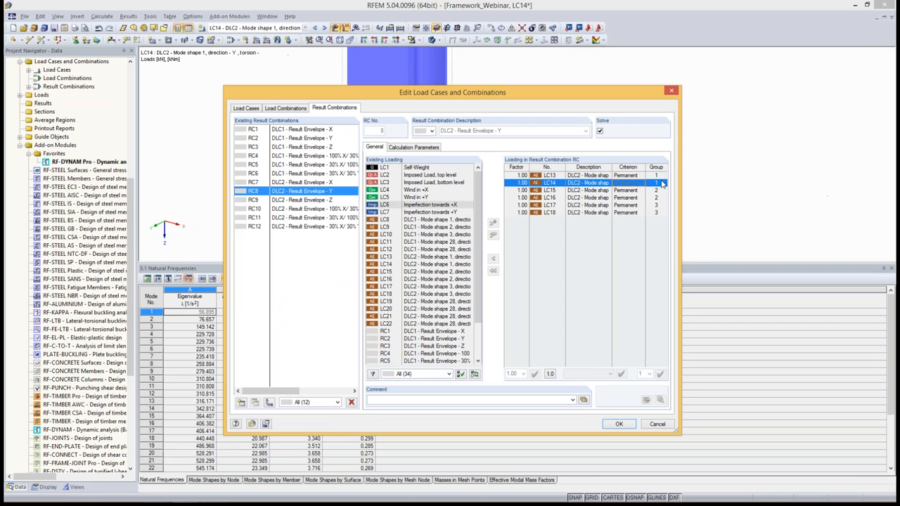
click(420, 148)
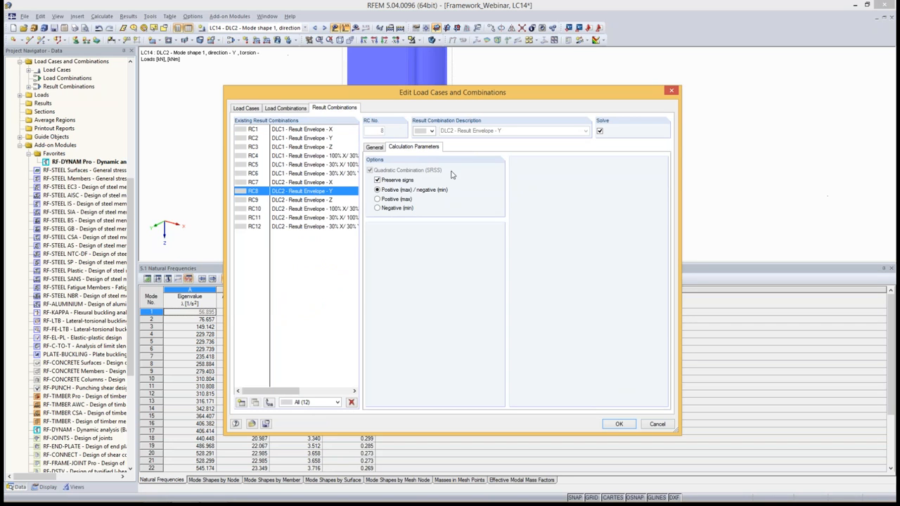
Review the directional result combinations RC10 to RC12 of DLC2 and the factors of their combined envelopes.
click(308, 209)
click(310, 217)
click(309, 226)
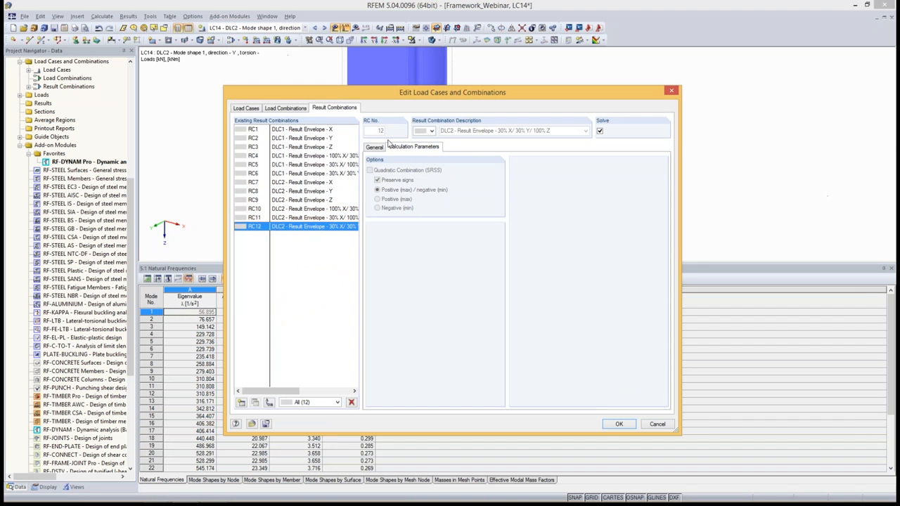
click(374, 147)
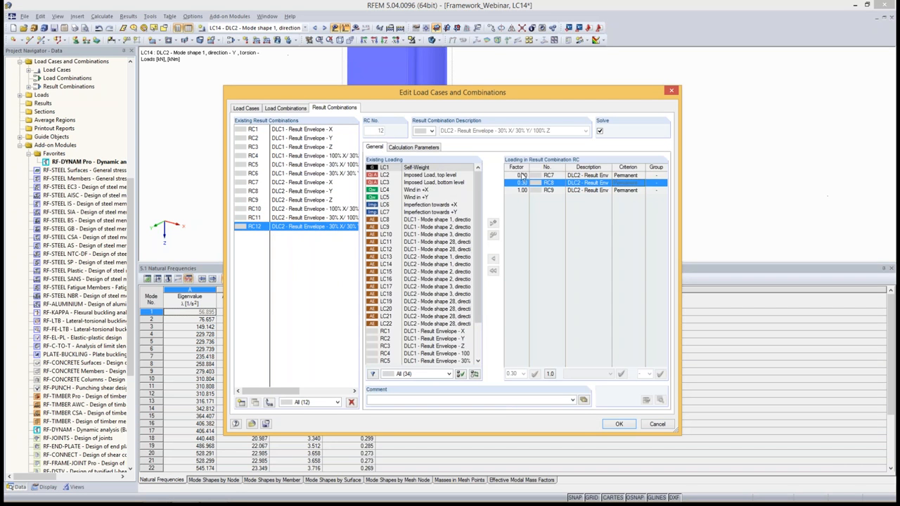
click(320, 216)
click(320, 210)
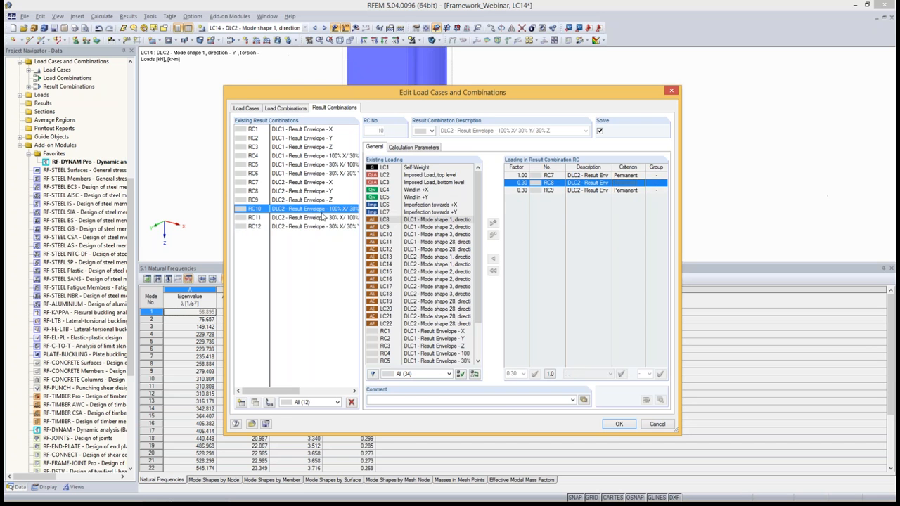
click(618, 425)
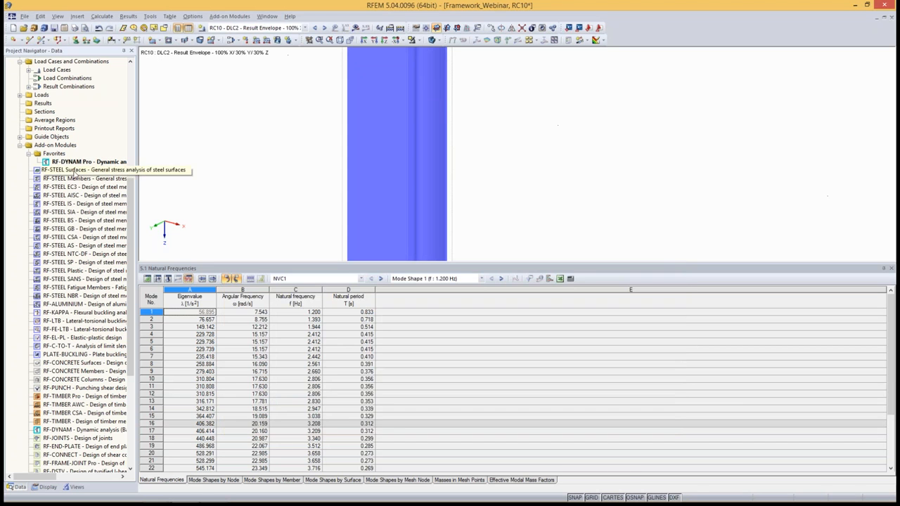
Exclude dynamic load case DLC1 (Without Accidental Torsion) from being solved in RF-DYNAM Pro.
double_click(92, 161)
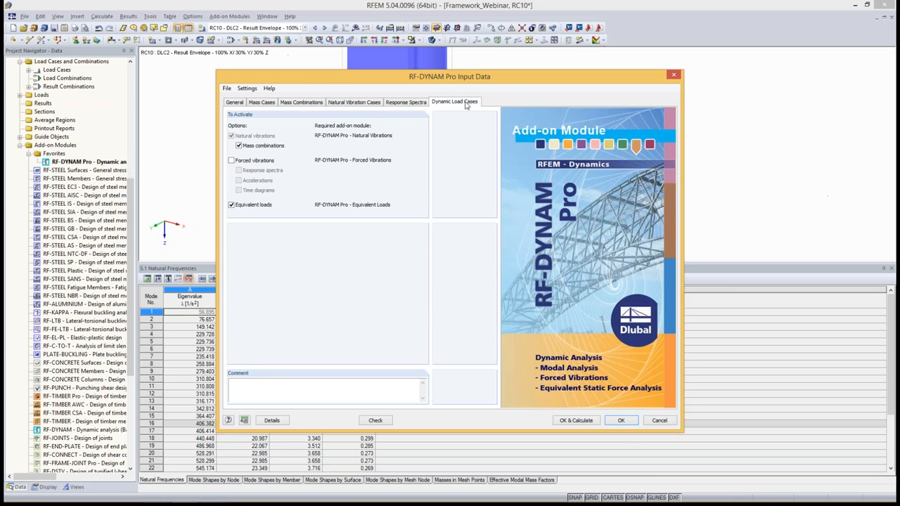
click(467, 102)
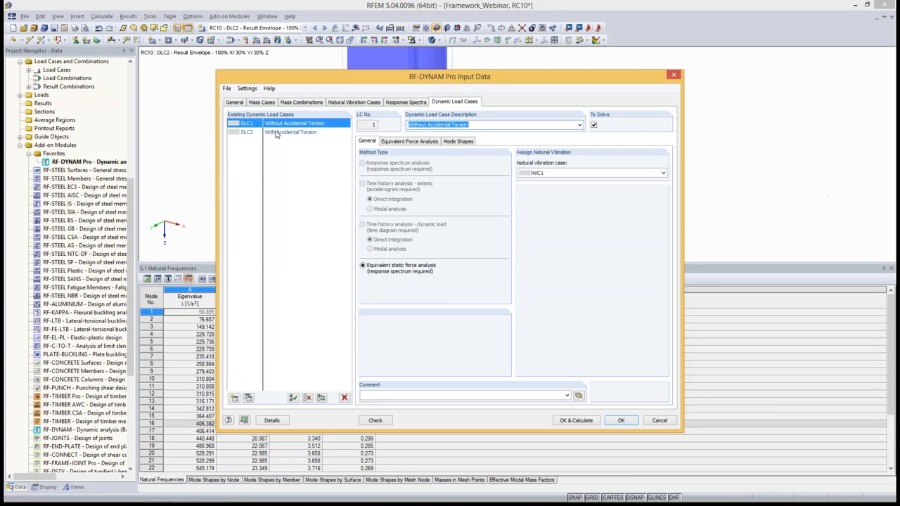
click(276, 134)
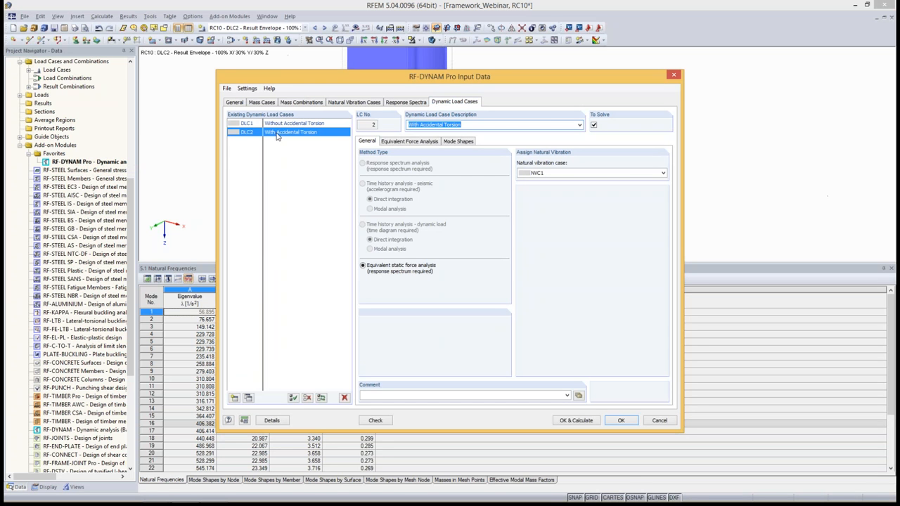
click(280, 125)
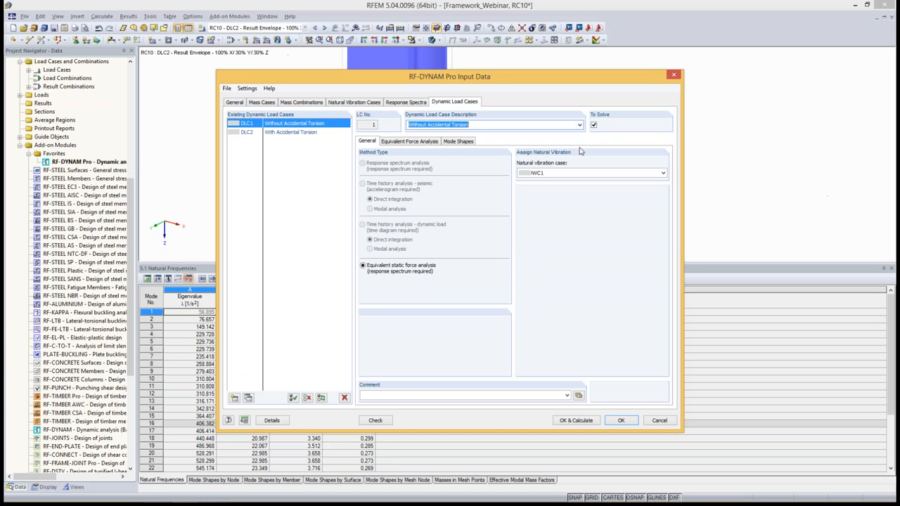
click(594, 125)
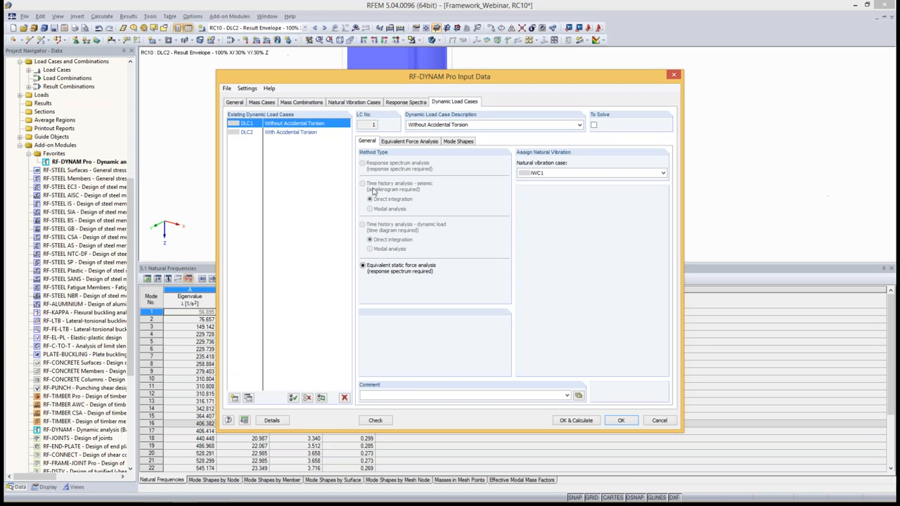
Deactivate the Z-direction response spectrum in the equivalent force analysis of DLC2.
click(274, 133)
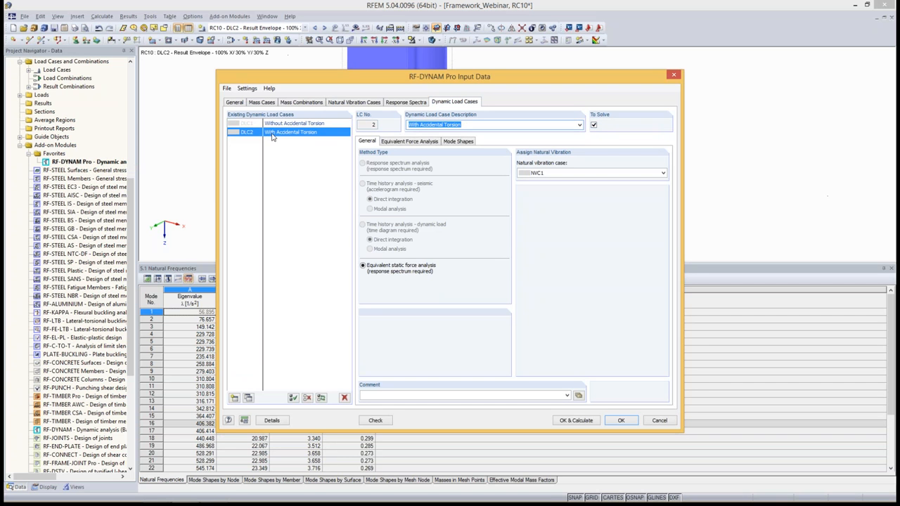
click(428, 143)
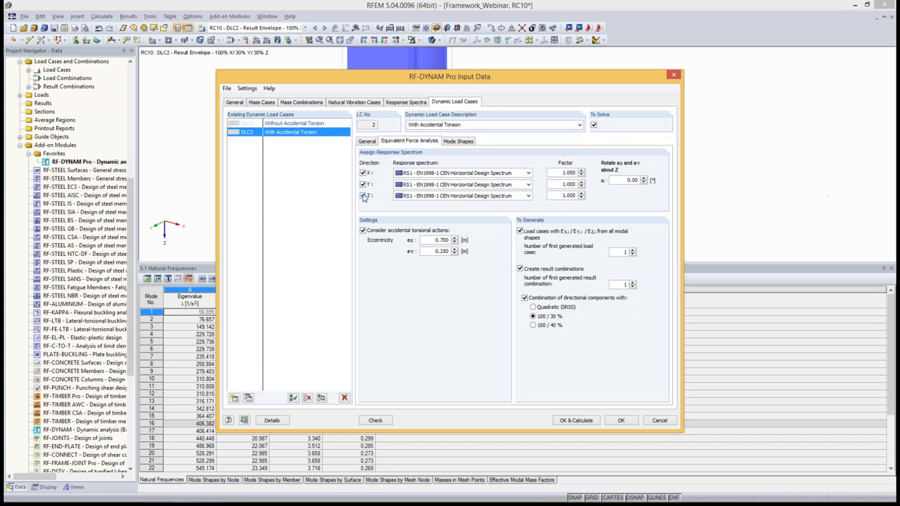
click(362, 196)
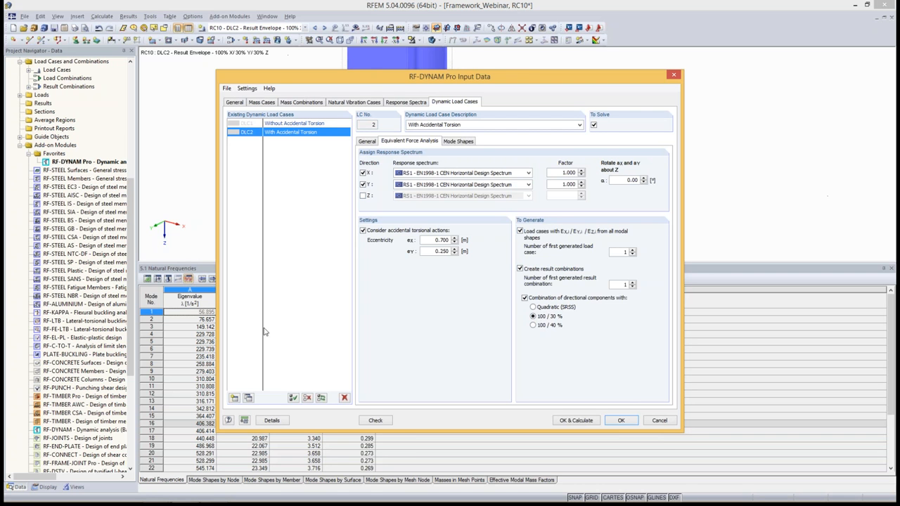
Check the mode shapes selected for DLC2, run the dynamic calculation and switch to the PowerPoint presentation meanwhile.
click(457, 142)
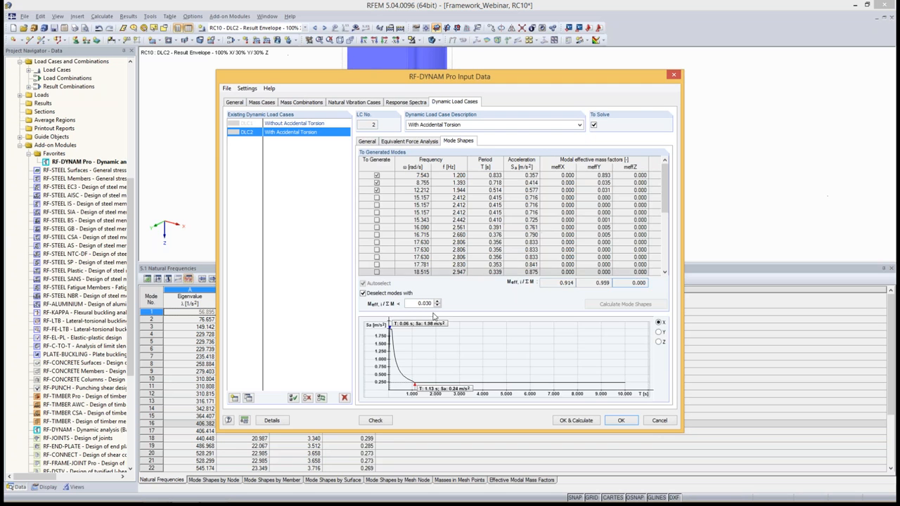
click(367, 141)
click(576, 420)
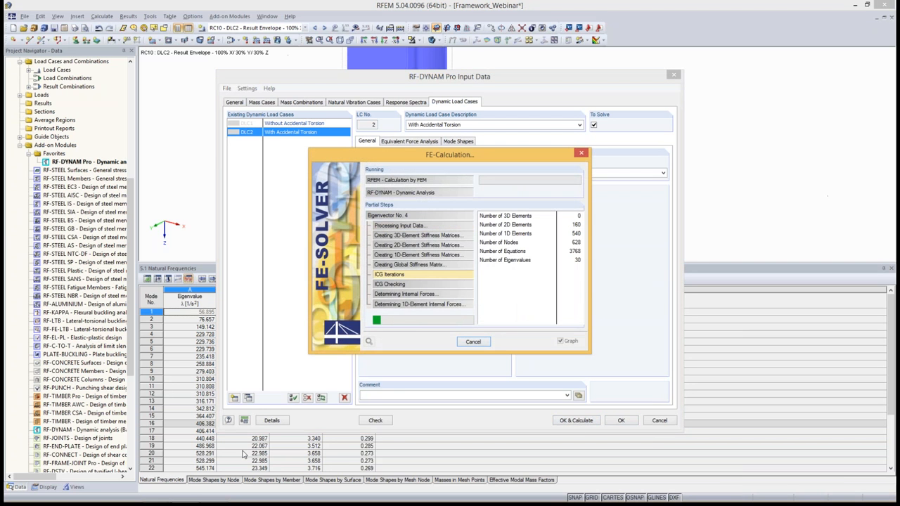
key(alt+Tab)
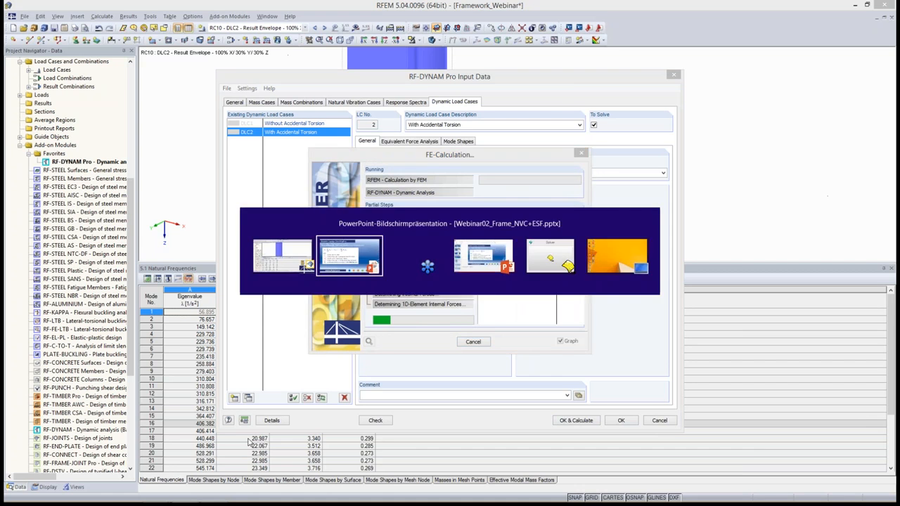
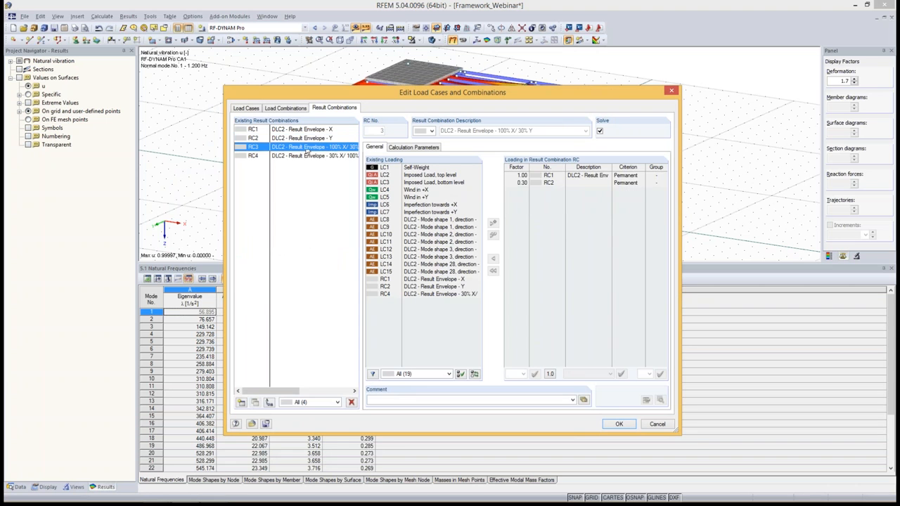
Review the factors of the X and Y envelopes in the directional result combinations RC3 and RC4.
click(517, 176)
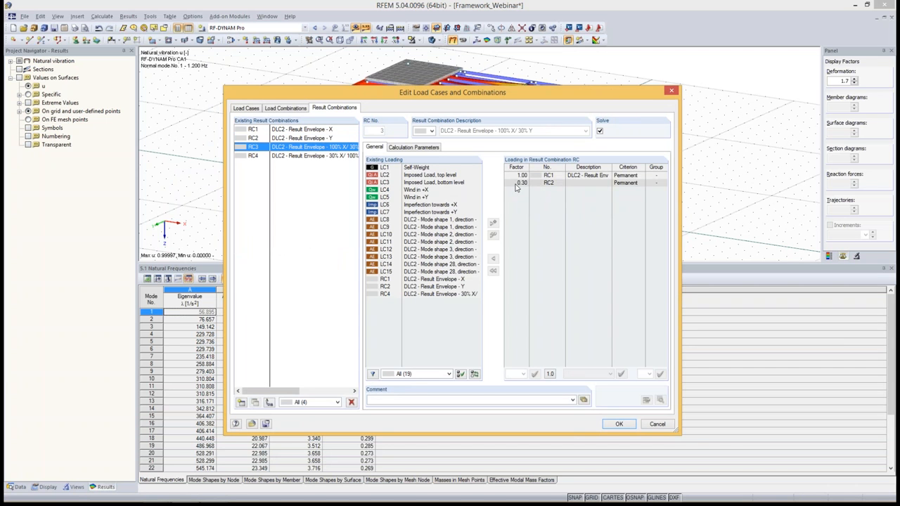
click(517, 170)
click(513, 176)
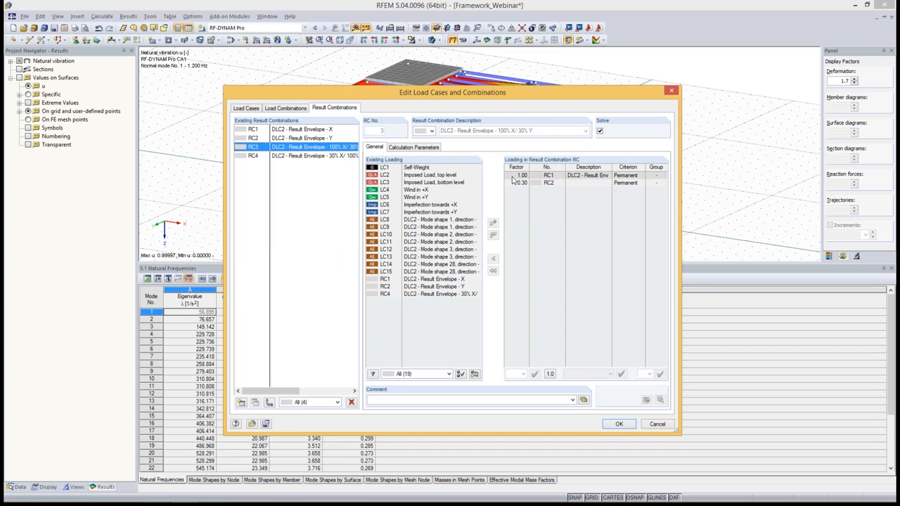
click(320, 156)
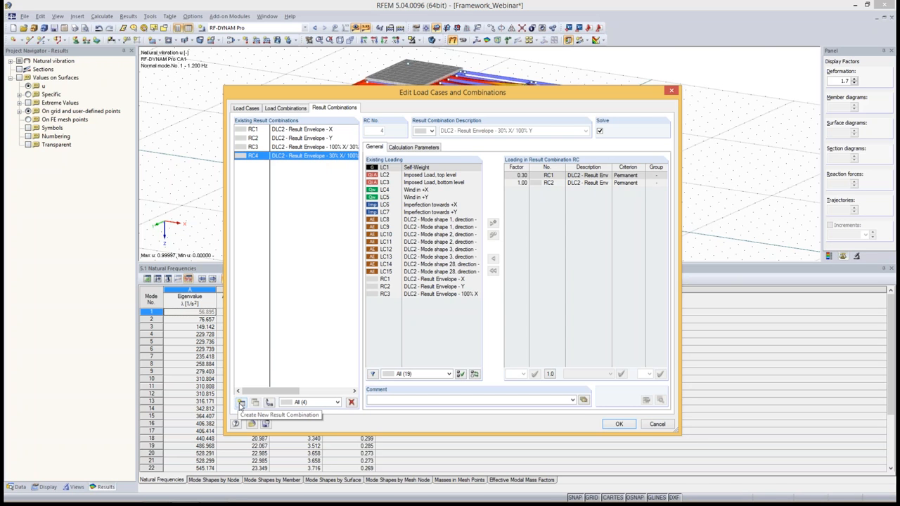
Create a new result combination containing self-weight LC1 with a factor of 1.00.
click(241, 403)
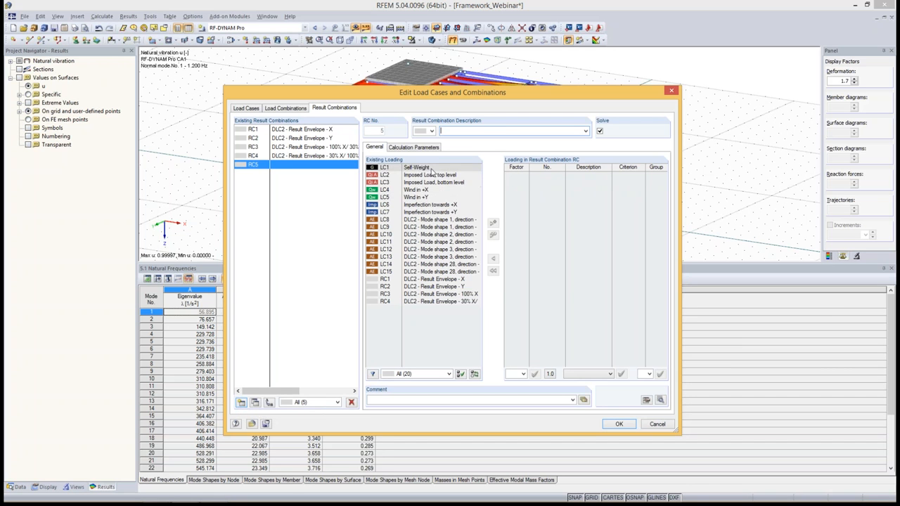
click(428, 168)
click(492, 223)
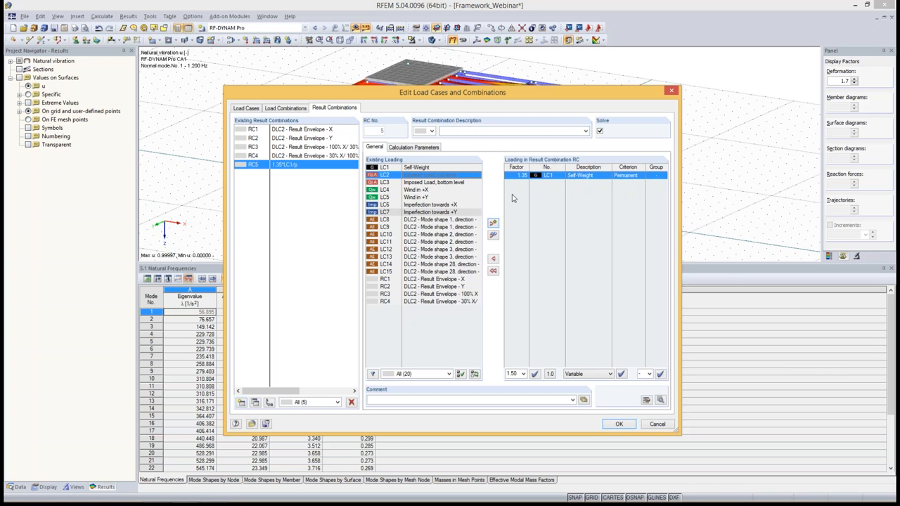
click(518, 176)
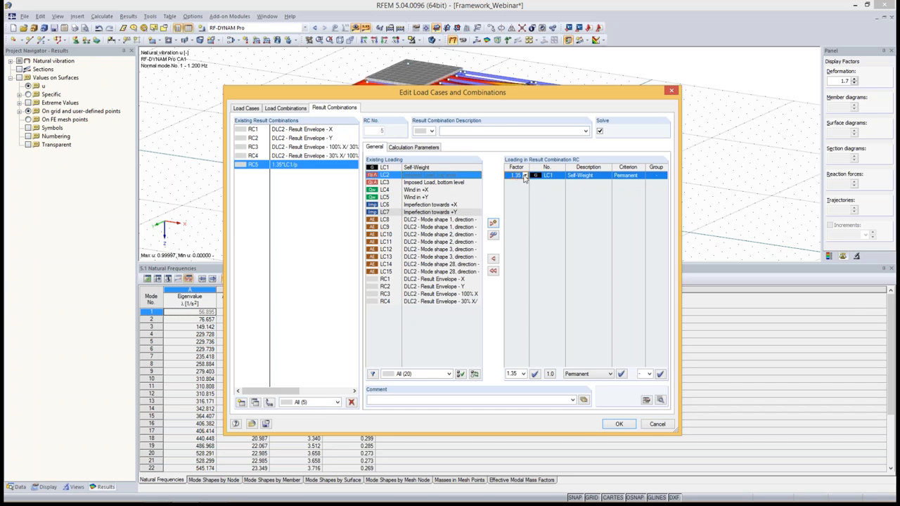
click(524, 177)
click(519, 200)
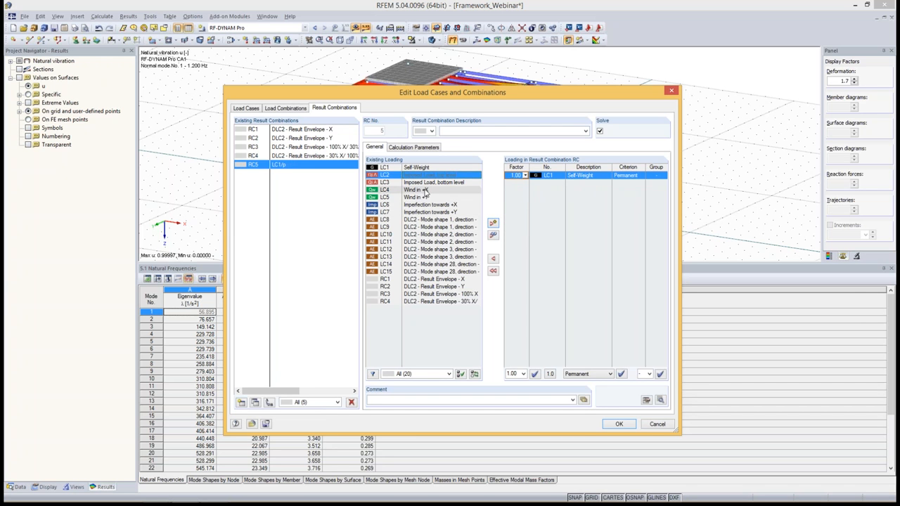
Add the imposed loads LC2 and LC3 to the new result combination with a factor of 0.3 each.
shift+click(433, 183)
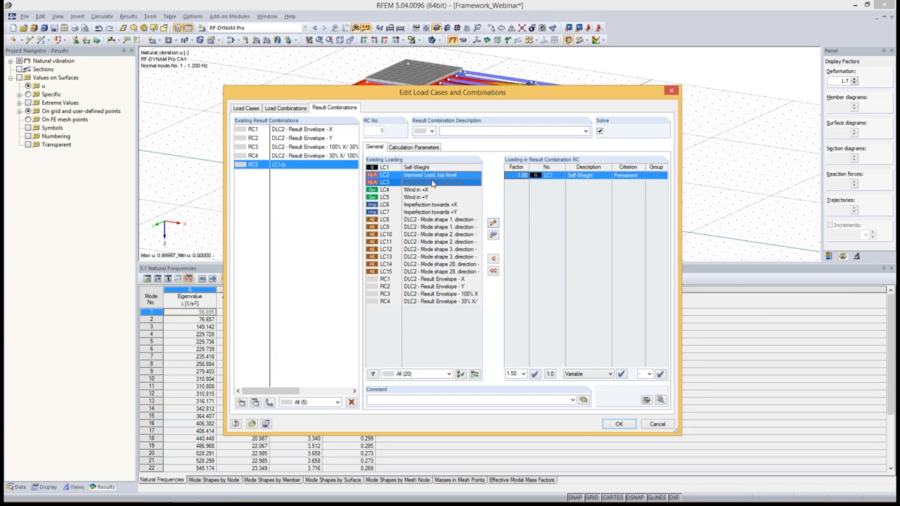
click(493, 223)
click(519, 183)
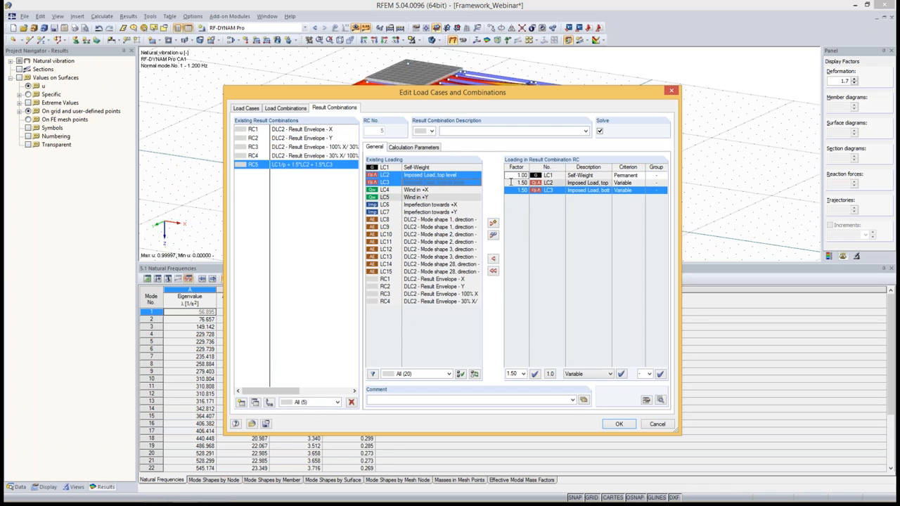
click(525, 183)
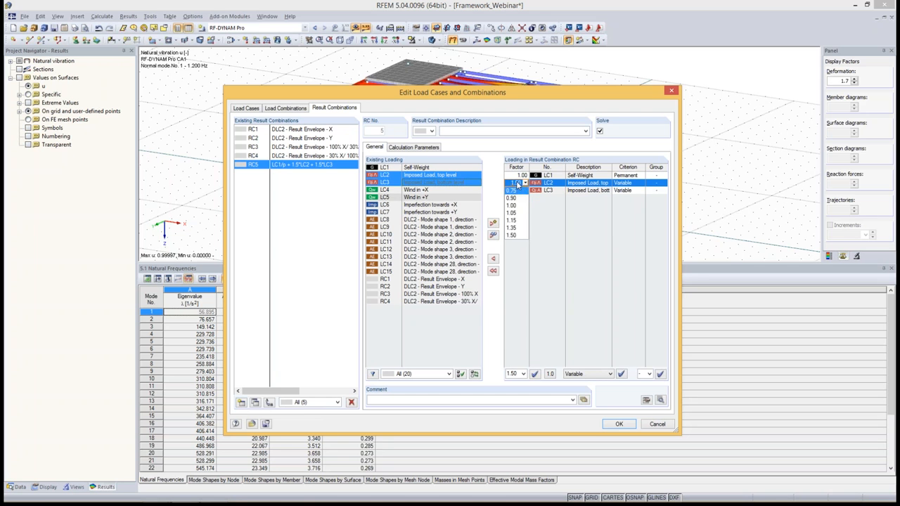
click(518, 184)
double_click(517, 374)
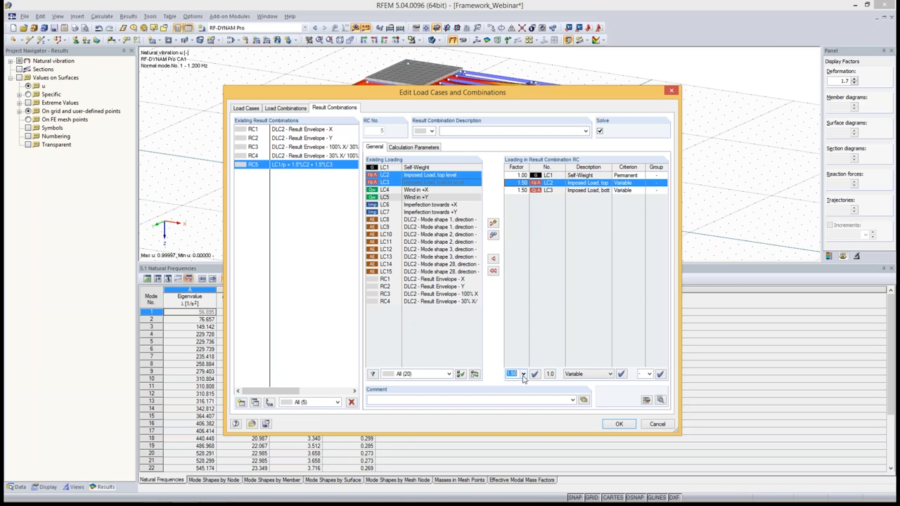
text(0.3)
click(534, 375)
click(518, 190)
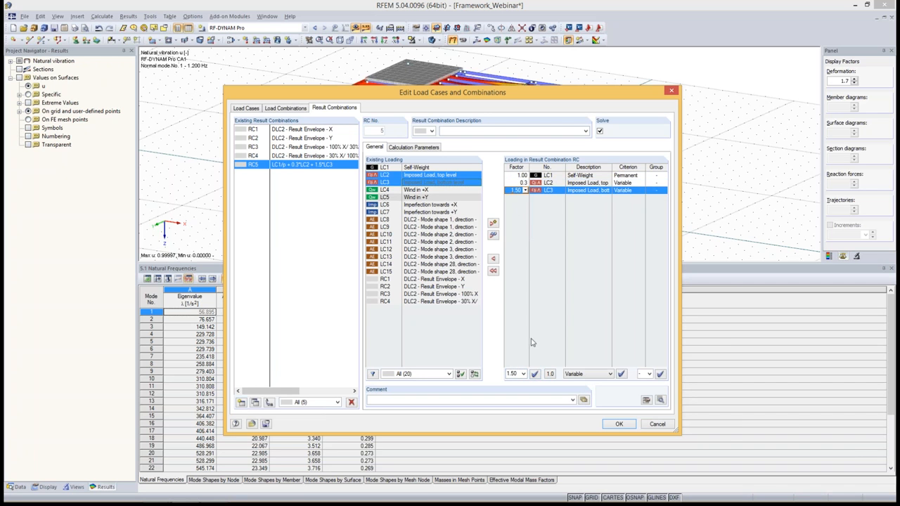
click(520, 374)
text(0.3)
click(535, 374)
Set the criterion of imposed loads LC2 and LC3 to Permanent in the new result combination.
click(627, 183)
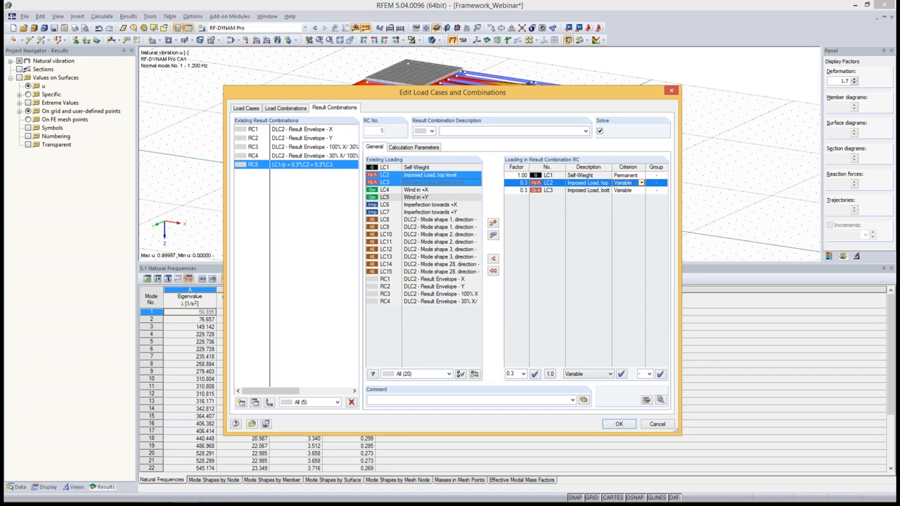
click(641, 183)
click(628, 191)
click(628, 191)
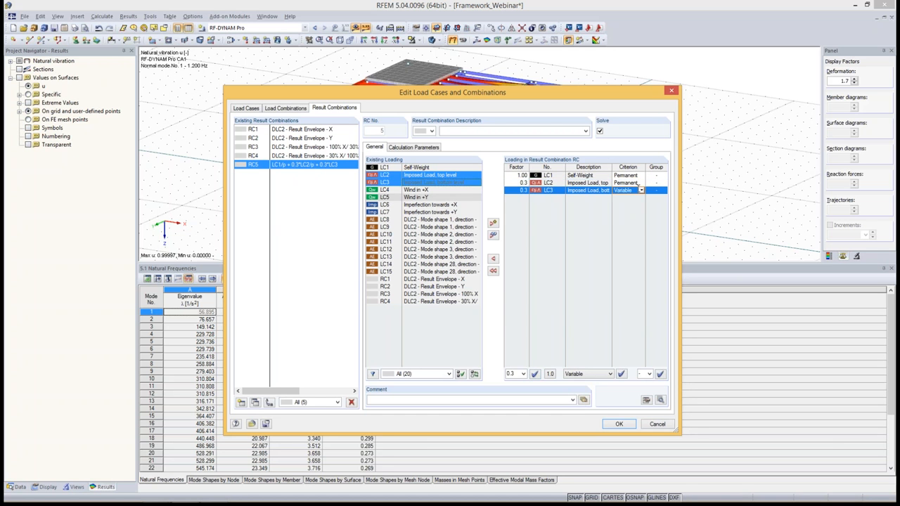
click(641, 190)
click(635, 198)
click(624, 176)
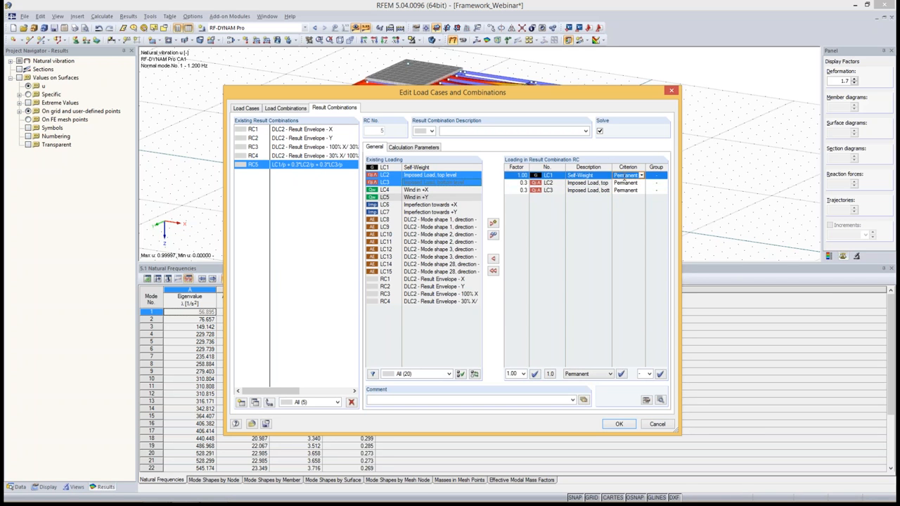
click(624, 183)
click(515, 176)
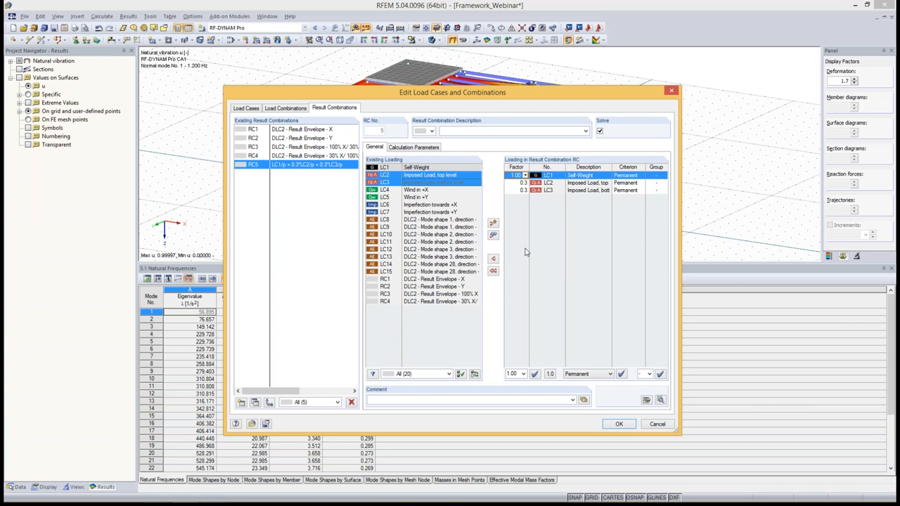
Add the directional envelopes RC3 and RC4 to the new result combination as alternatives in group 1.
click(407, 295)
ctrl+click(395, 301)
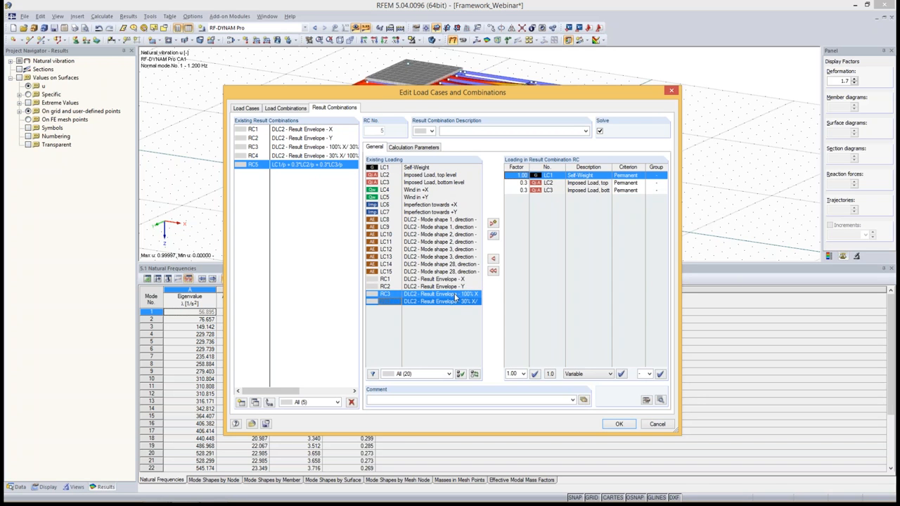
click(493, 236)
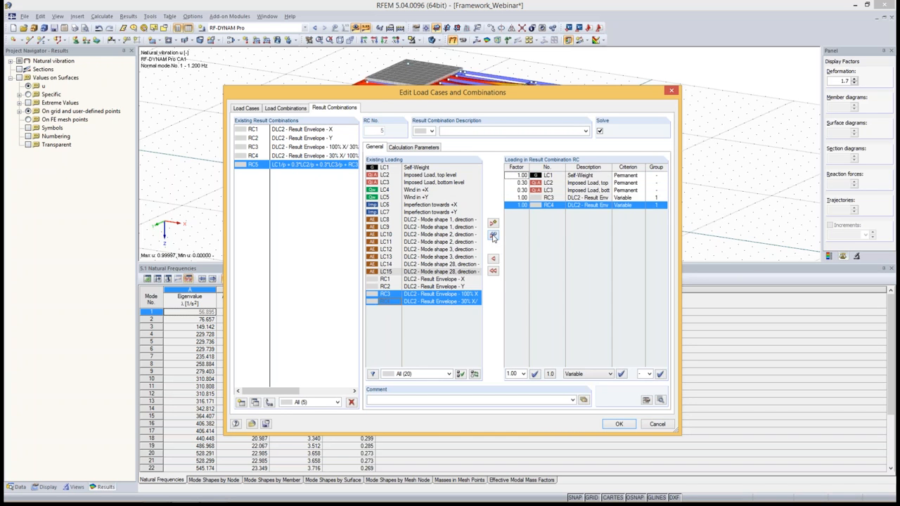
click(659, 198)
click(661, 205)
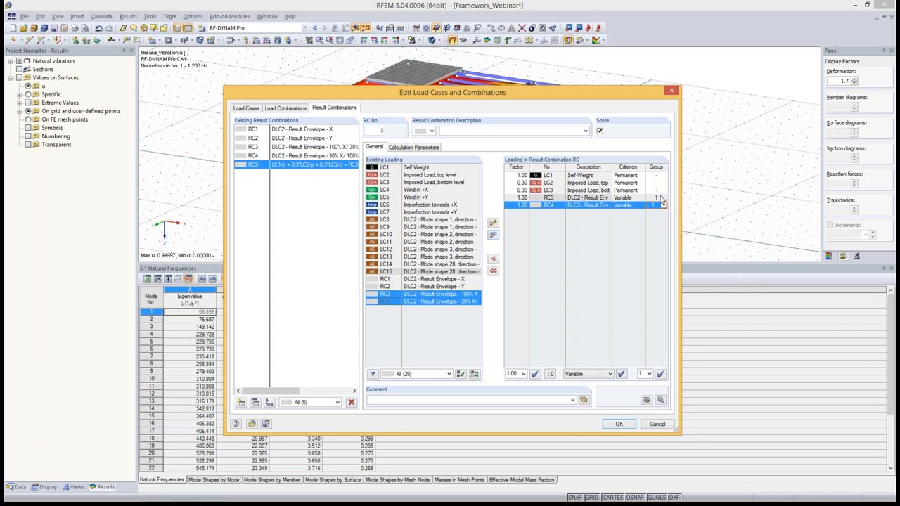
Set the criterion of envelopes RC3 and RC4 to Permanent in the new result combination.
click(633, 197)
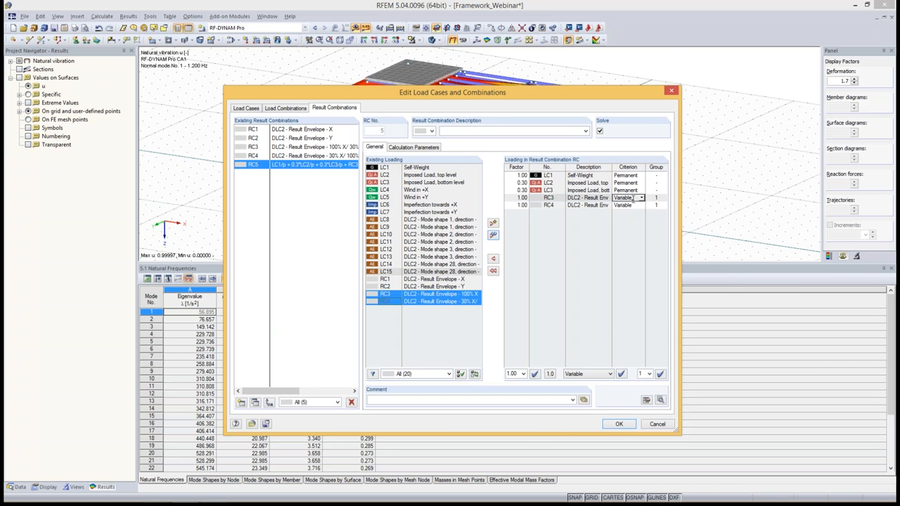
click(641, 197)
click(637, 205)
click(637, 204)
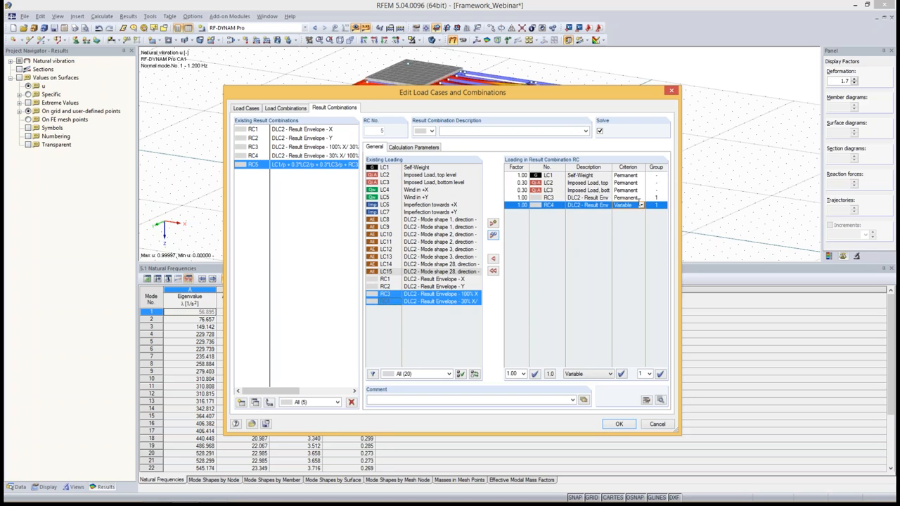
click(642, 205)
click(639, 214)
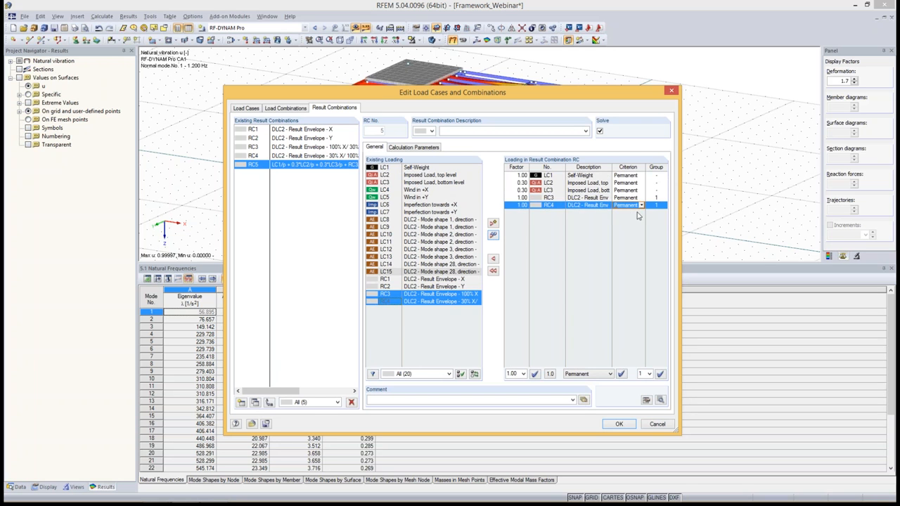
click(514, 205)
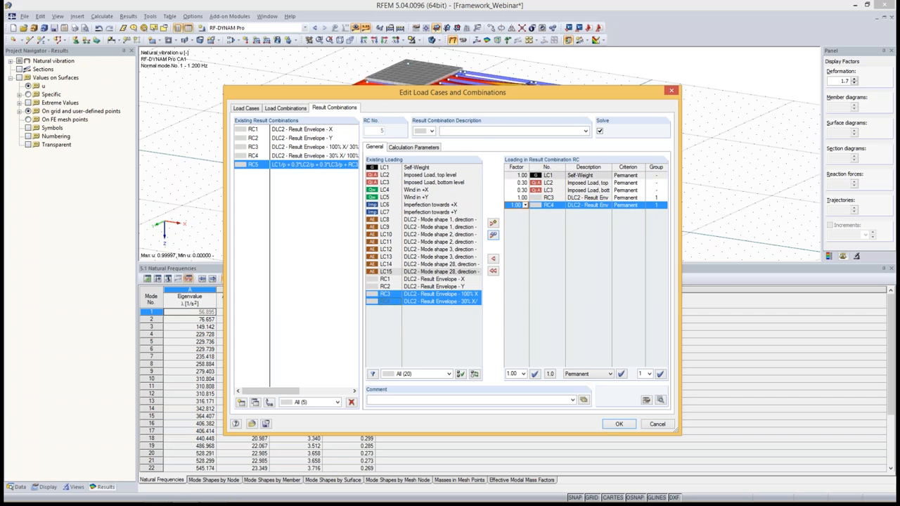
Describe the new result combination as "Seismic Design Combination" and save it.
click(487, 132)
text(S)
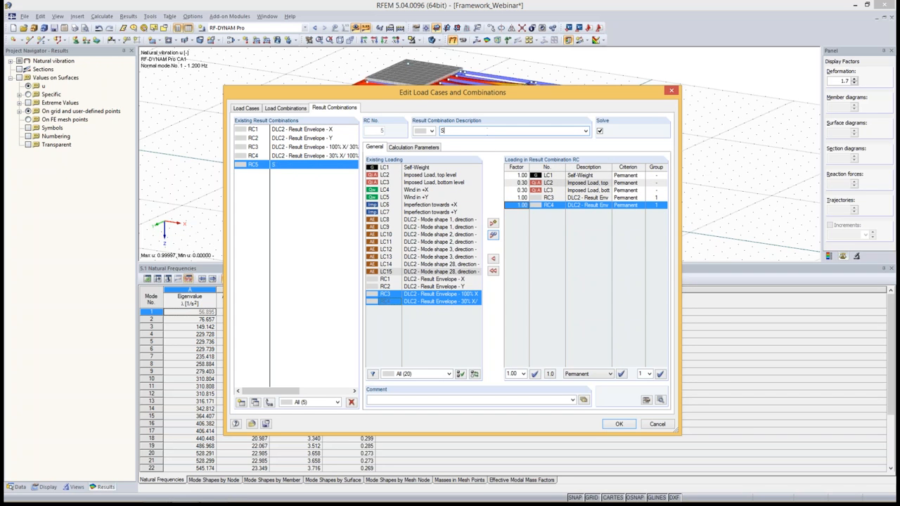
text(eismic Design Combination)
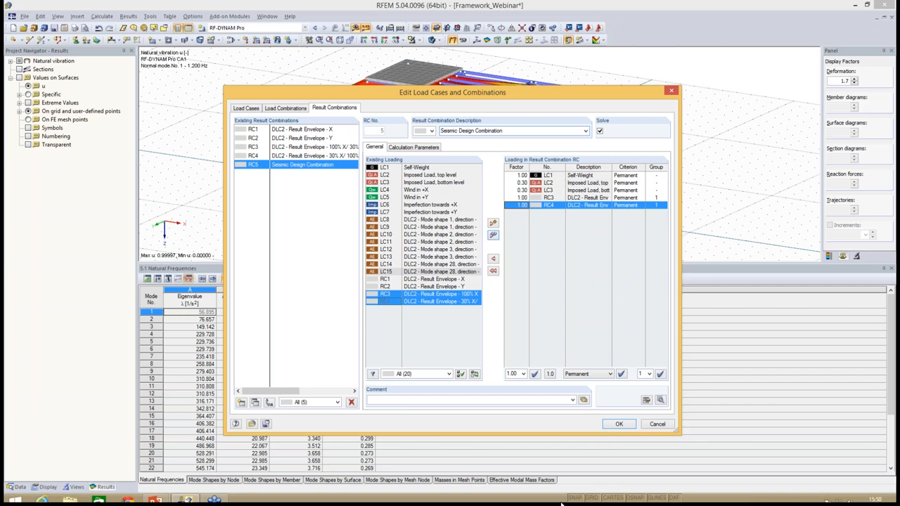
click(619, 424)
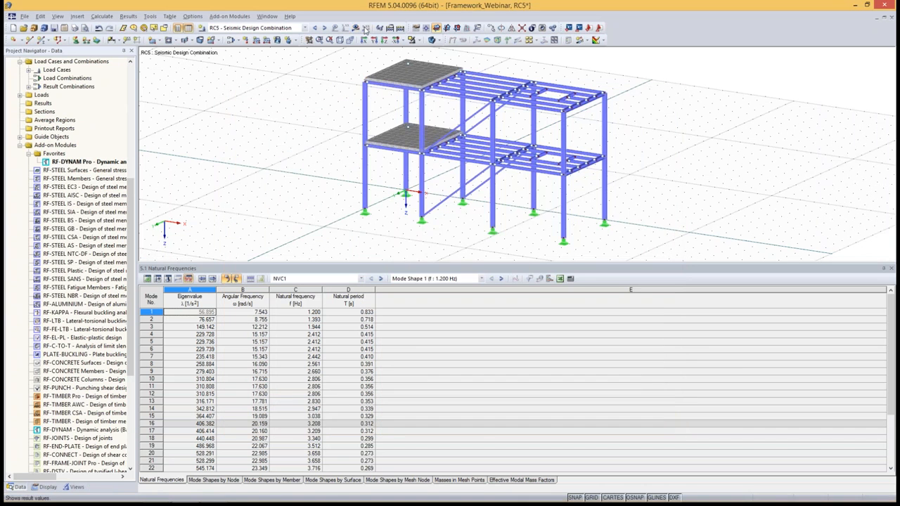
Display the results of the seismic design combination in the model and show the global deformations u.
click(433, 270)
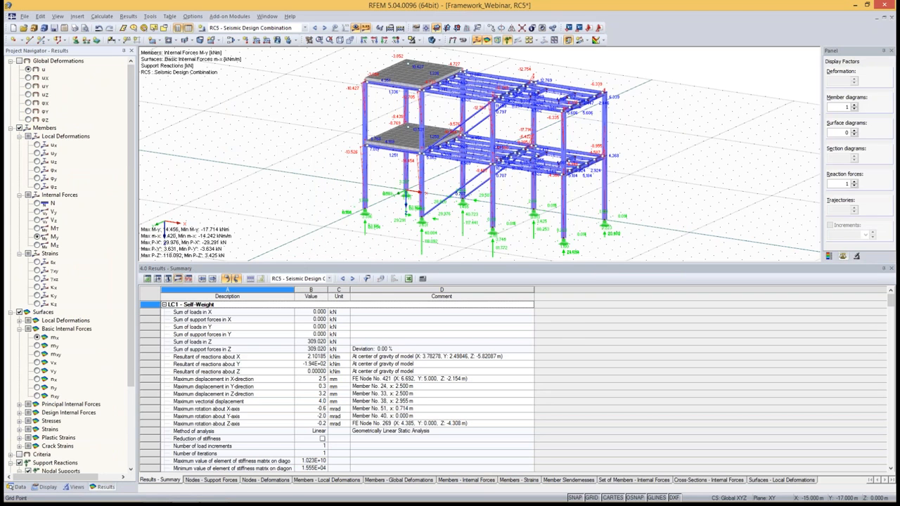
click(434, 40)
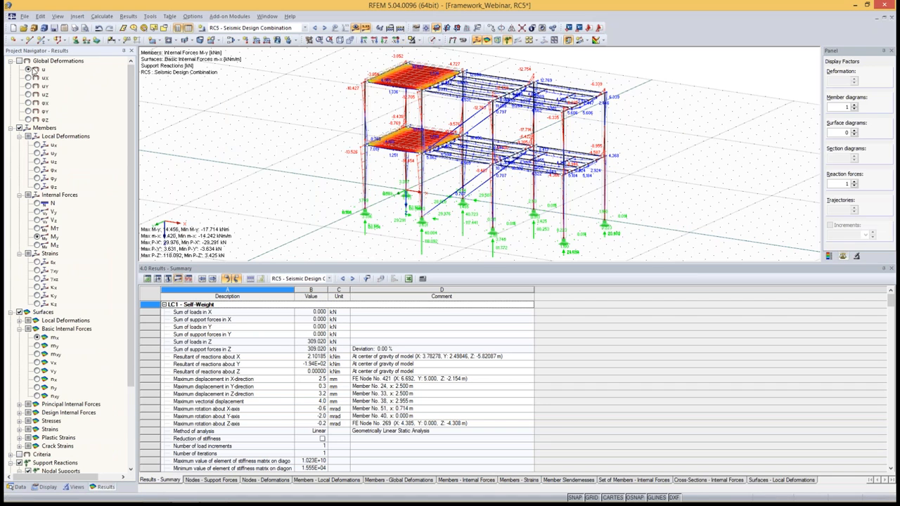
click(28, 69)
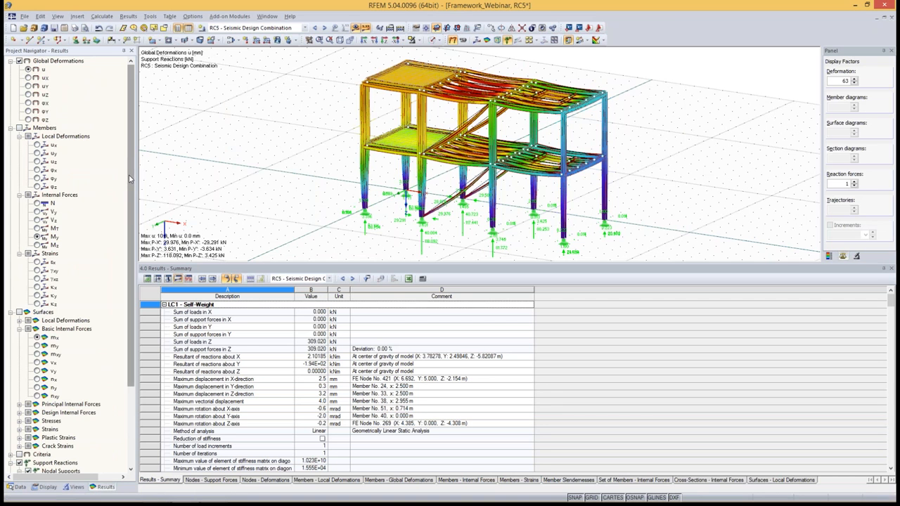
Limit the displayed result combination values to the maximum values and show the color spectrum for the deformations.
scroll(130, 178, down, 5)
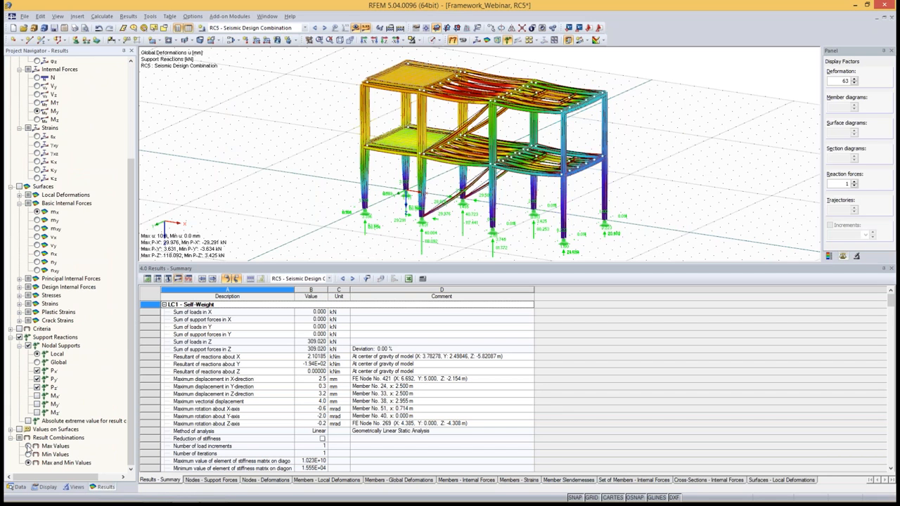
click(28, 447)
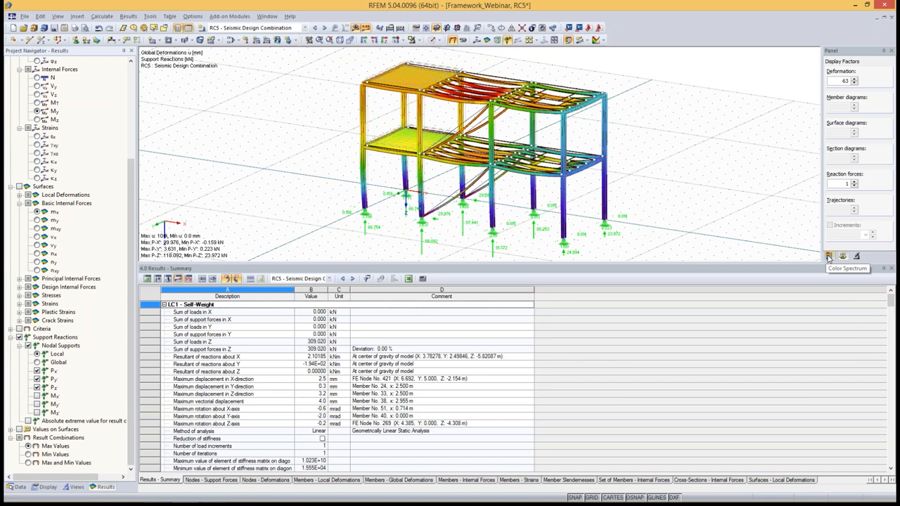
click(829, 257)
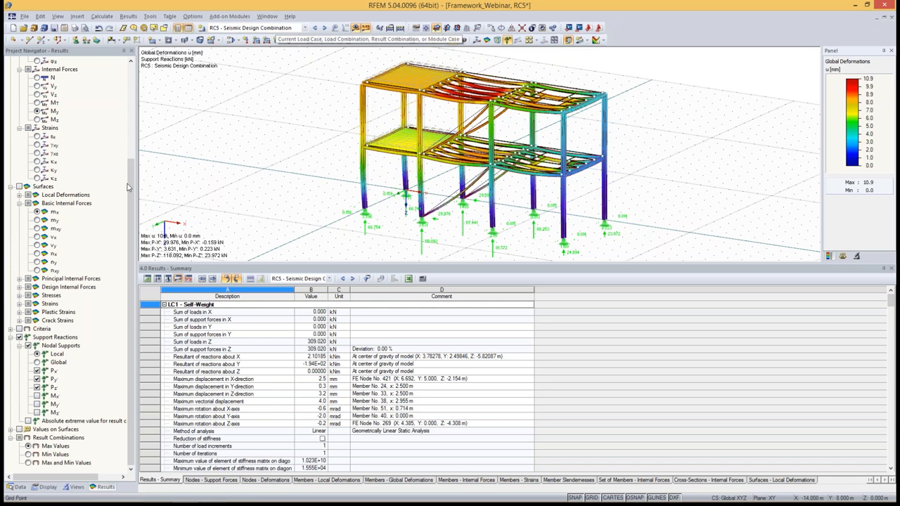
Examine the standards and national annexes offered for classifying load cases and combinations in the model's general data, leaving EN 1990 and CEN selected.
scroll(128, 183, up, 5)
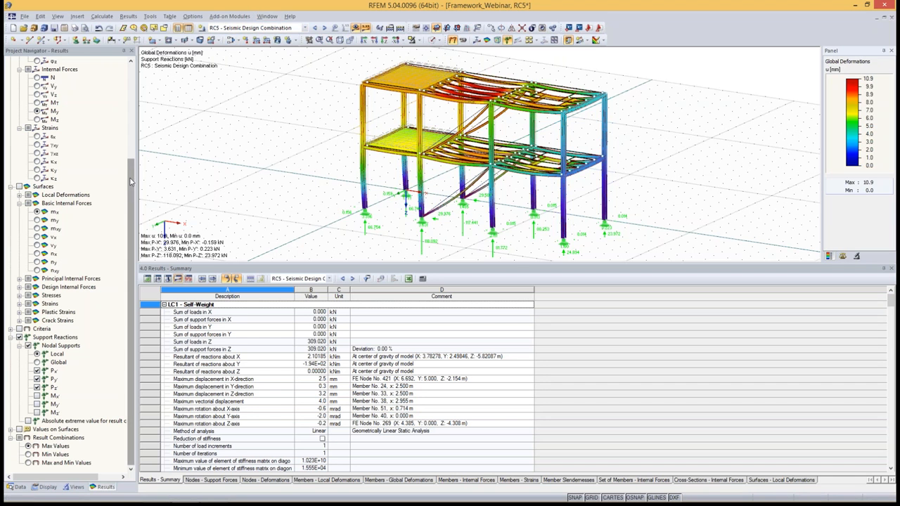
click(17, 487)
scroll(53, 197, up, 10)
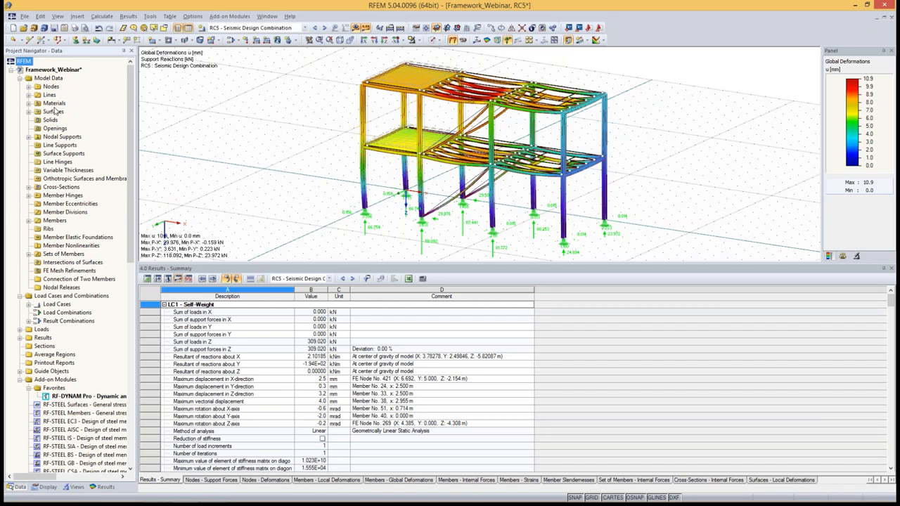
right_click(62, 70)
click(83, 75)
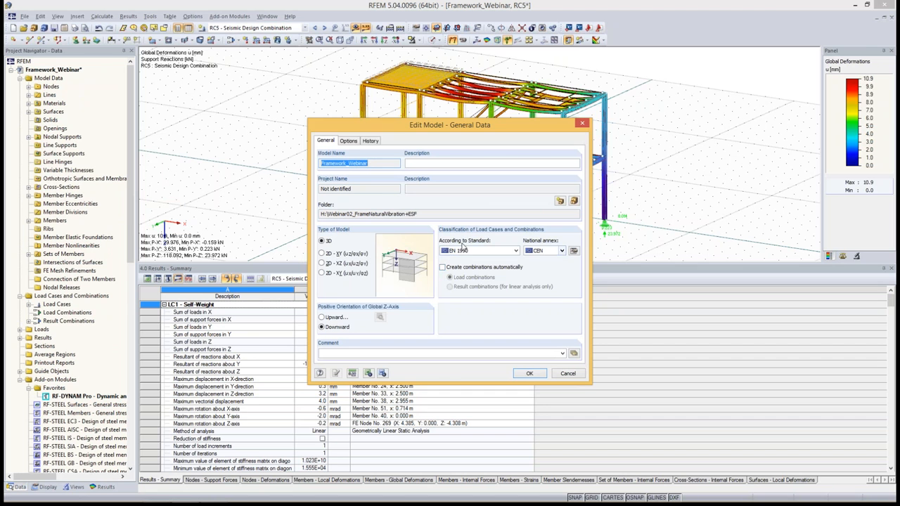
click(501, 251)
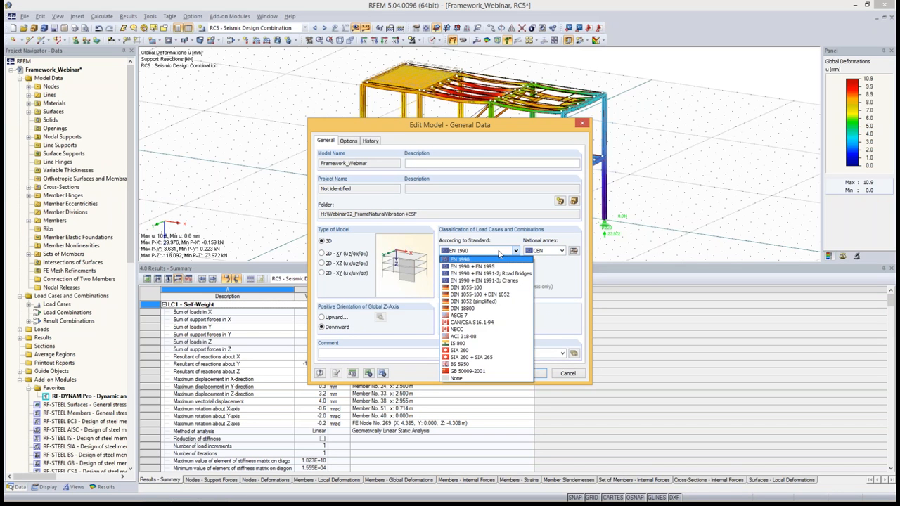
click(500, 251)
click(549, 251)
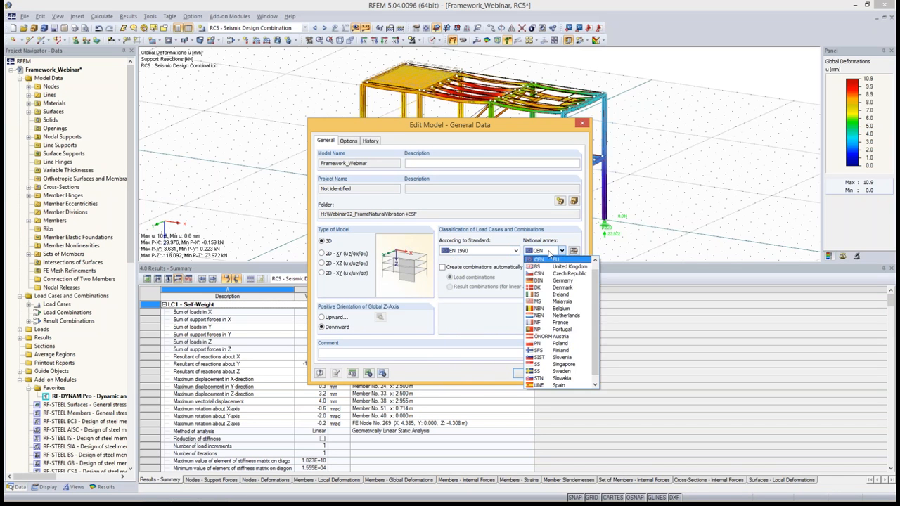
click(549, 253)
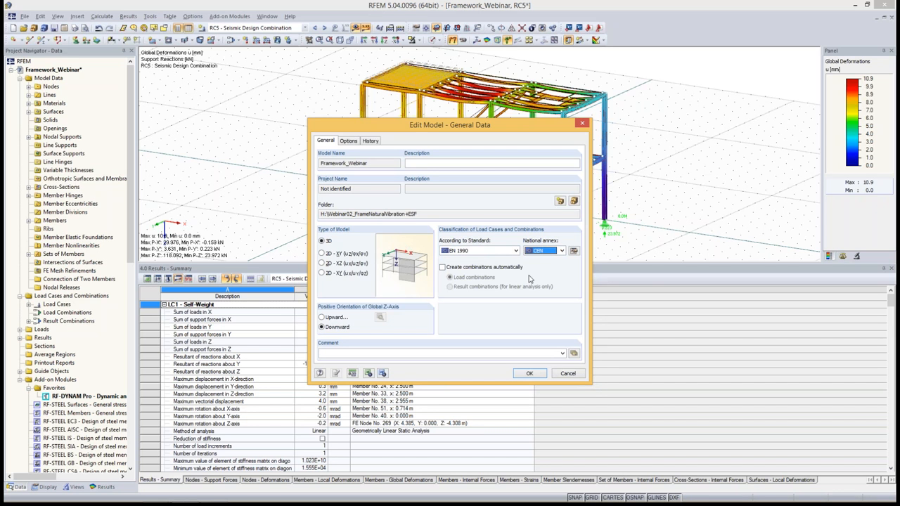
click(566, 373)
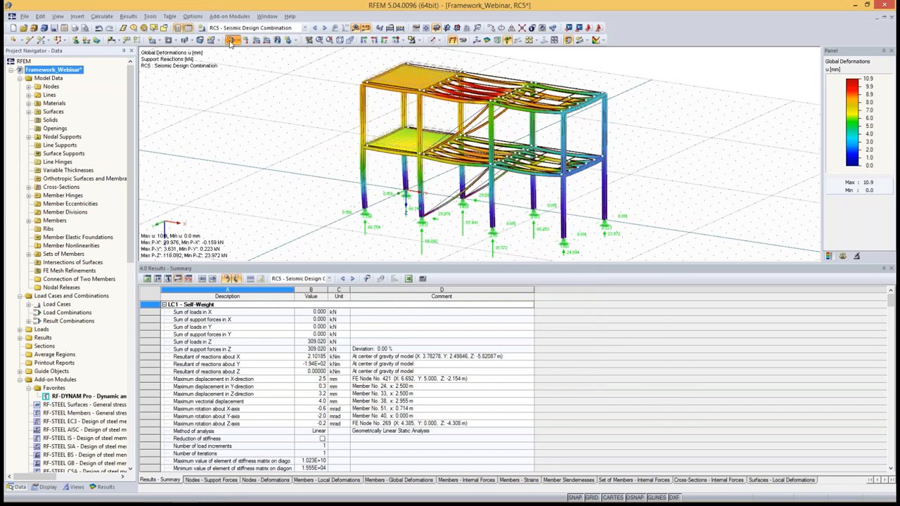
Open the definition of the seismic design combination RC5 among the result combinations for review.
click(230, 40)
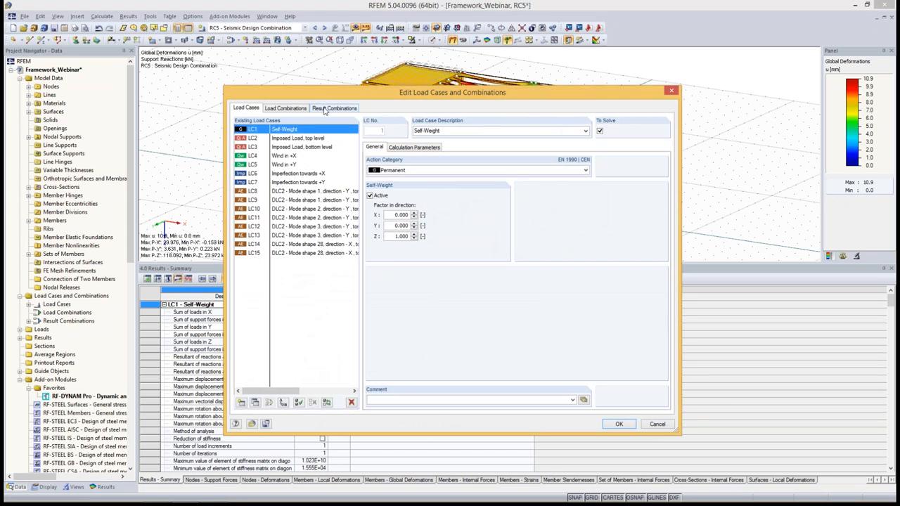
click(328, 108)
click(300, 165)
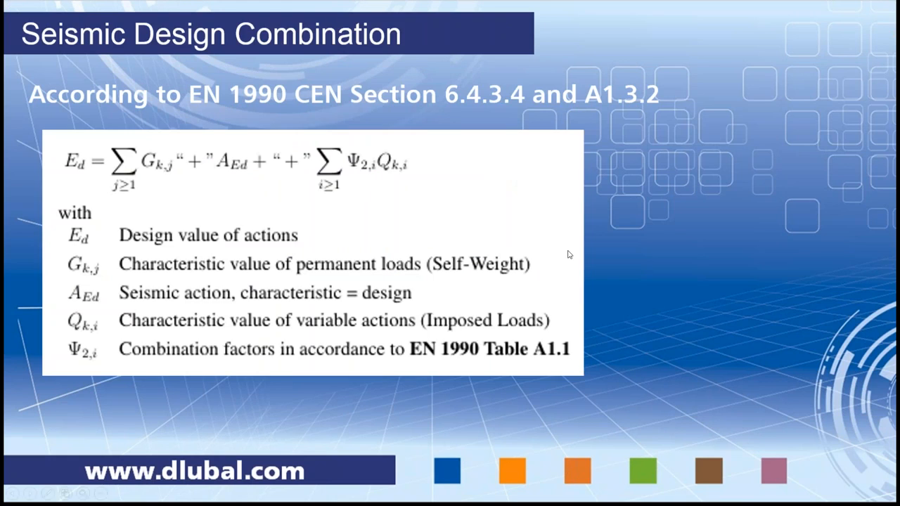
click(569, 253)
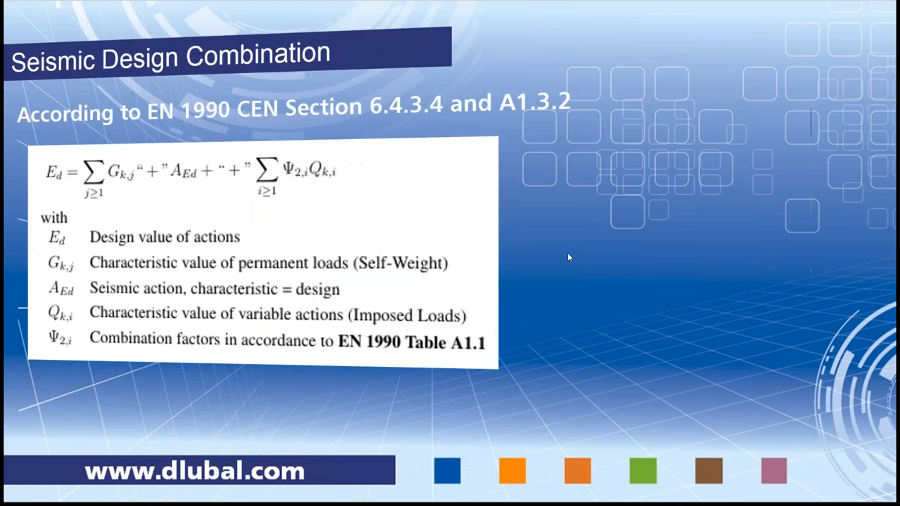